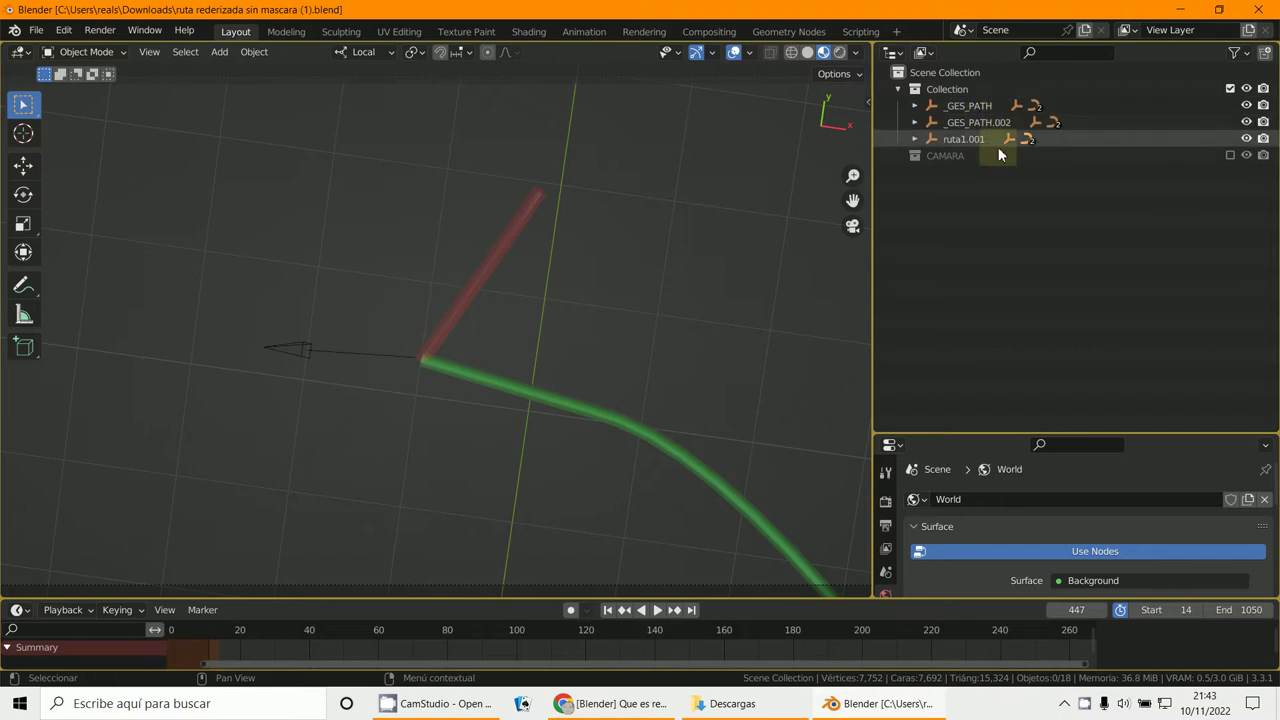
Leave the camera view, scrub to about frame 65 and play the route animation in top view.
{"action": "key", "text": "KP_0"}
{"action": "scroll", "coordinate": [546, 523], "scroll_direction": "down", "scroll_amount": 6}
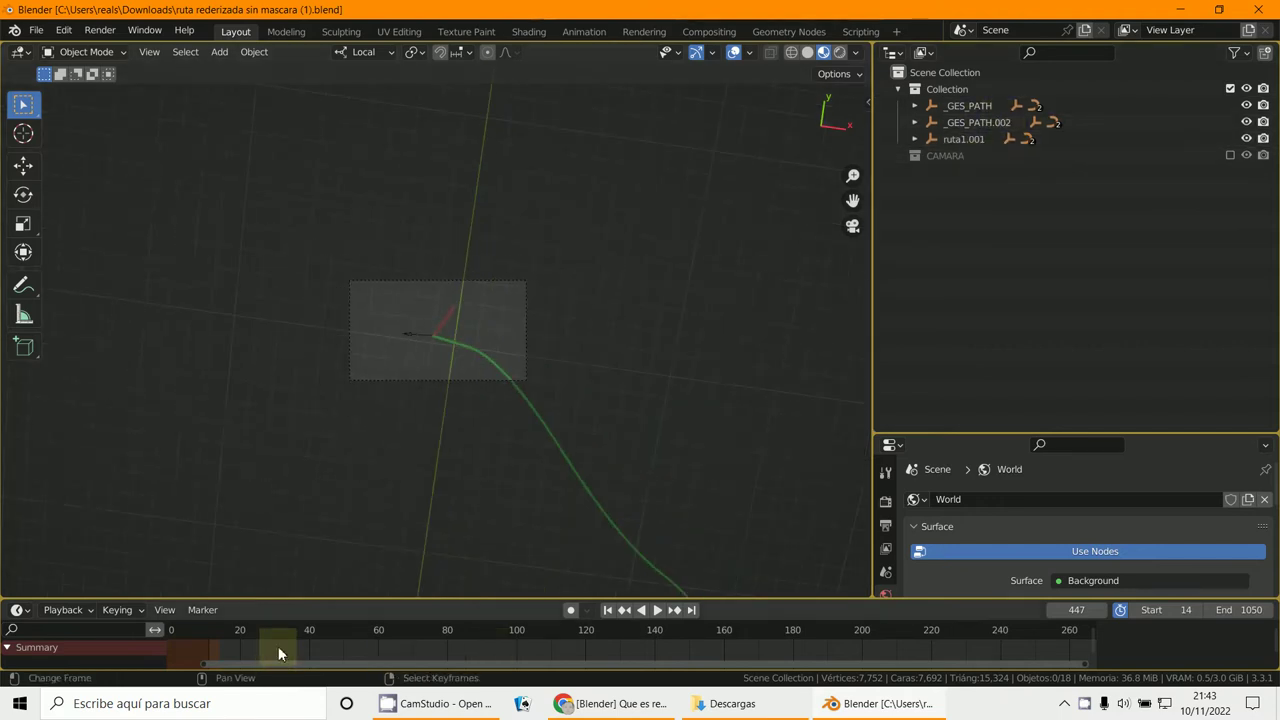
{"action": "left_click_drag", "start_coordinate": [278, 646], "coordinate": [395, 652]}
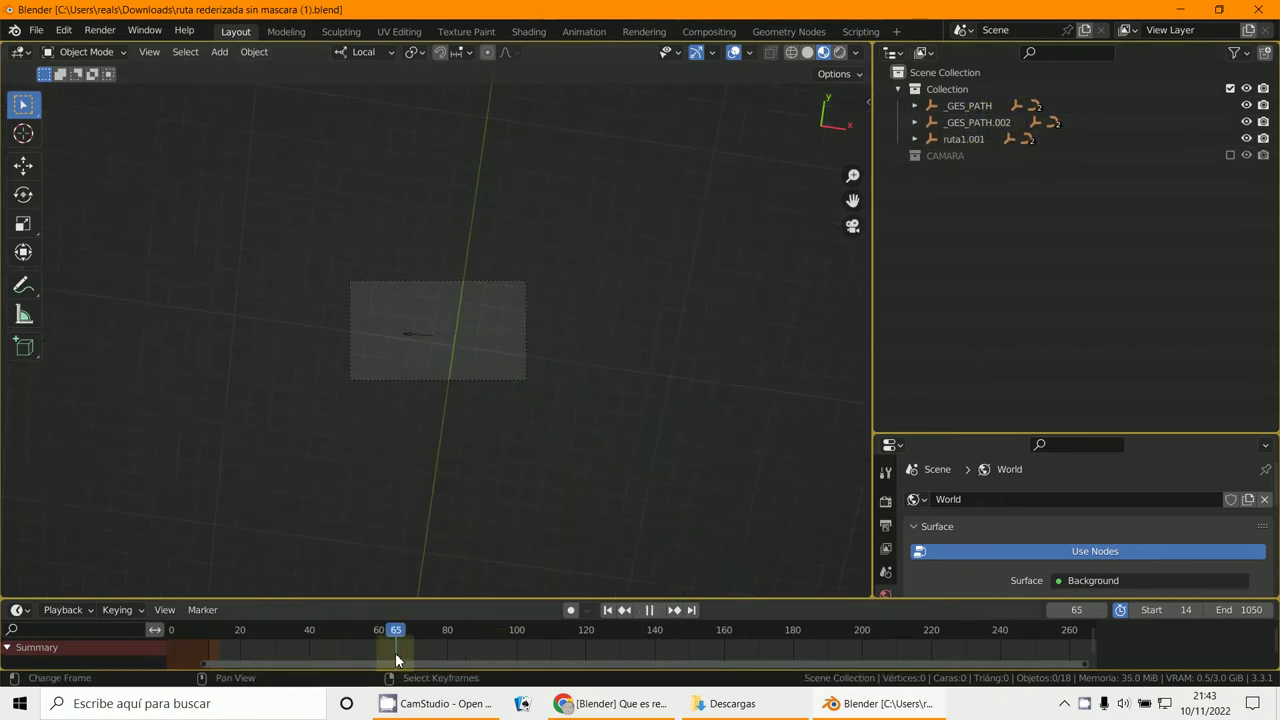
{"action": "key", "text": "space"}
{"action": "scroll", "coordinate": [560, 475], "scroll_direction": "down", "scroll_amount": 1}
{"action": "key", "text": "KP_7"}
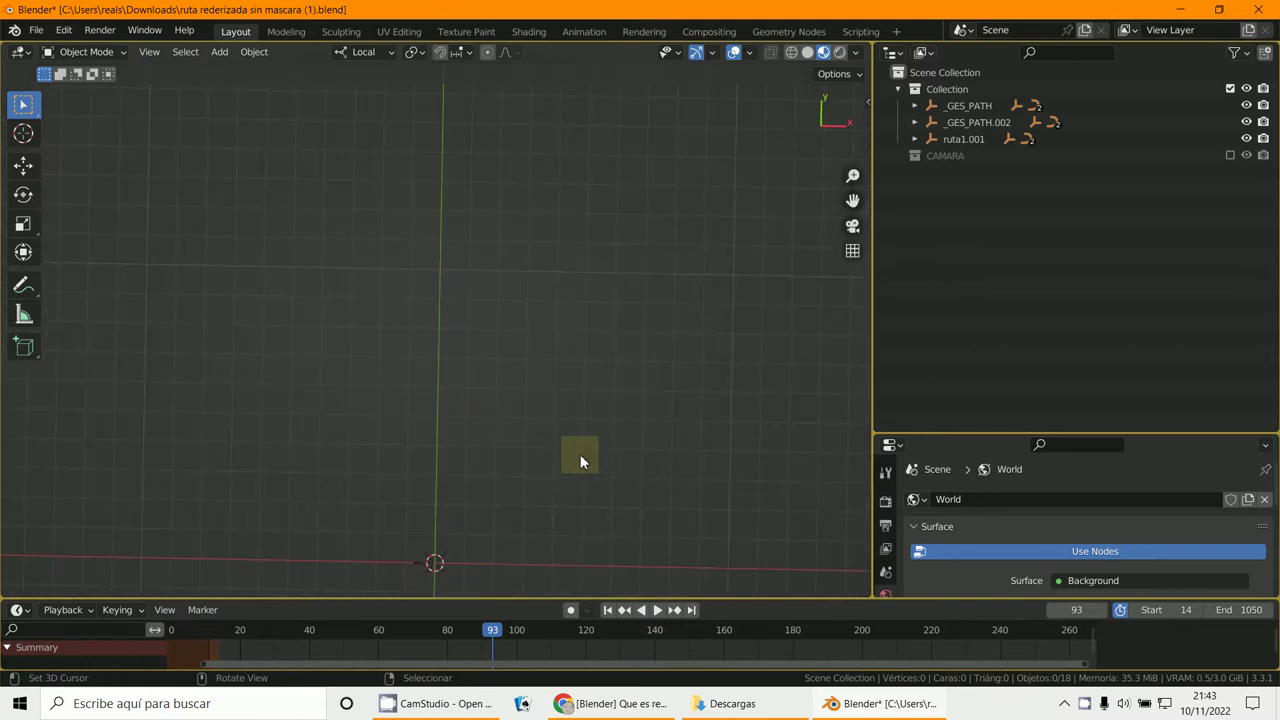
{"action": "scroll", "coordinate": [612, 648], "scroll_direction": "down", "scroll_amount": 2}
{"action": "scroll", "coordinate": [612, 648], "scroll_direction": "down", "scroll_amount": 1}
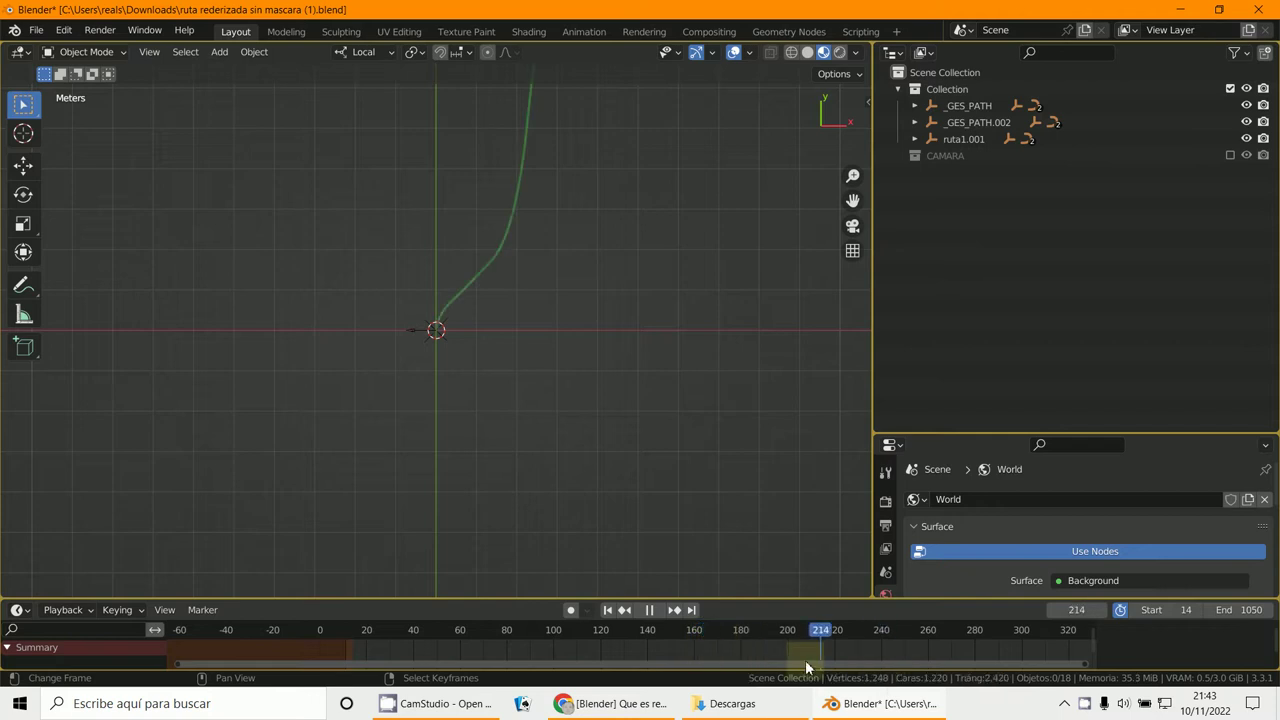
Stop the playback and scrub the route animation forward to frame 290.
{"action": "key", "text": "Escape"}
{"action": "scroll", "coordinate": [758, 649], "scroll_direction": "down", "scroll_amount": 4}
{"action": "middle_click_drag", "start_coordinate": [778, 643], "coordinate": [527, 655]}
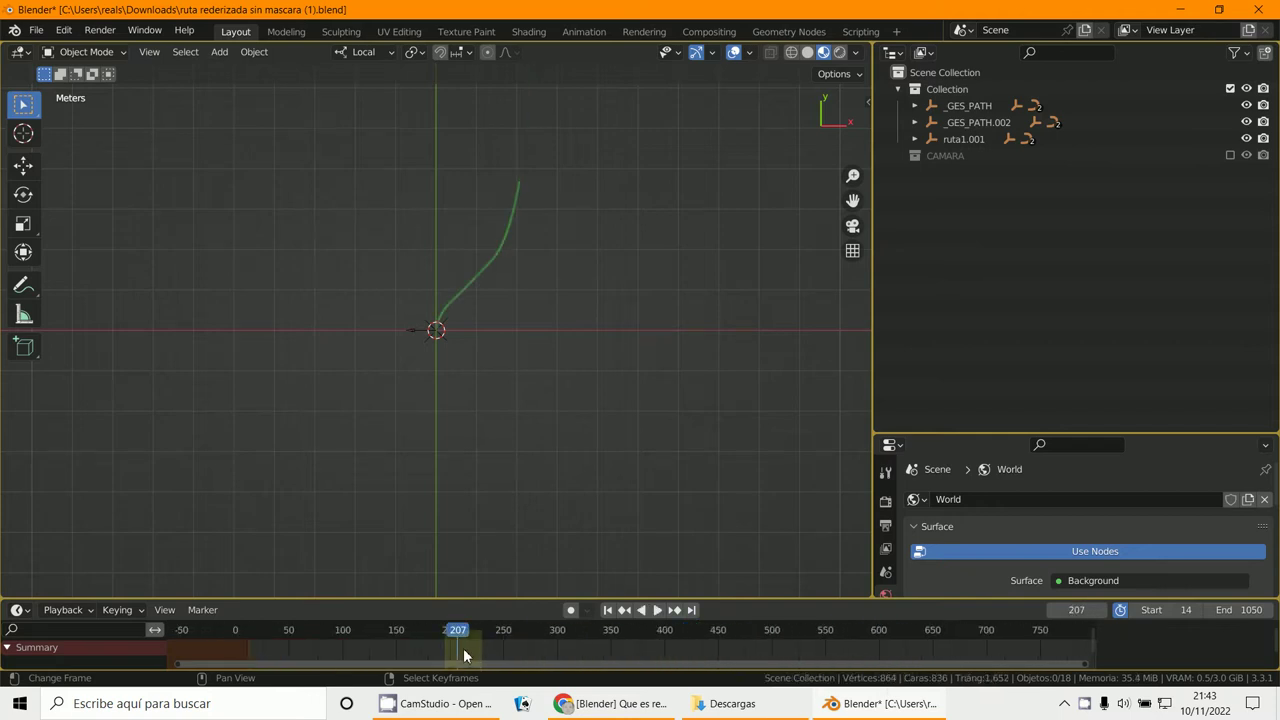
{"action": "left_click_drag", "start_coordinate": [463, 648], "coordinate": [491, 650]}
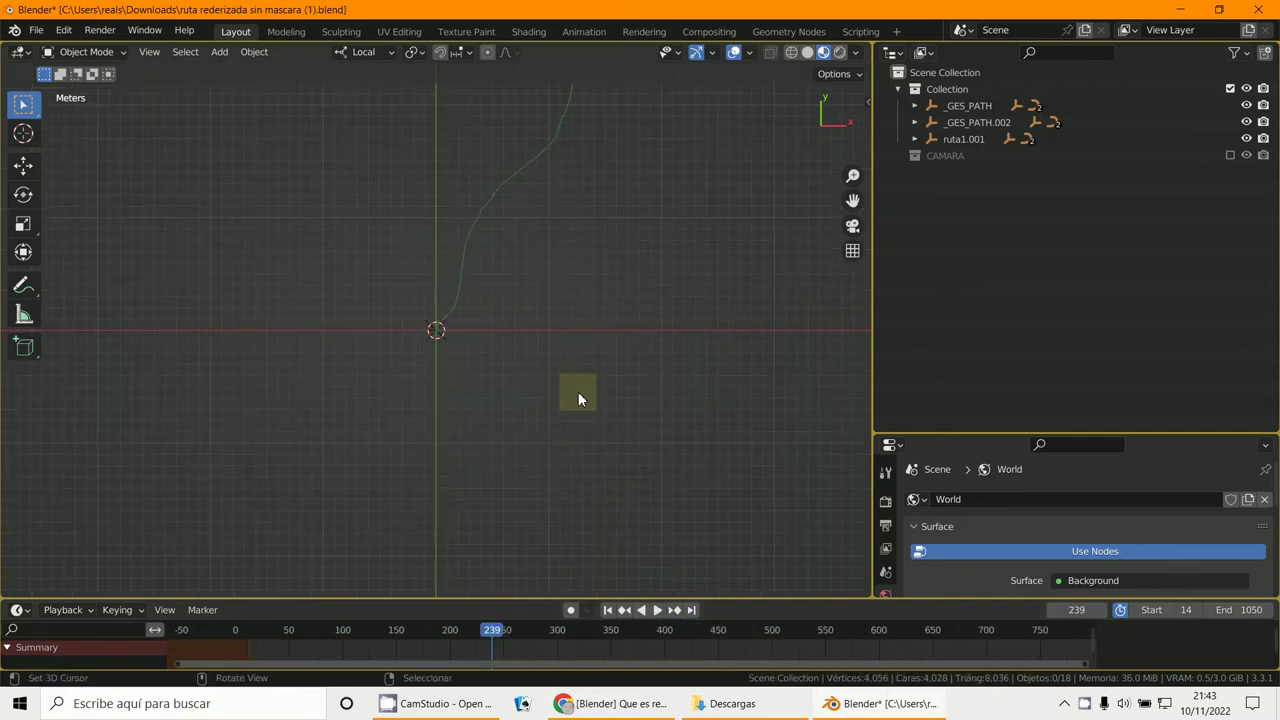
{"action": "middle_click_drag", "start_coordinate": [578, 398], "coordinate": [555, 546]}
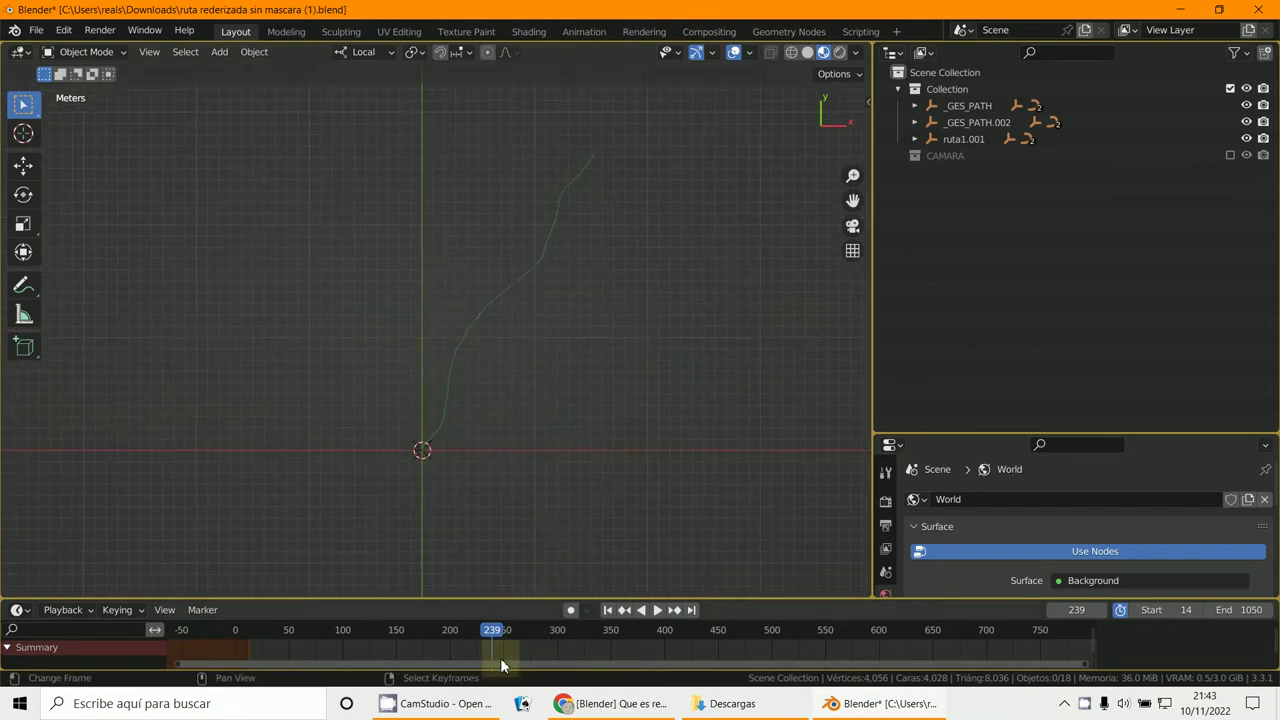
{"action": "left_click_drag", "start_coordinate": [502, 666], "coordinate": [546, 660]}
{"action": "scroll", "coordinate": [529, 406], "scroll_direction": "down", "scroll_amount": 5}
{"action": "middle_click_drag", "start_coordinate": [529, 406], "coordinate": [543, 517], "text": "shift"}
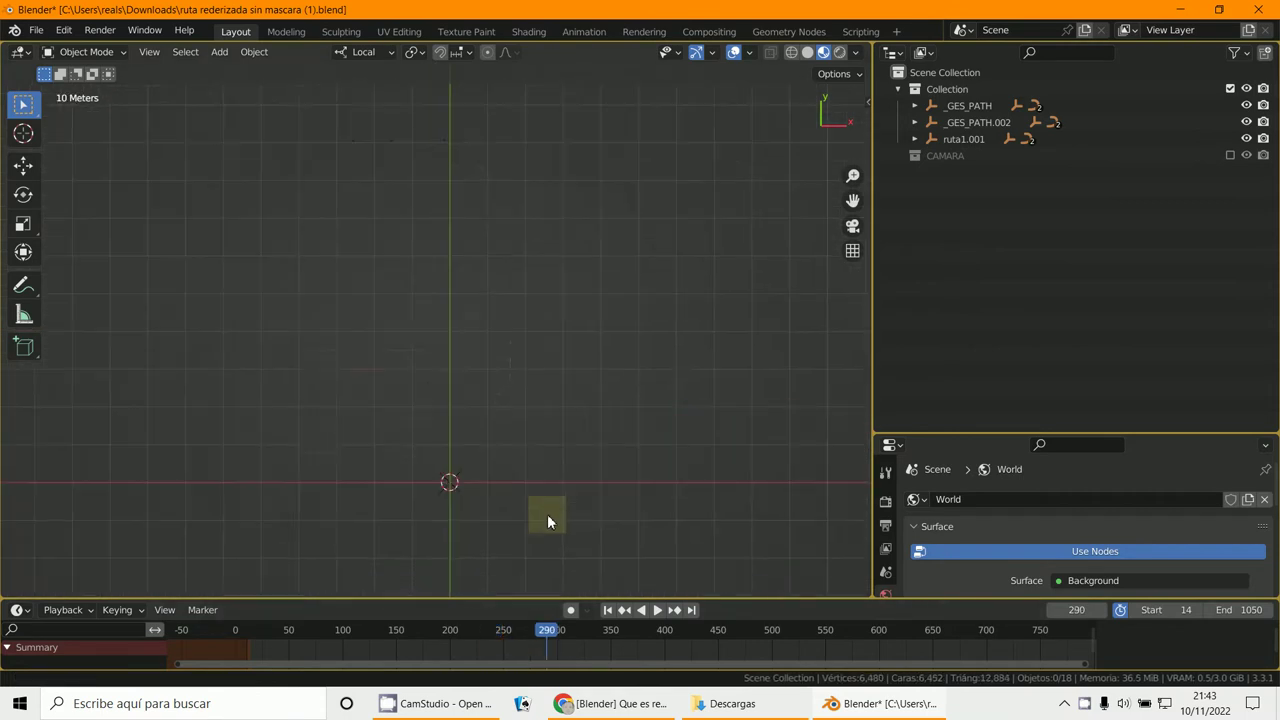
{"action": "scroll", "coordinate": [546, 378], "scroll_direction": "up", "scroll_amount": 5}
Check the Blender version on the splash screen and close it.
{"action": "left_click", "coordinate": [15, 30]}
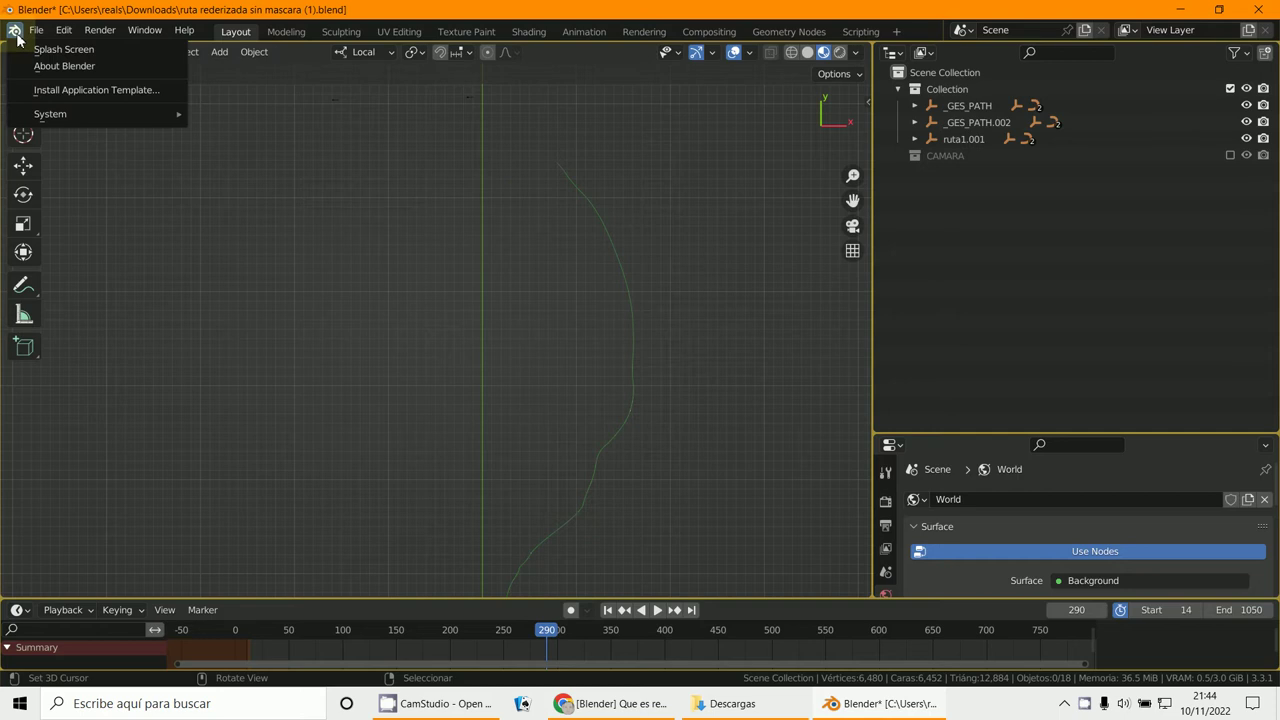
{"action": "left_click", "coordinate": [22, 48]}
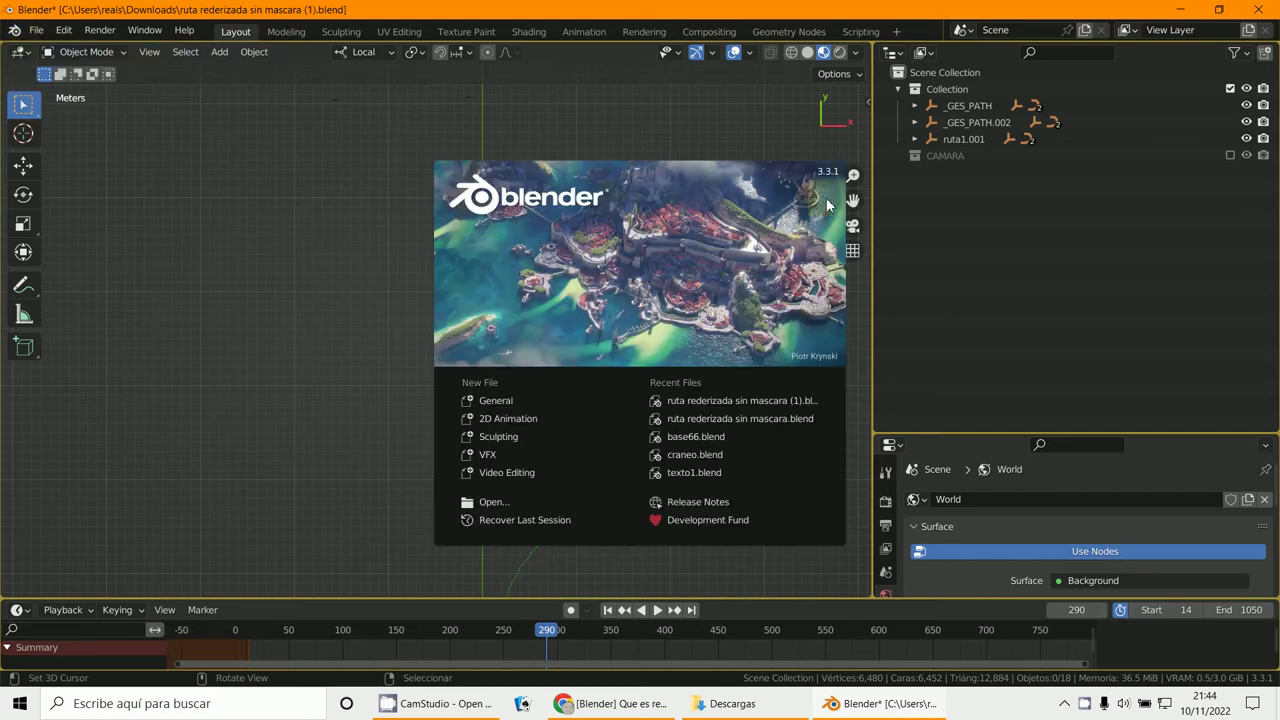
{"action": "left_click", "coordinate": [381, 201]}
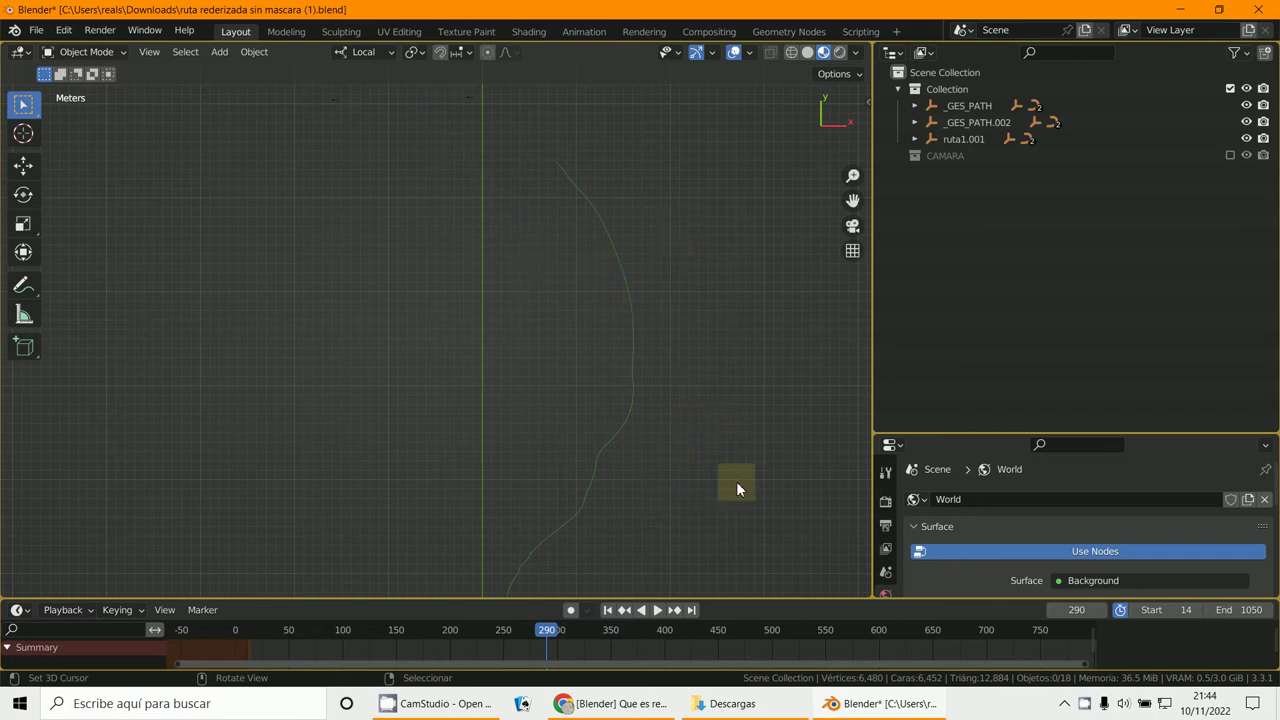
Switch to the forum thread in Chrome, read the "Cuando renderizas" post and return to Blender.
{"action": "left_click", "coordinate": [627, 704]}
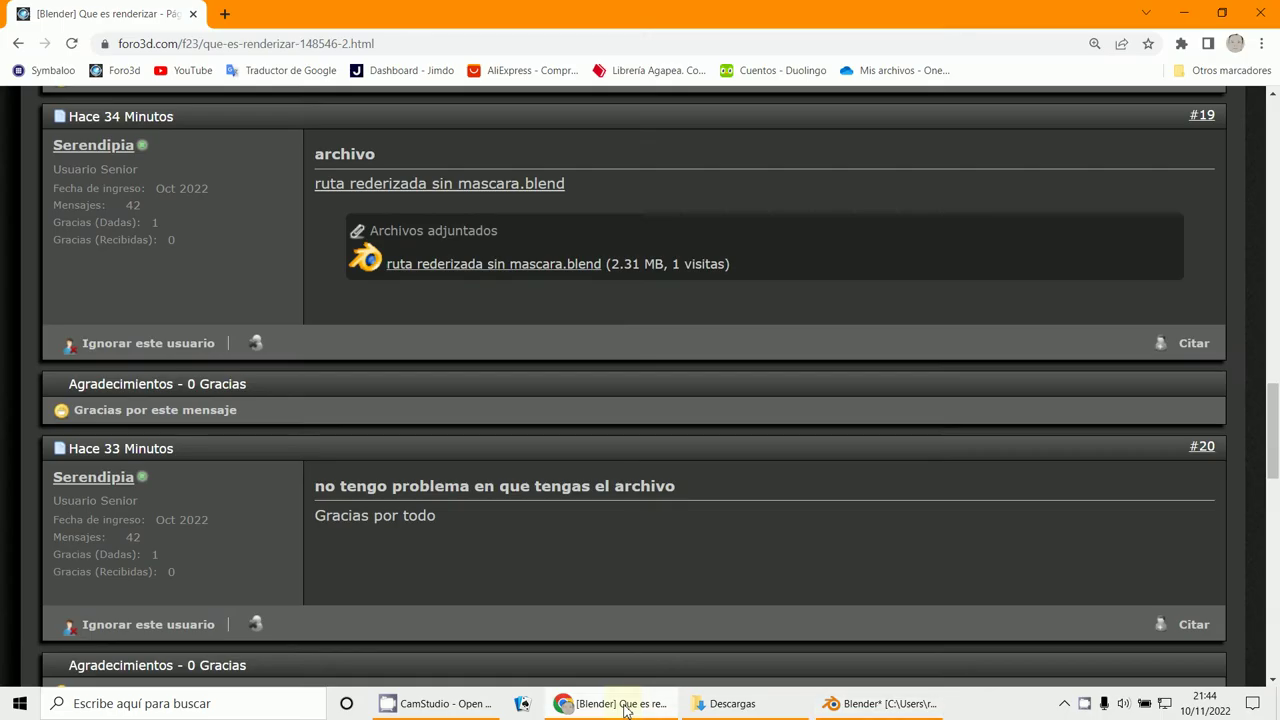
{"action": "scroll", "coordinate": [622, 517], "scroll_direction": "up", "scroll_amount": 3}
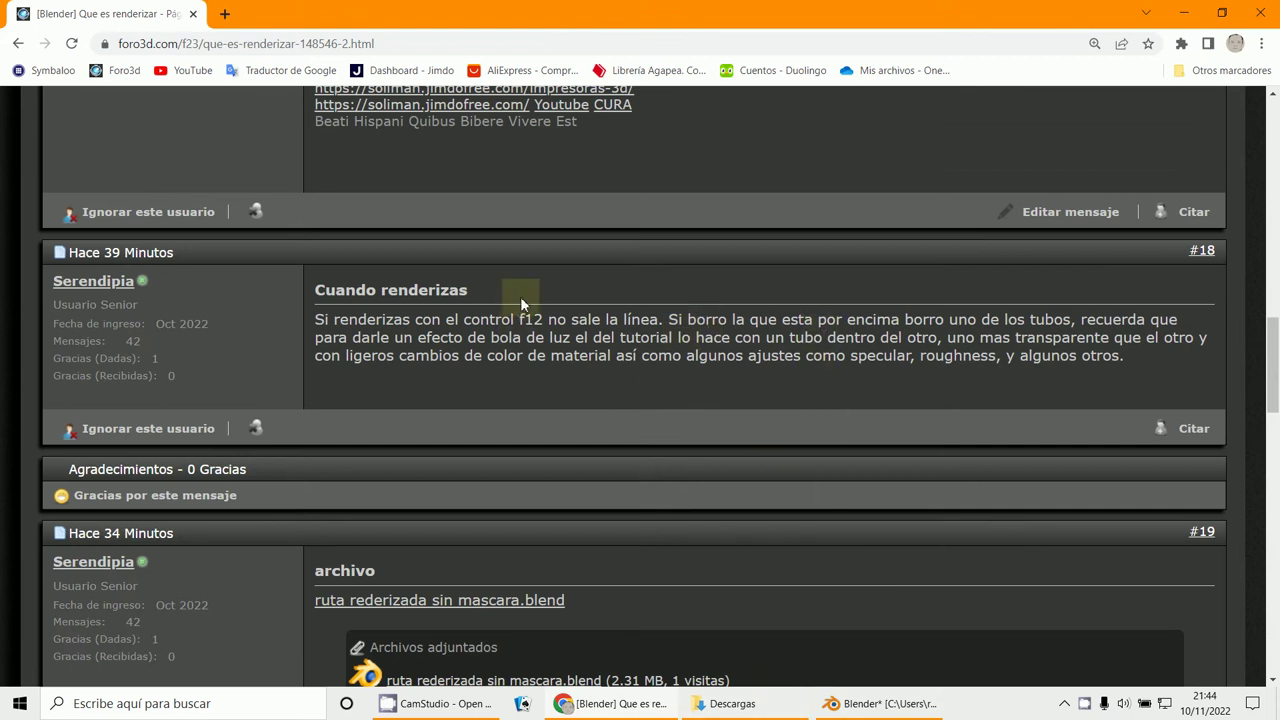
{"action": "left_click", "coordinate": [830, 710]}
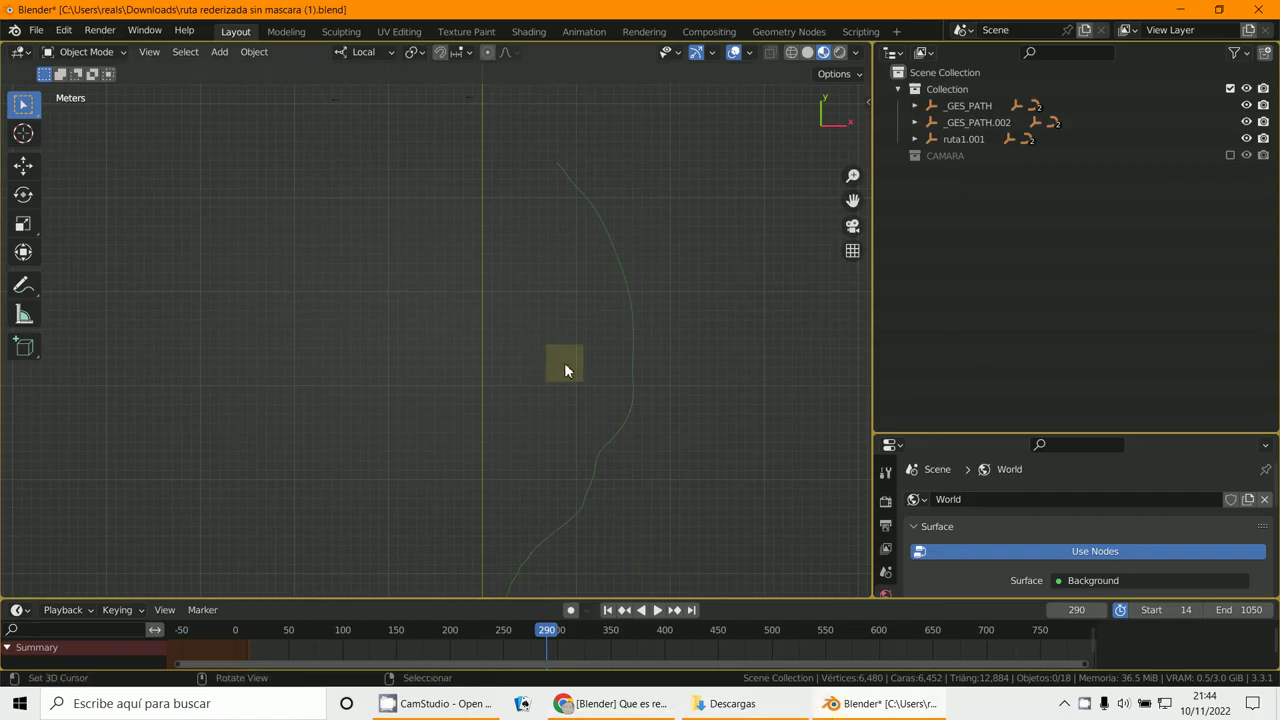
Split the 3D viewport horizontally, turn the lower area into a Shader Editor and hide its sidebar.
{"action": "scroll", "coordinate": [596, 378], "scroll_direction": "down", "scroll_amount": 5}
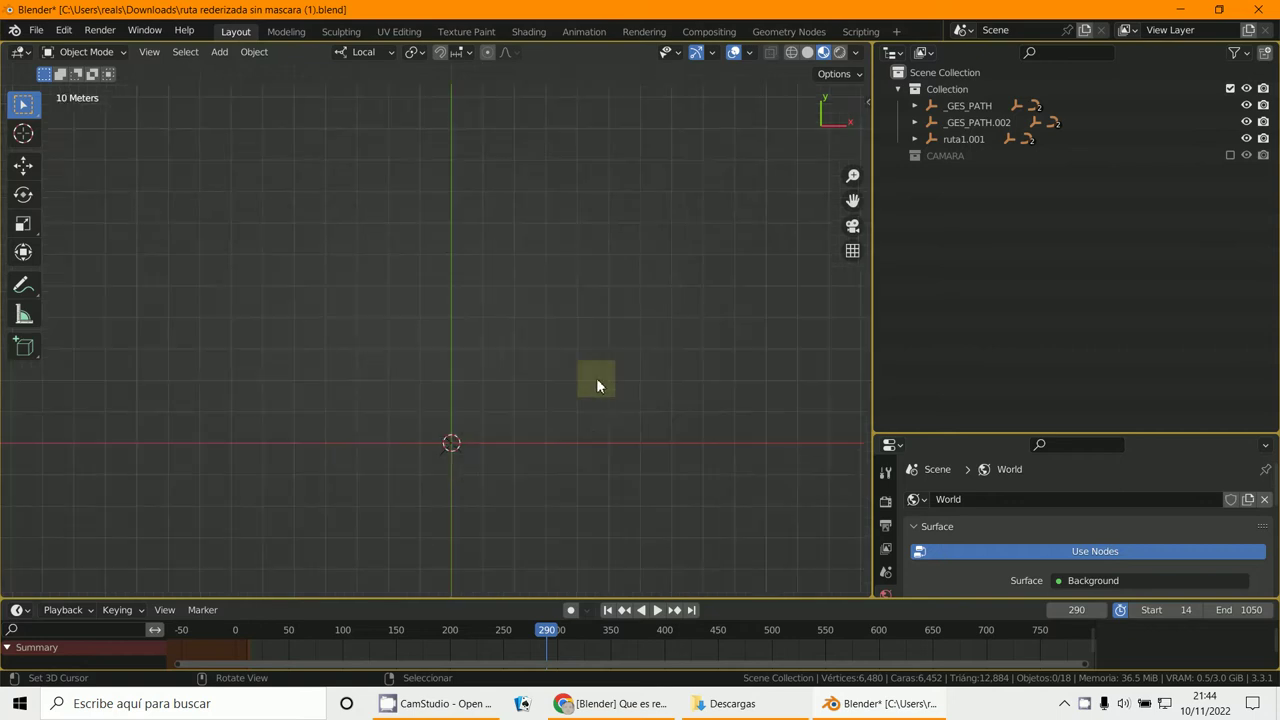
{"action": "scroll", "coordinate": [552, 404], "scroll_direction": "up", "scroll_amount": 5}
{"action": "scroll", "coordinate": [584, 330], "scroll_direction": "down", "scroll_amount": 5, "text": "ctrl"}
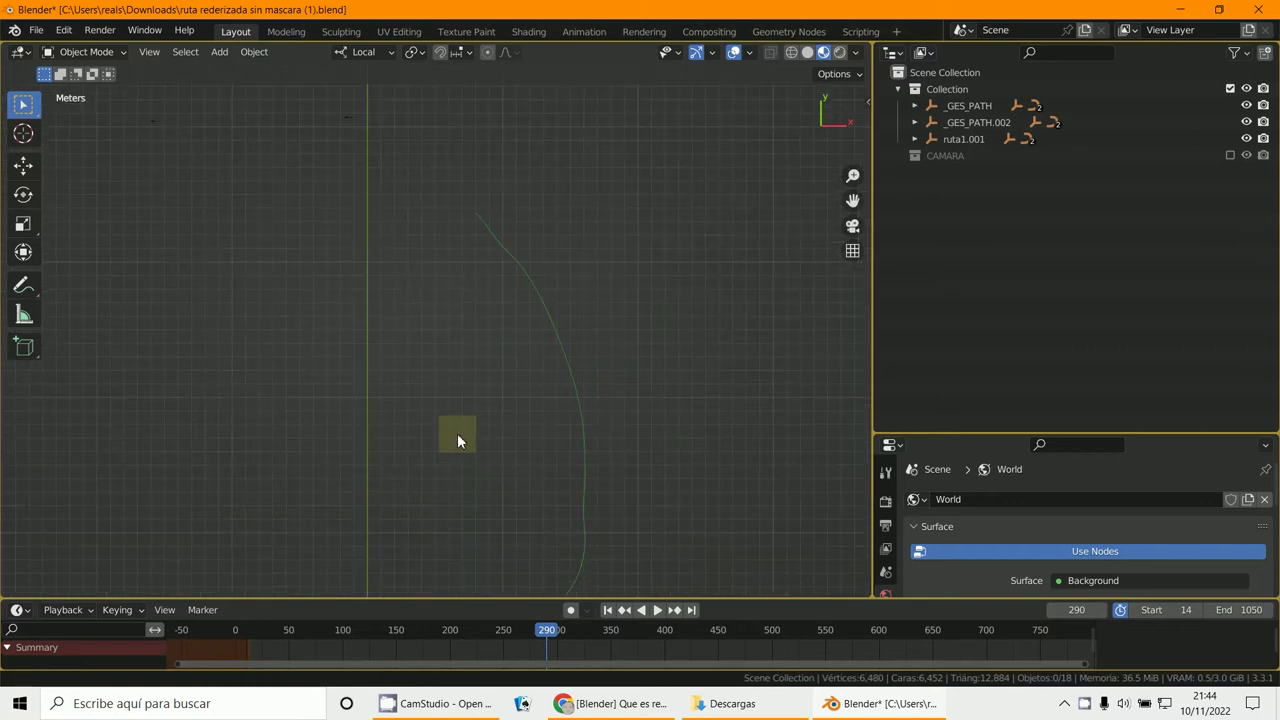
{"action": "left_click", "coordinate": [857, 53]}
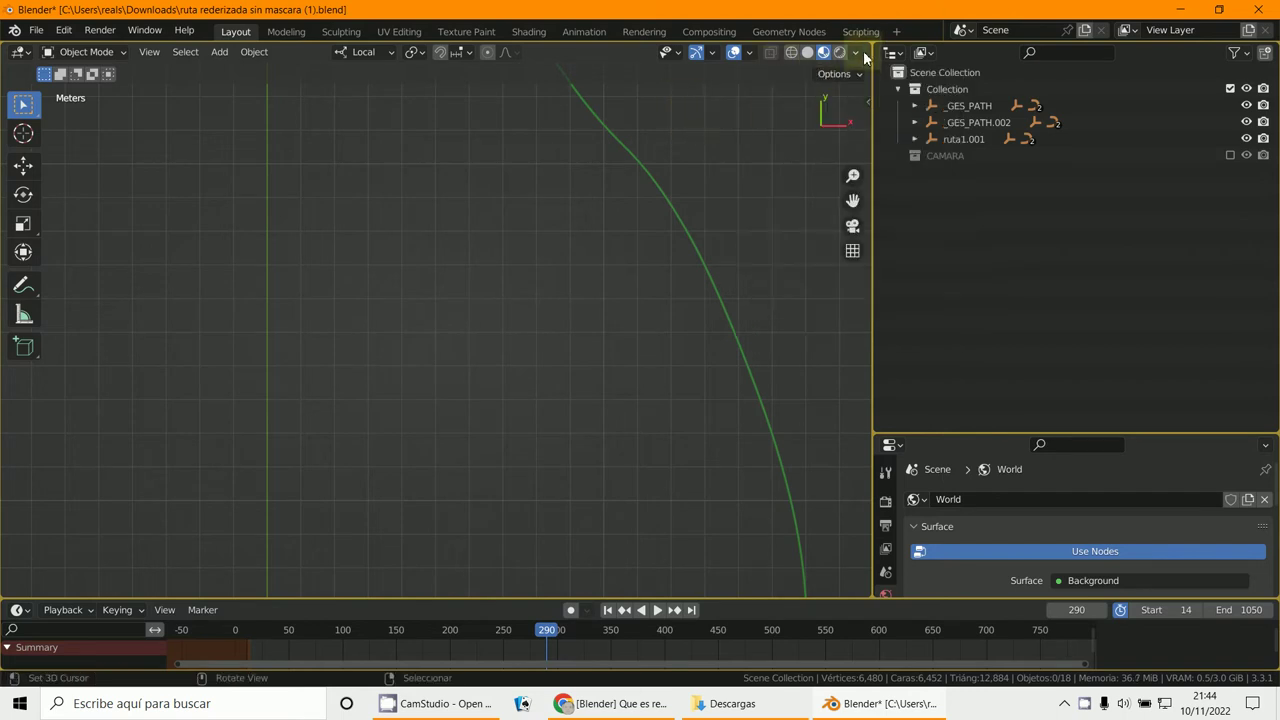
{"action": "left_click_drag", "start_coordinate": [863, 50], "coordinate": [74, 332]}
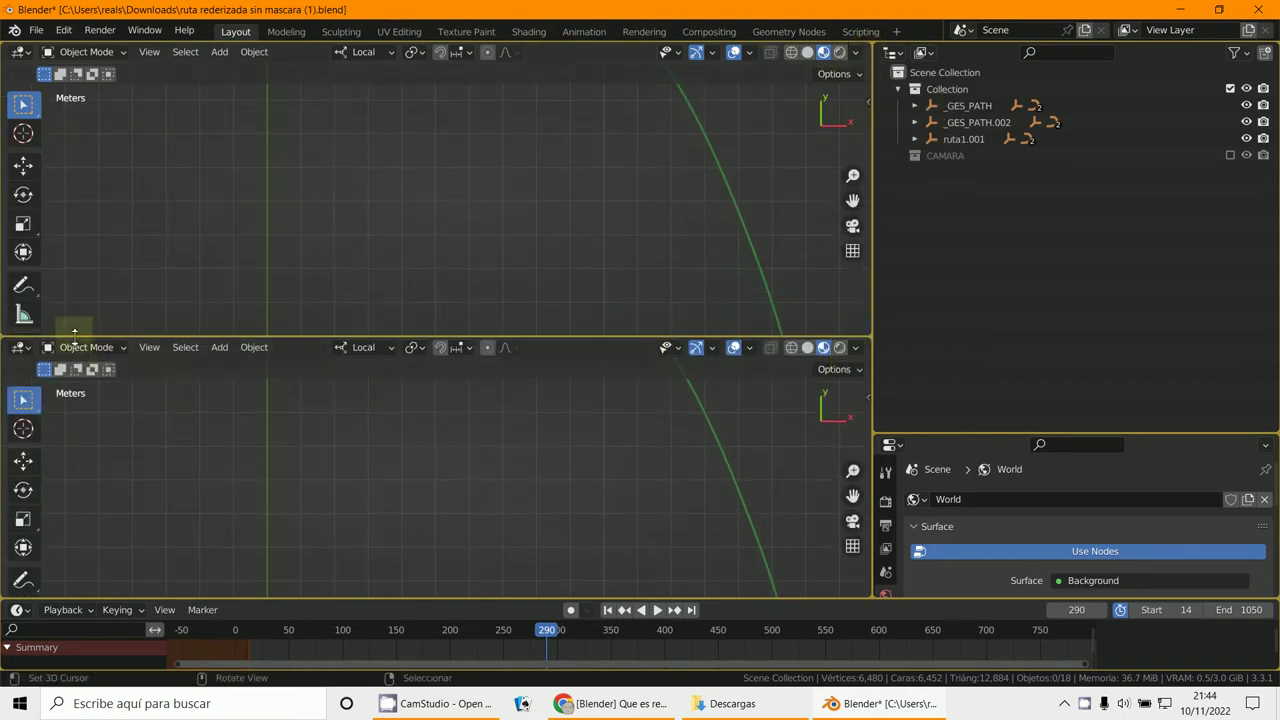
{"action": "left_click", "coordinate": [18, 347]}
{"action": "left_click", "coordinate": [57, 498]}
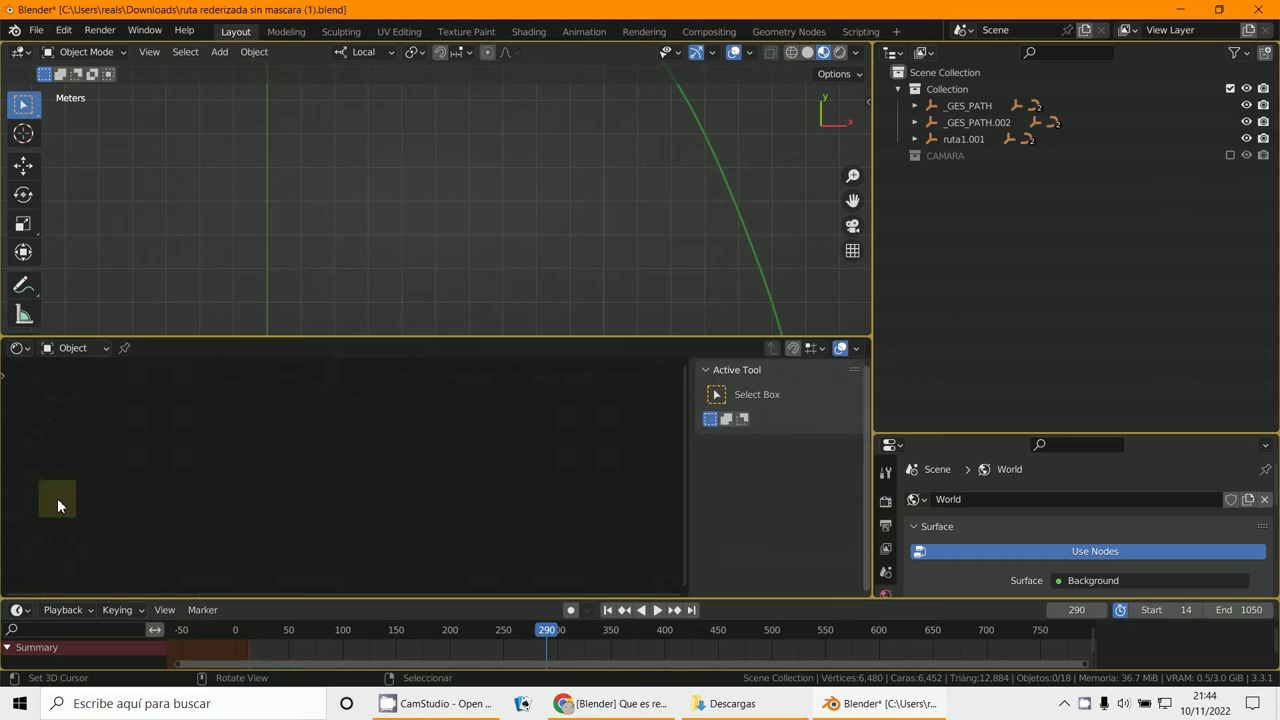
{"action": "key", "text": "n"}
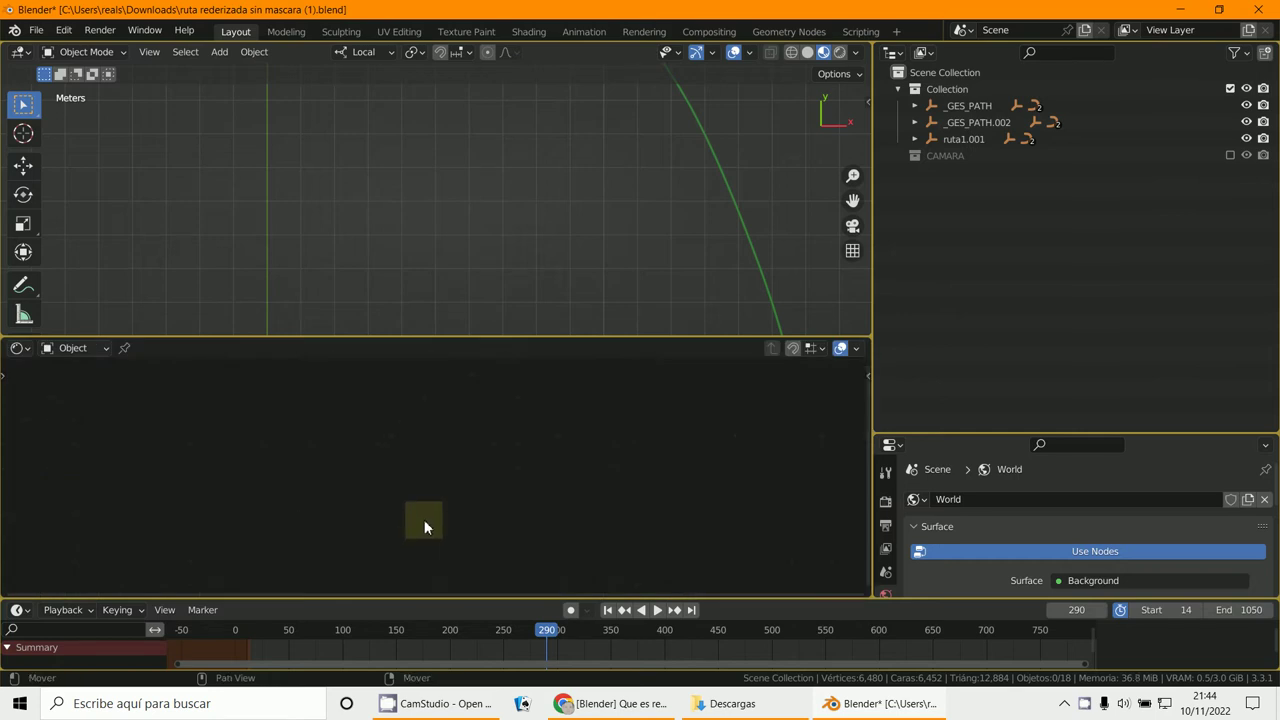
Expand ruta1.001, select the copia ruta1 curve and enlarge the 3D viewport to inspect the tube's end up close.
{"action": "left_click", "coordinate": [917, 139]}
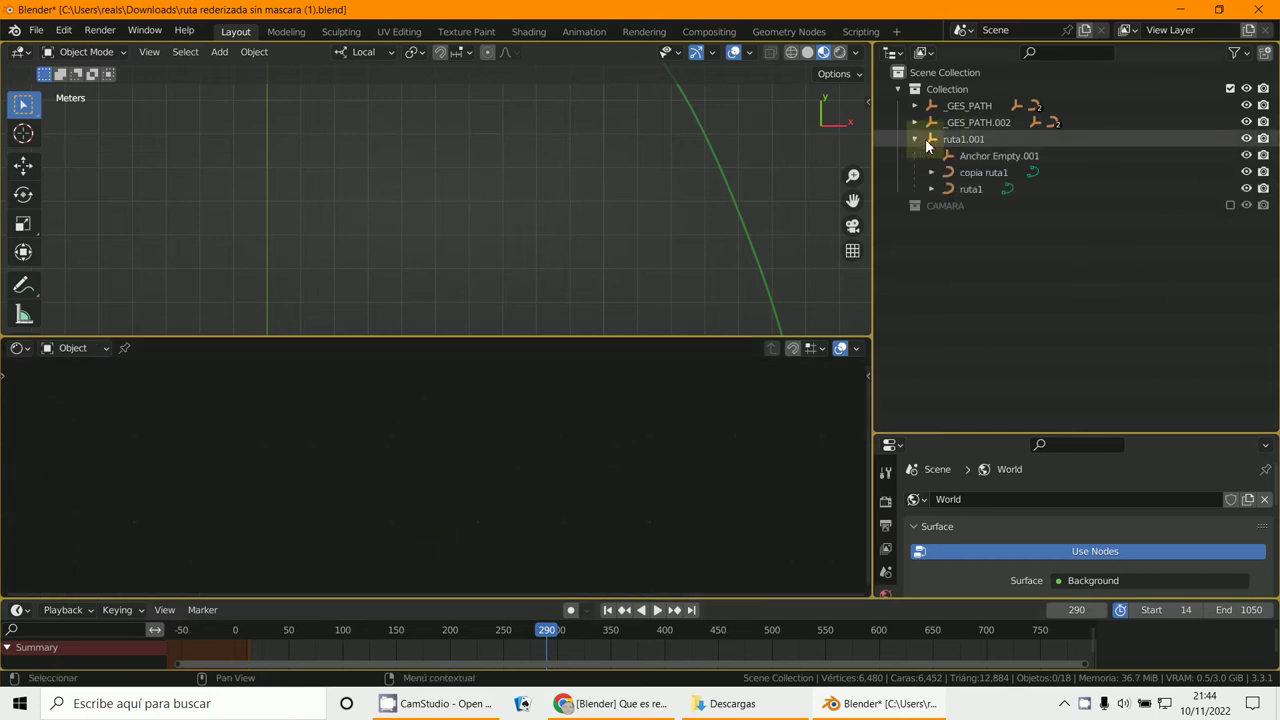
{"action": "left_click", "coordinate": [962, 172]}
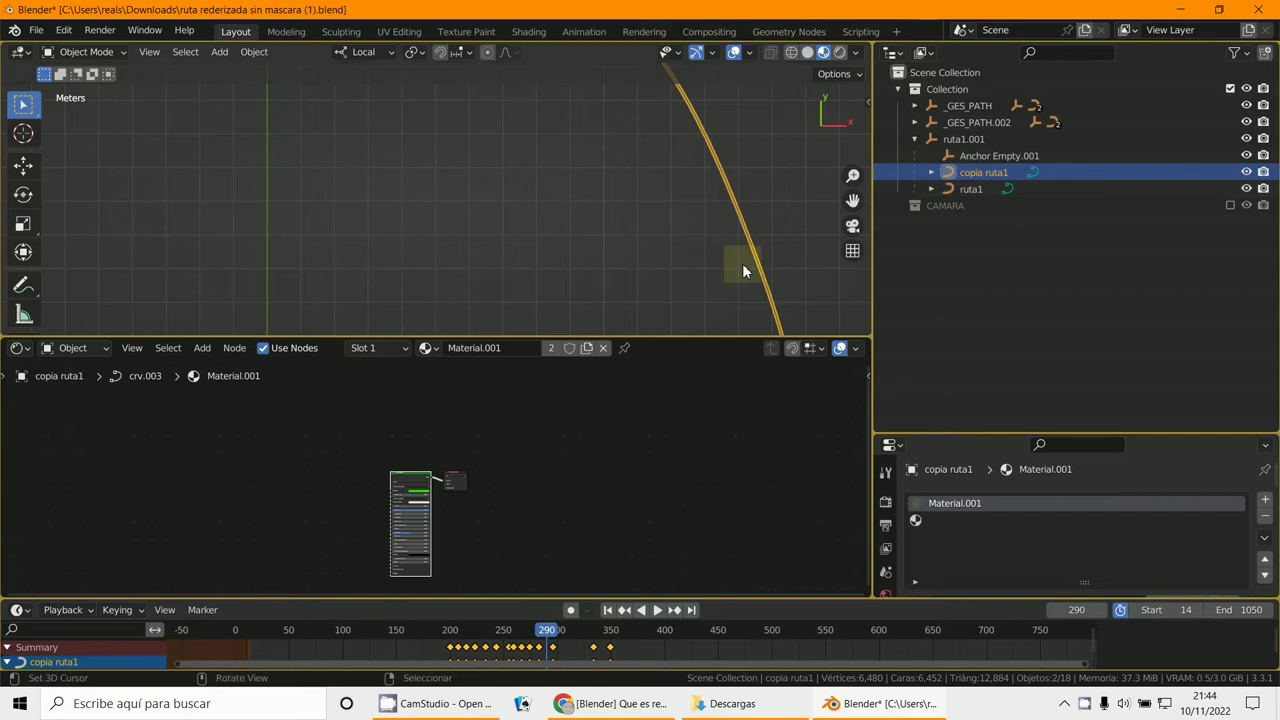
{"action": "scroll", "coordinate": [742, 263], "scroll_direction": "down", "scroll_amount": 3}
{"action": "scroll", "coordinate": [676, 297], "scroll_direction": "up", "scroll_amount": 6}
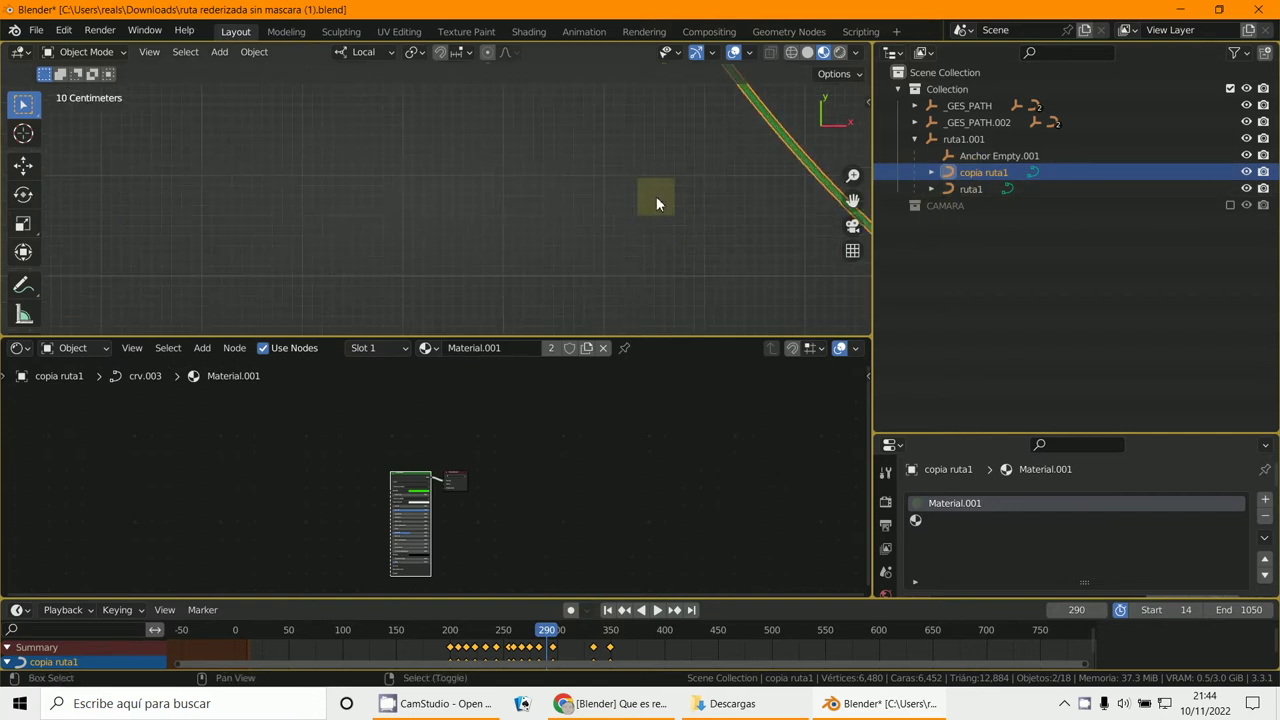
{"action": "scroll", "coordinate": [566, 260], "scroll_direction": "up", "scroll_amount": 3}
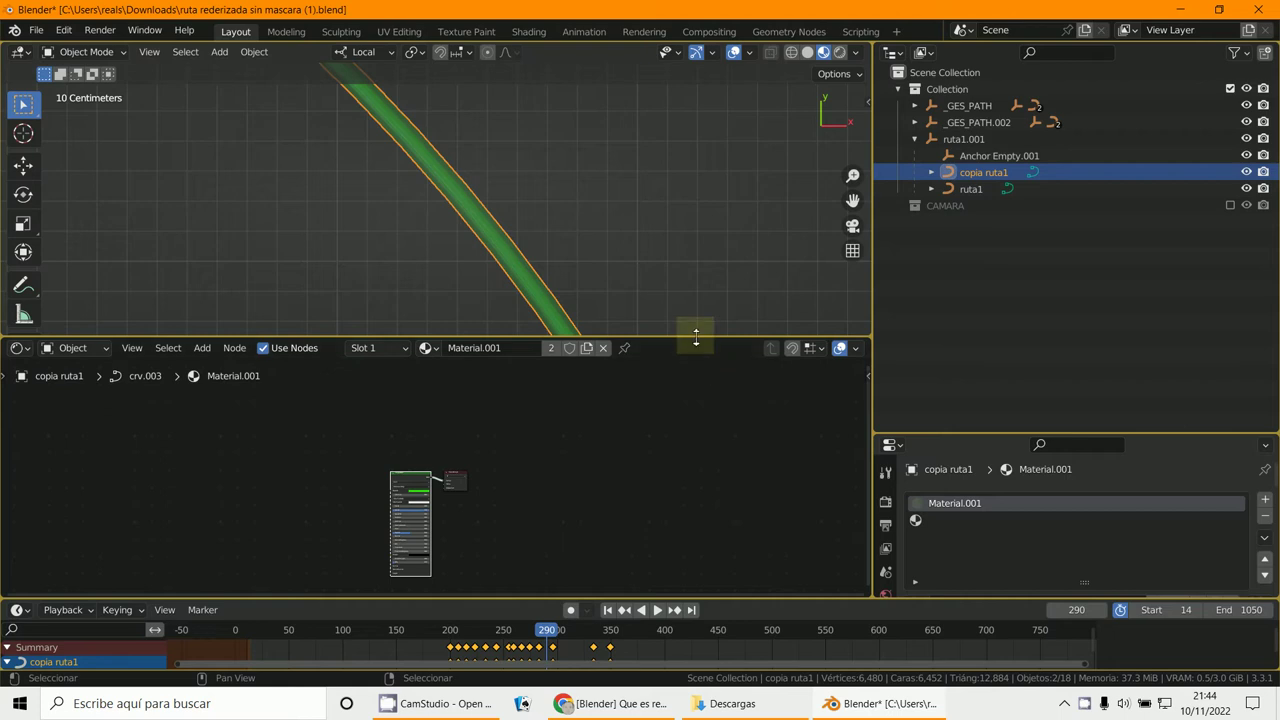
{"action": "left_click_drag", "start_coordinate": [696, 340], "coordinate": [723, 457]}
{"action": "scroll", "coordinate": [671, 351], "scroll_direction": "up", "scroll_amount": 3}
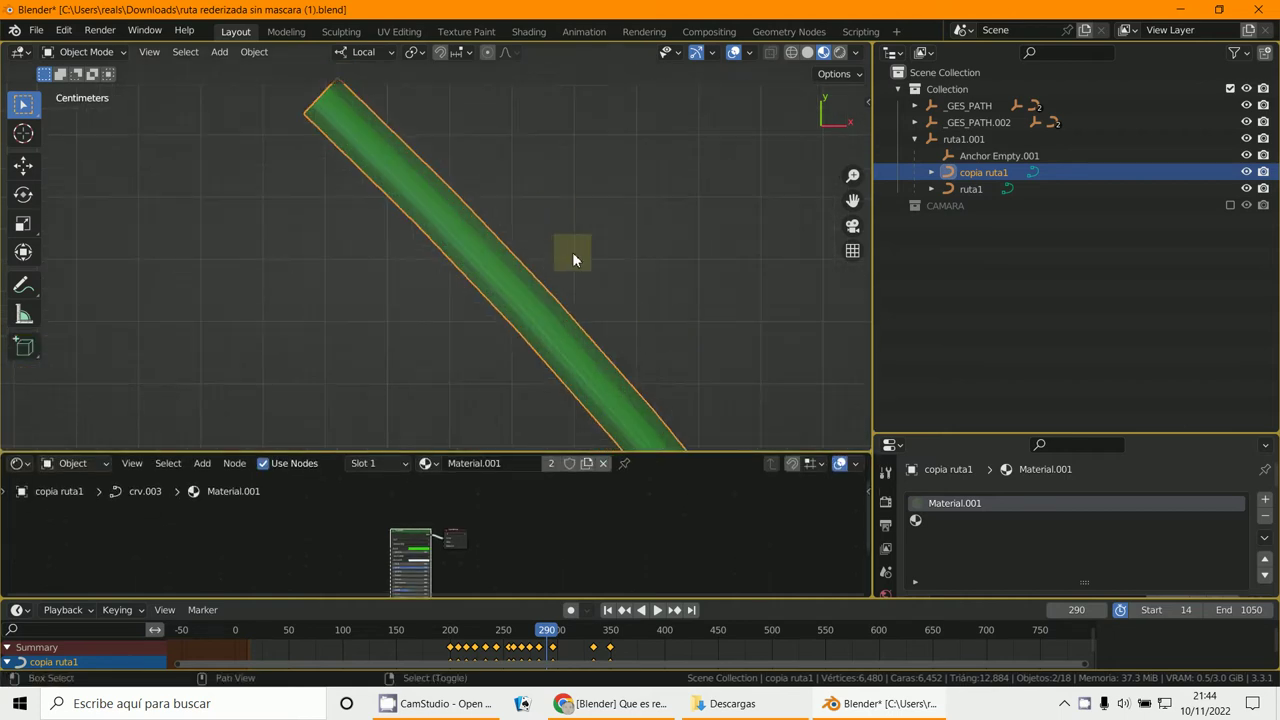
{"action": "middle_click_drag", "start_coordinate": [573, 260], "coordinate": [427, 228], "text": "shift"}
{"action": "scroll", "coordinate": [375, 202], "scroll_direction": "up", "scroll_amount": 2}
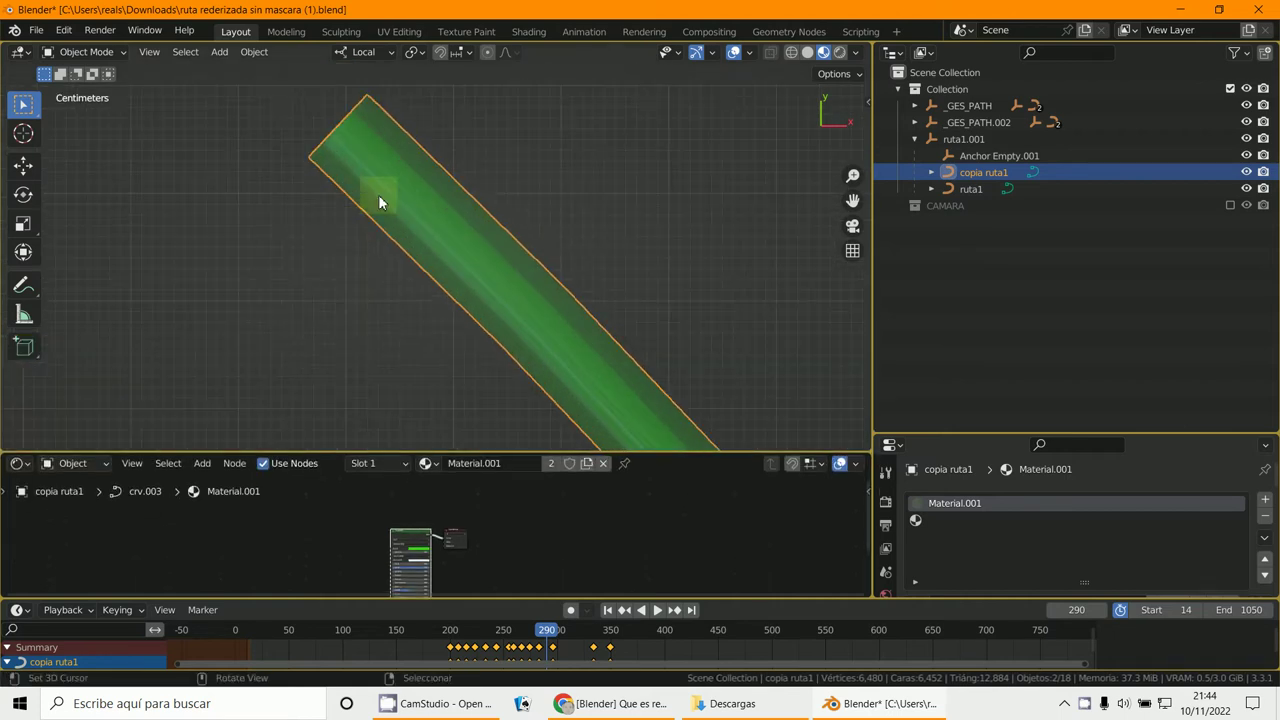
Reselect the copia ruta1 tube and enlarge the Shader Editor to examine the Principled BSDF settings of Material.001.
{"action": "left_click", "coordinate": [963, 186]}
{"action": "left_click", "coordinate": [445, 165]}
{"action": "left_click_drag", "start_coordinate": [664, 452], "coordinate": [676, 251]}
{"action": "scroll", "coordinate": [608, 435], "scroll_direction": "up", "scroll_amount": 6}
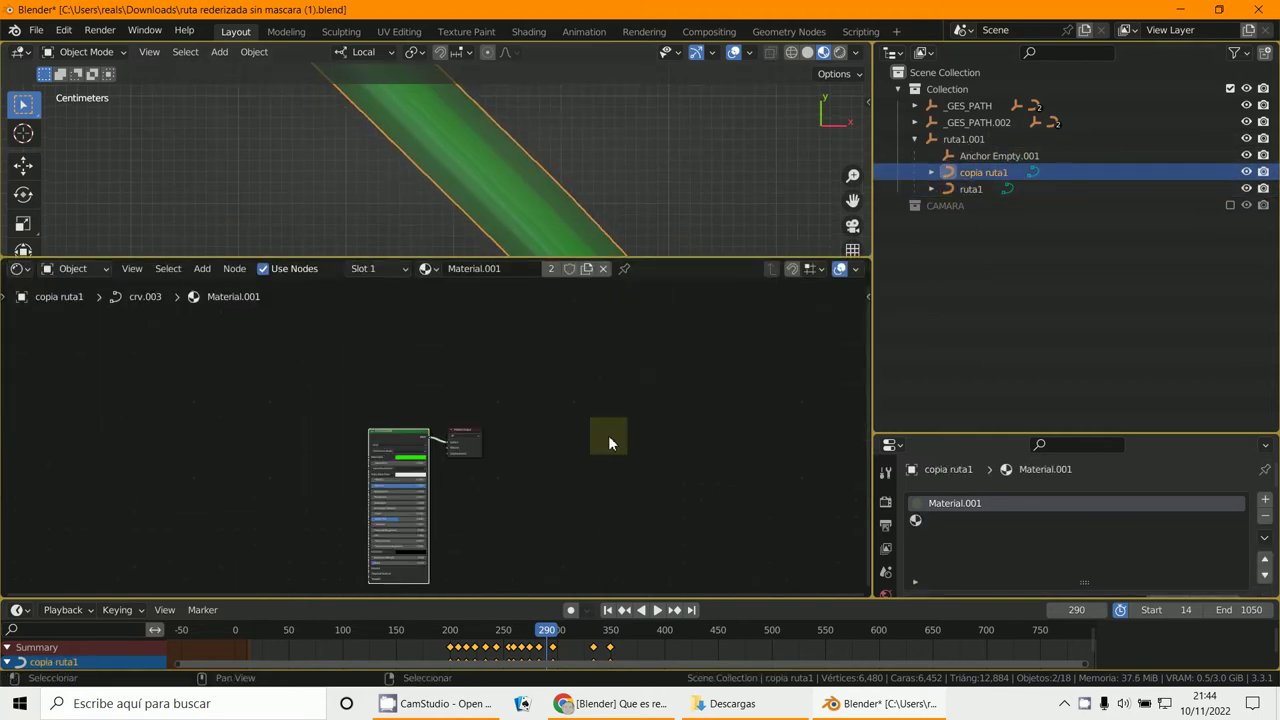
{"action": "middle_click_drag", "start_coordinate": [634, 404], "coordinate": [701, 331]}
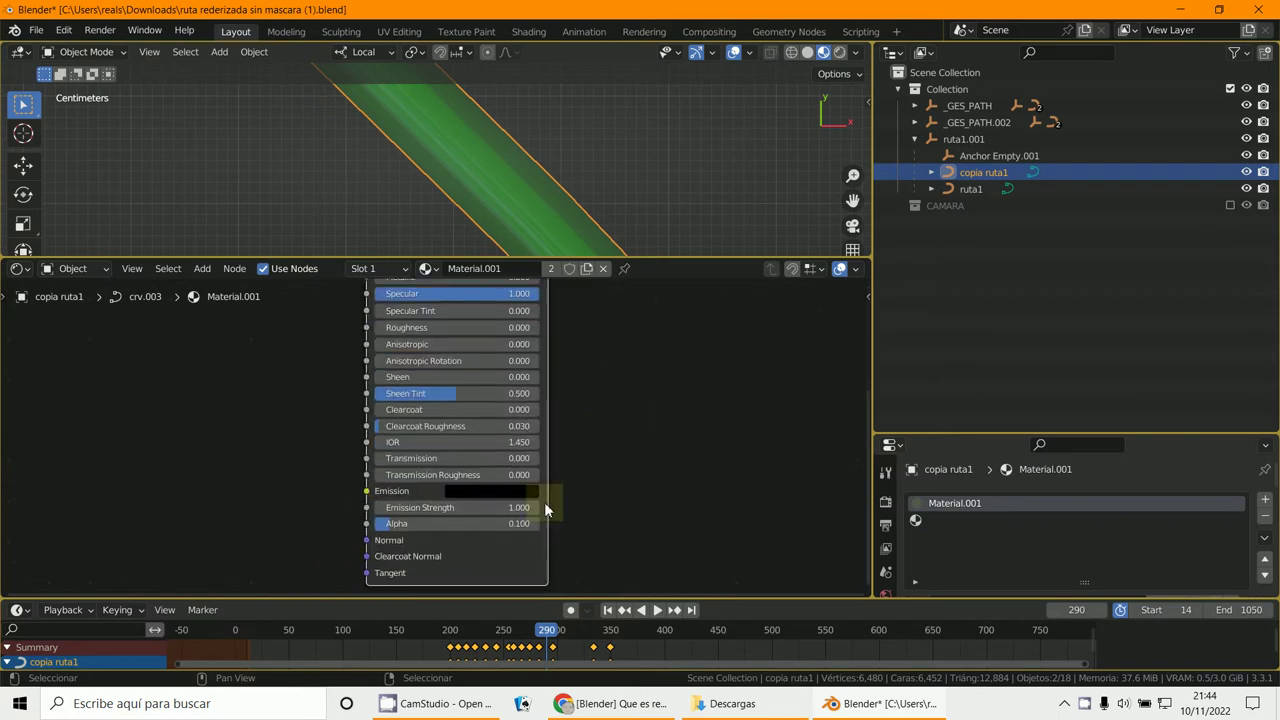
{"action": "middle_click_drag", "start_coordinate": [638, 494], "coordinate": [625, 563]}
{"action": "scroll", "coordinate": [520, 402], "scroll_direction": "down", "scroll_amount": 4}
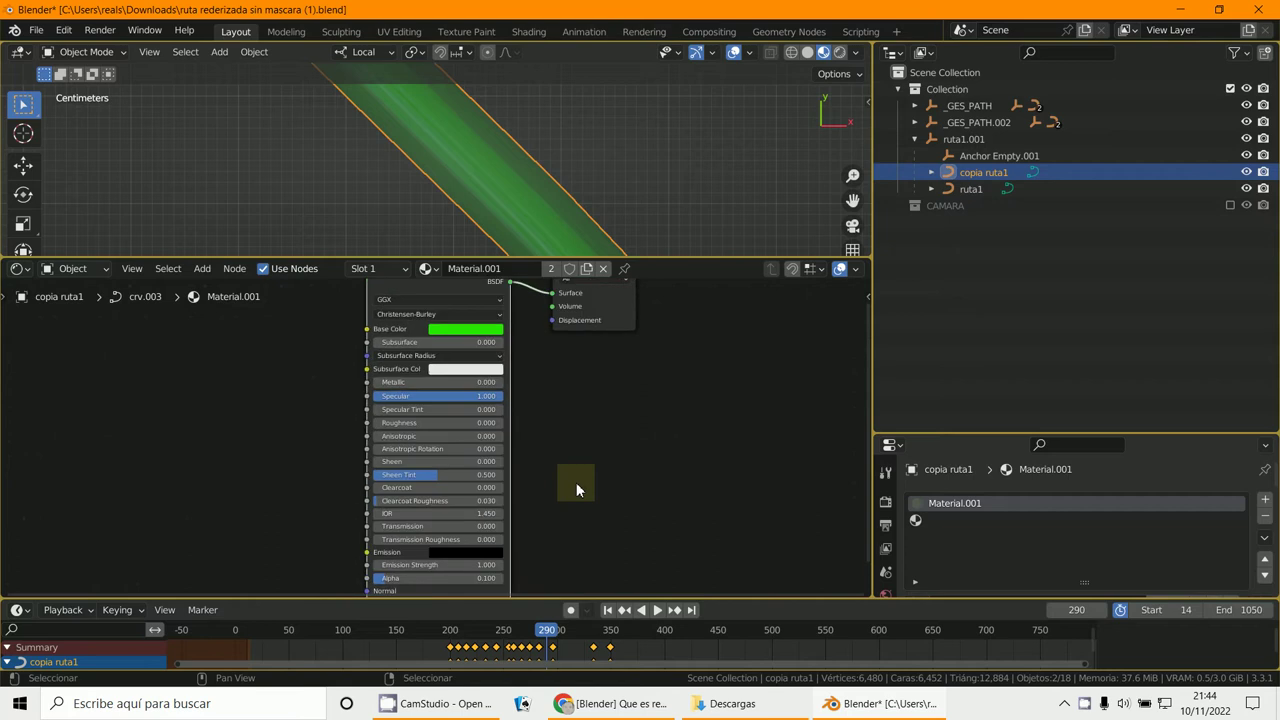
Move the Material Output node farther from the Principled BSDF and delete the Principled BSDF node.
{"action": "left_click_drag", "start_coordinate": [521, 370], "coordinate": [701, 373]}
{"action": "scroll", "coordinate": [494, 392], "scroll_direction": "up", "scroll_amount": 3}
{"action": "middle_click_drag", "start_coordinate": [521, 479], "coordinate": [455, 500]}
{"action": "scroll", "coordinate": [517, 391], "scroll_direction": "up", "scroll_amount": 2}
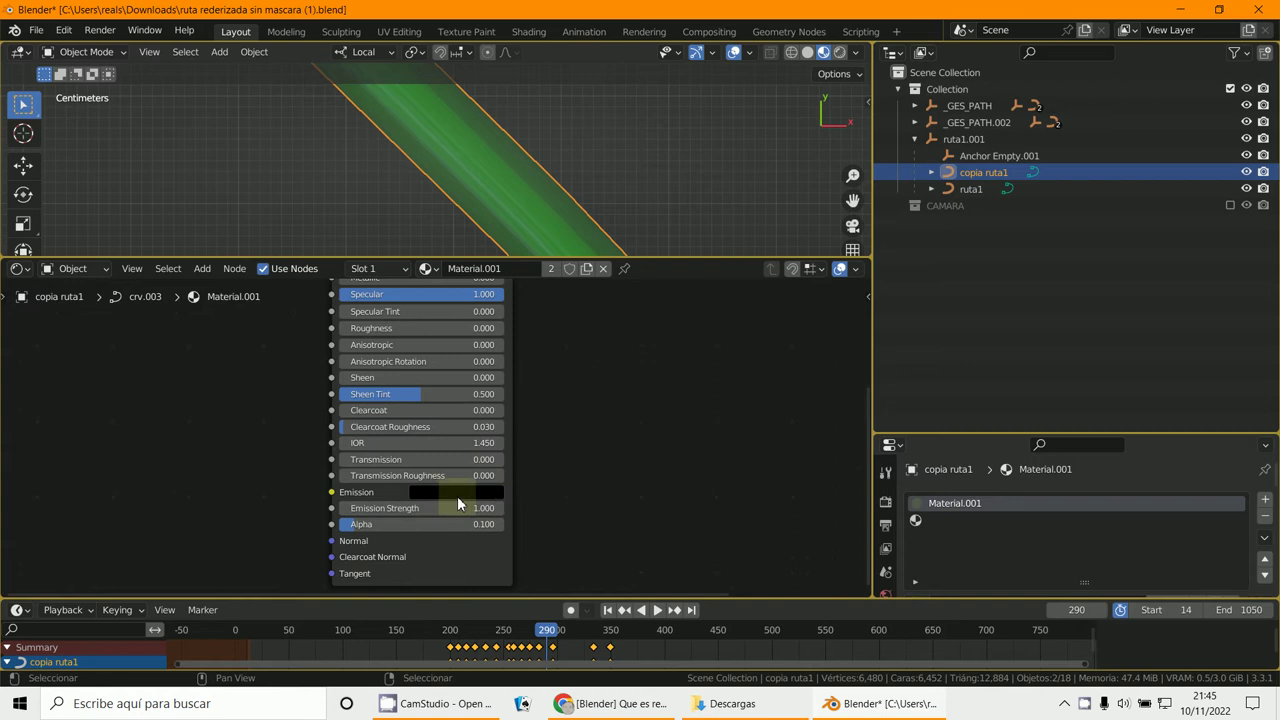
{"action": "scroll", "coordinate": [530, 478], "scroll_direction": "down", "scroll_amount": 3}
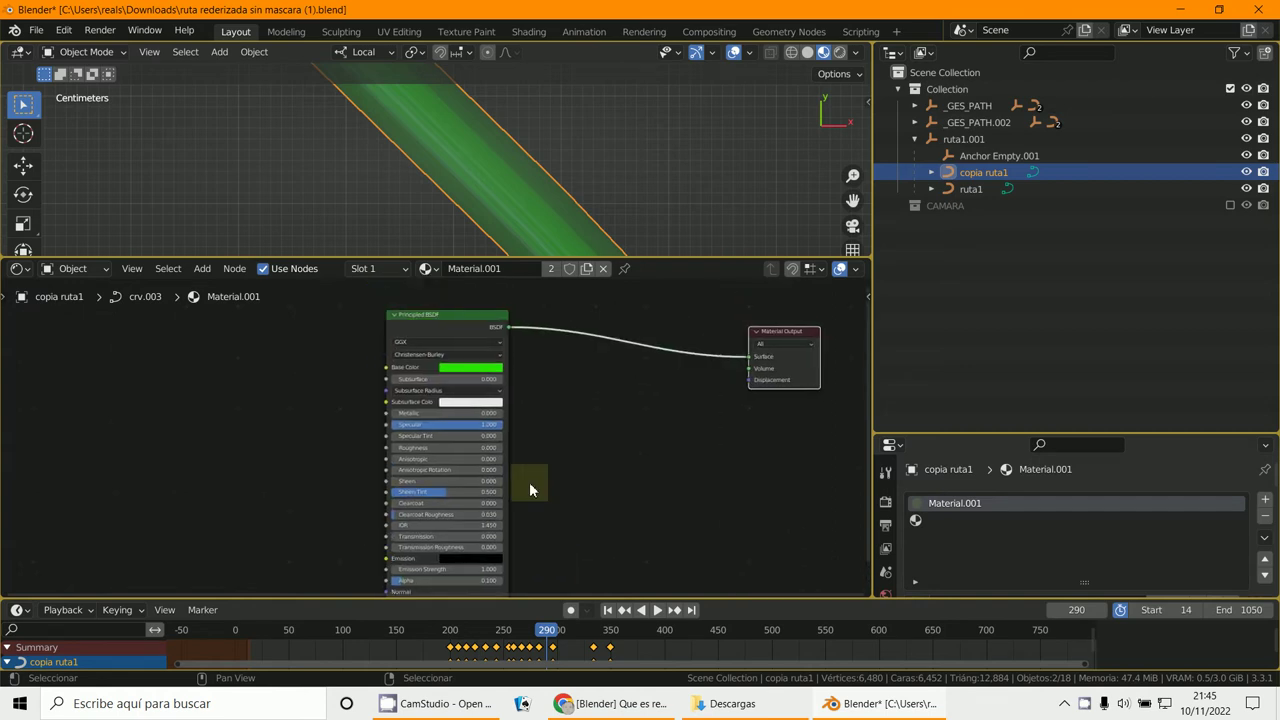
{"action": "left_click", "coordinate": [443, 321]}
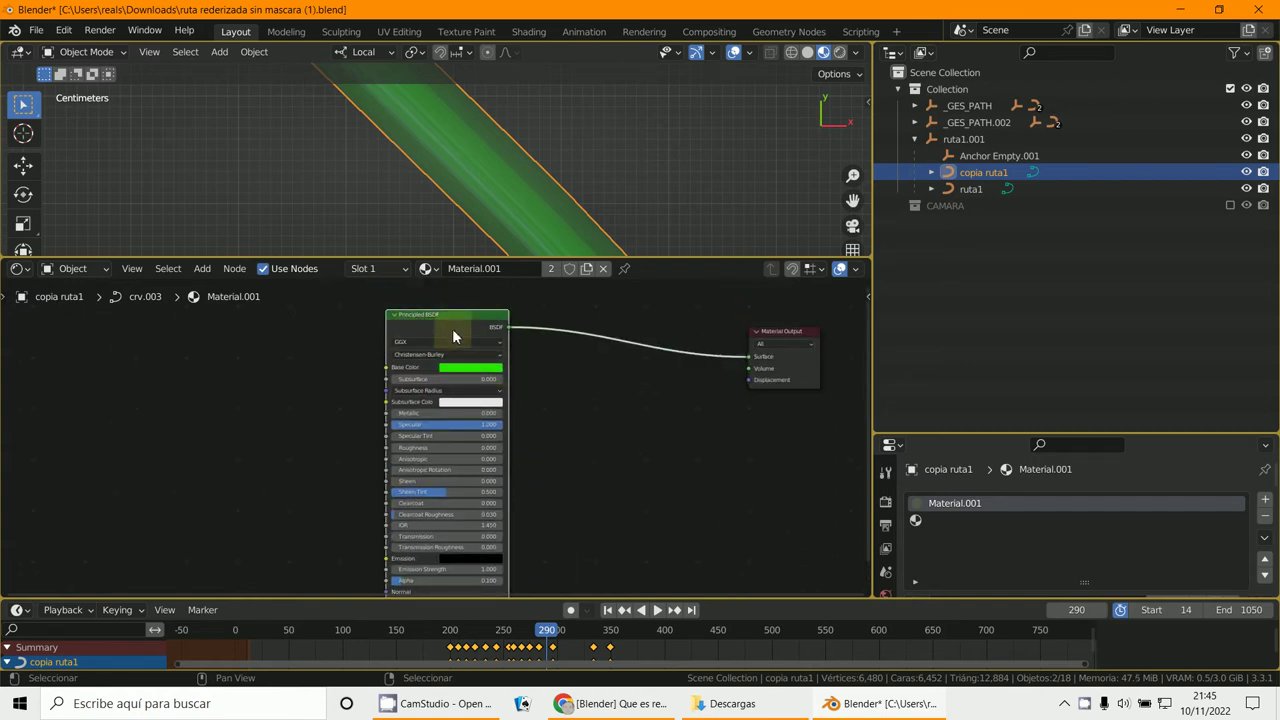
{"action": "key", "text": "Delete"}
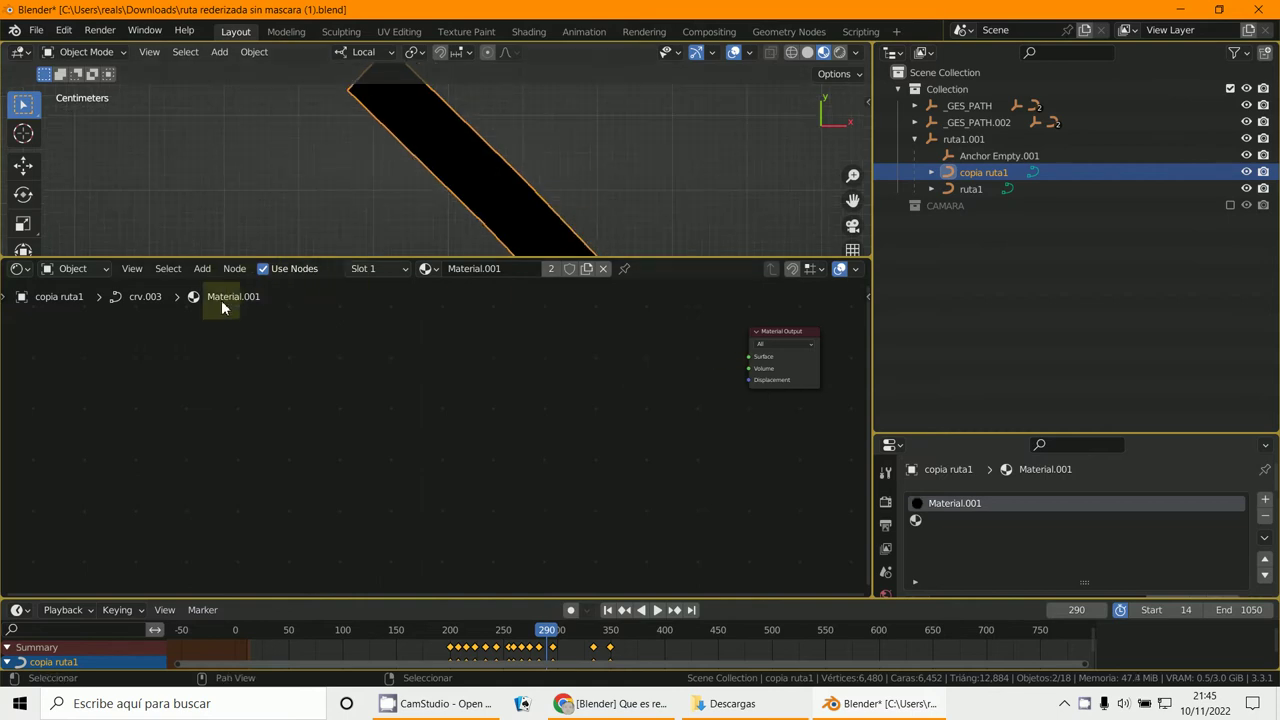
Add an Emission shader node to Material.001 and place it in the empty area before the Material Output node.
{"action": "left_click", "coordinate": [206, 268]}
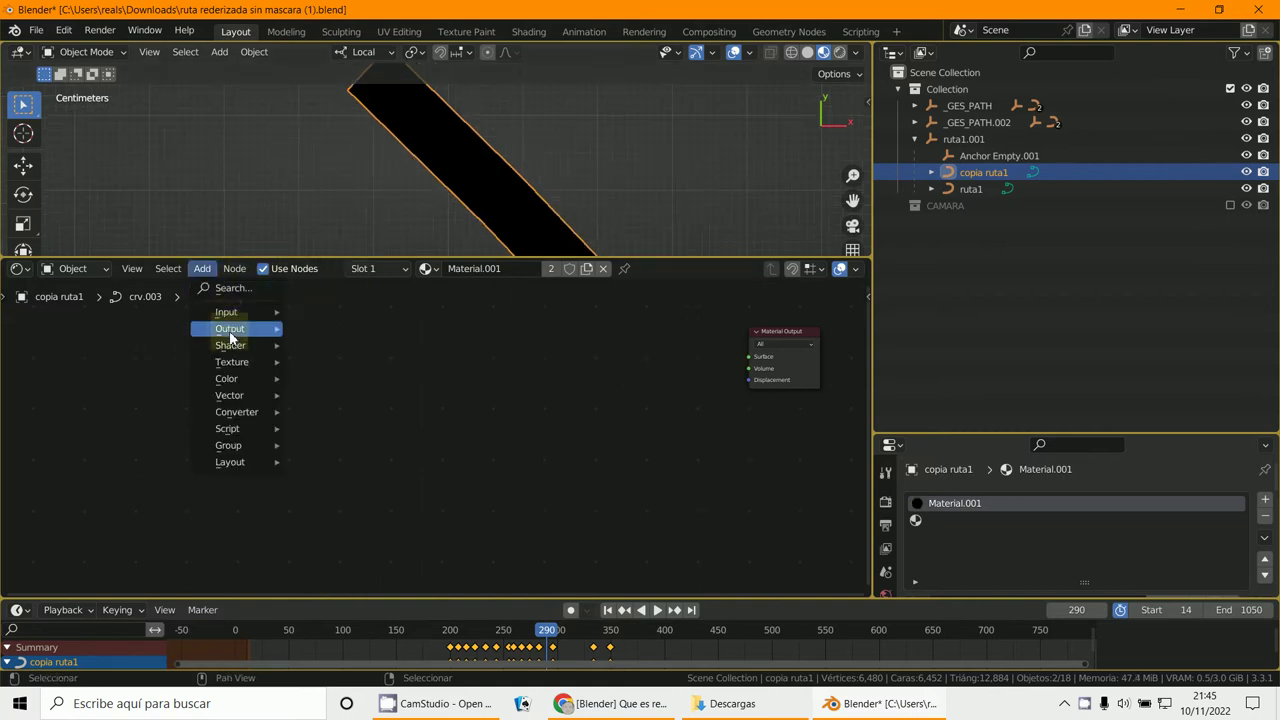
{"action": "mouse_move", "coordinate": [237, 350]}
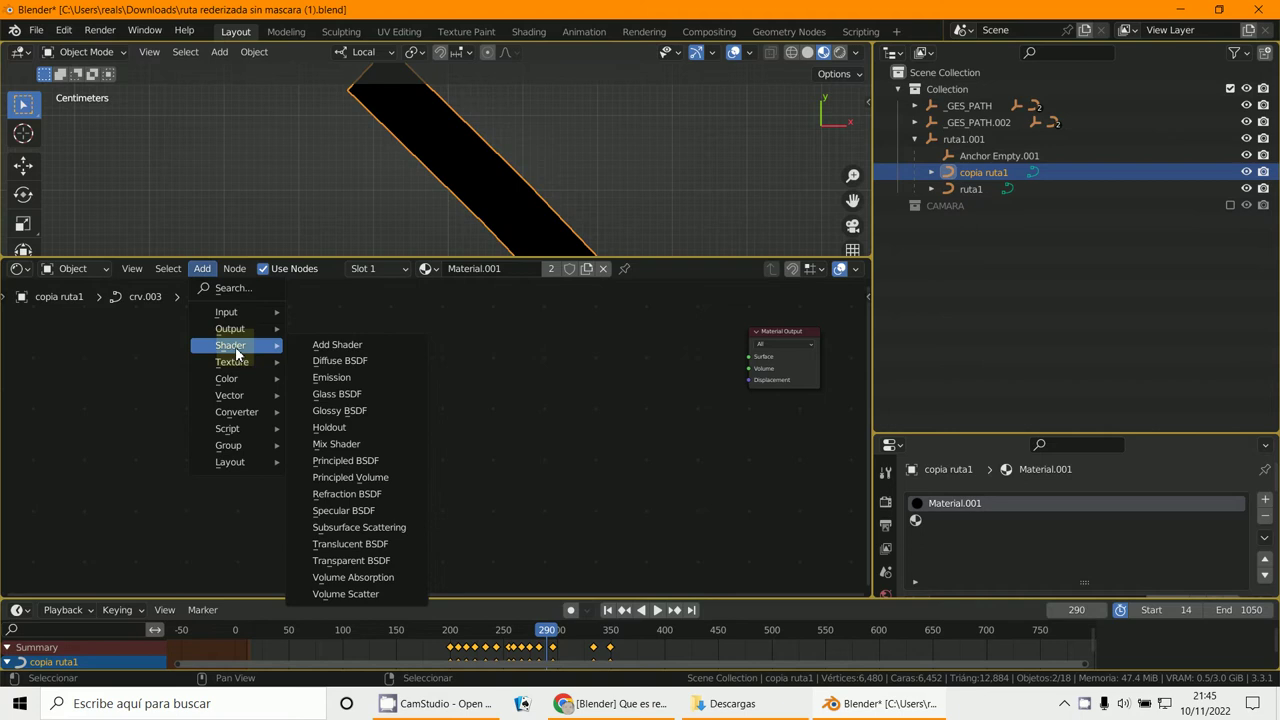
{"action": "left_click", "coordinate": [331, 377]}
{"action": "left_click", "coordinate": [458, 362]}
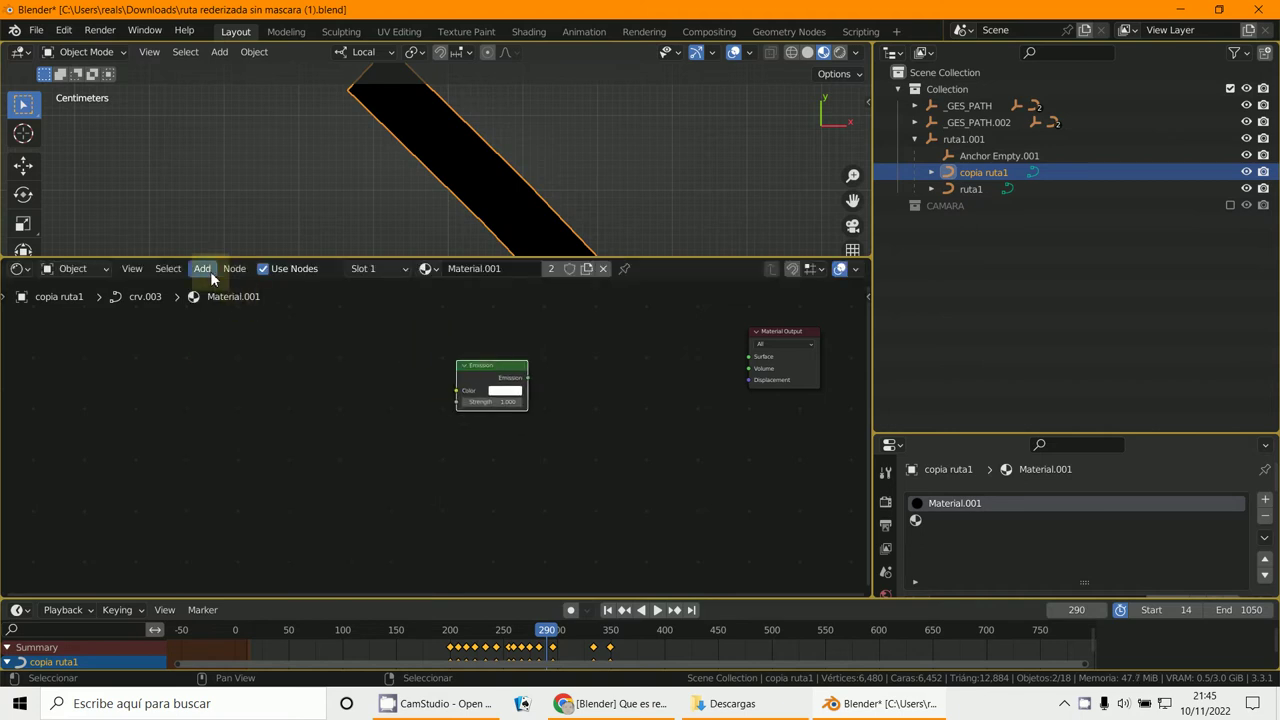
Bring the Material Output and Emission nodes closer together and link the Emission output to the Surface input.
{"action": "left_click", "coordinate": [203, 268]}
{"action": "mouse_move", "coordinate": [230, 345]}
{"action": "middle_click_drag", "start_coordinate": [615, 388], "coordinate": [500, 437]}
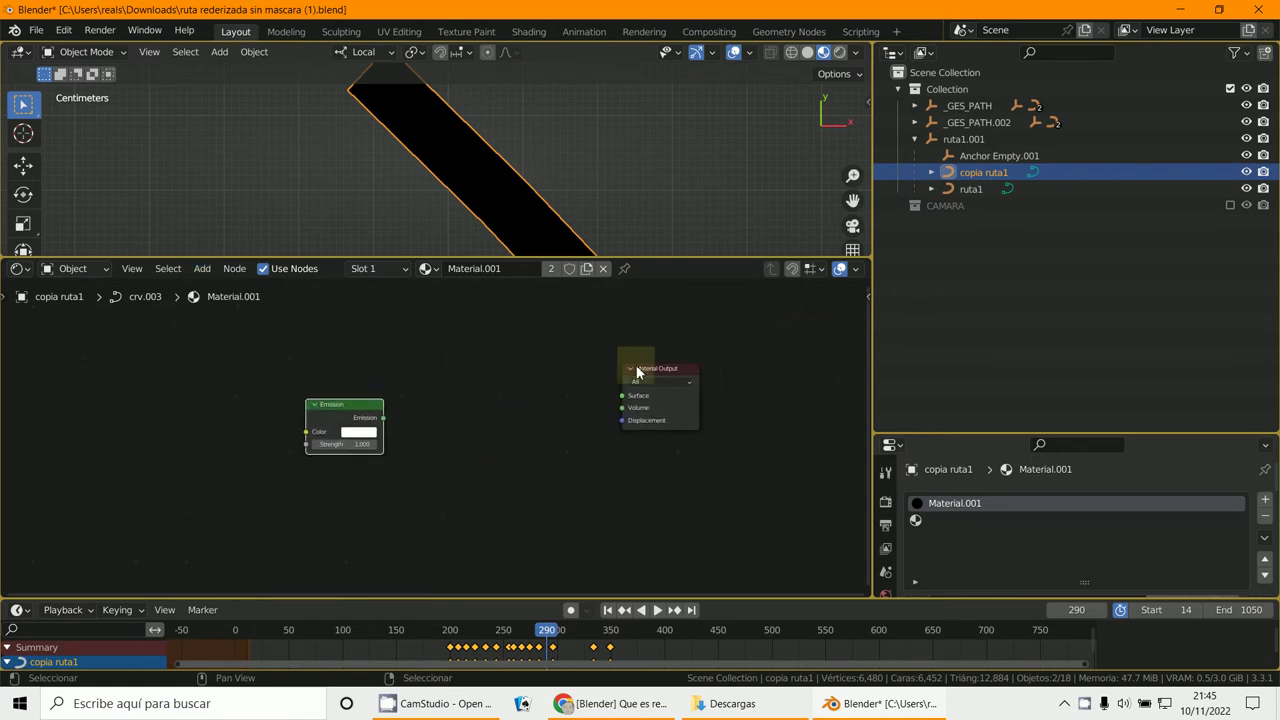
{"action": "left_click_drag", "start_coordinate": [640, 371], "coordinate": [555, 406]}
{"action": "scroll", "coordinate": [555, 406], "scroll_direction": "up", "scroll_amount": 2}
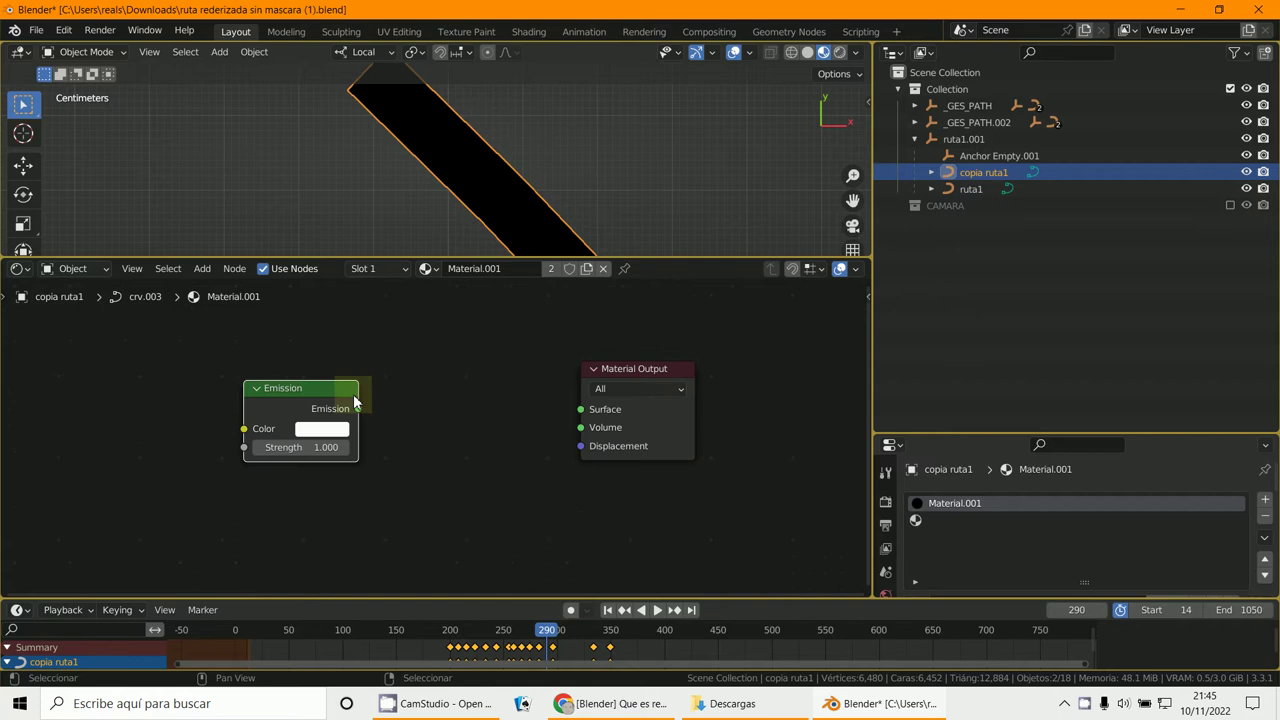
{"action": "left_click_drag", "start_coordinate": [353, 394], "coordinate": [588, 412]}
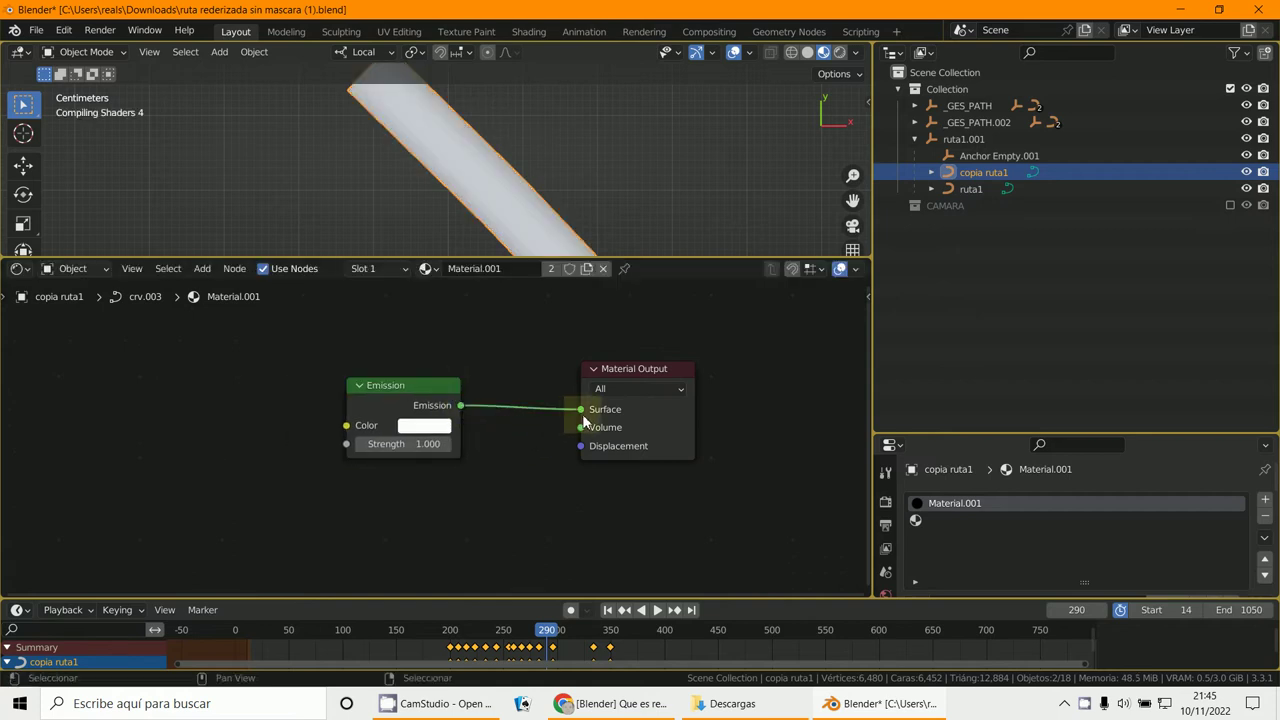
Set the Emission node's color to bright green and its strength to 4.500.
{"action": "left_click", "coordinate": [431, 427]}
{"action": "left_click_drag", "start_coordinate": [432, 263], "coordinate": [406, 241]}
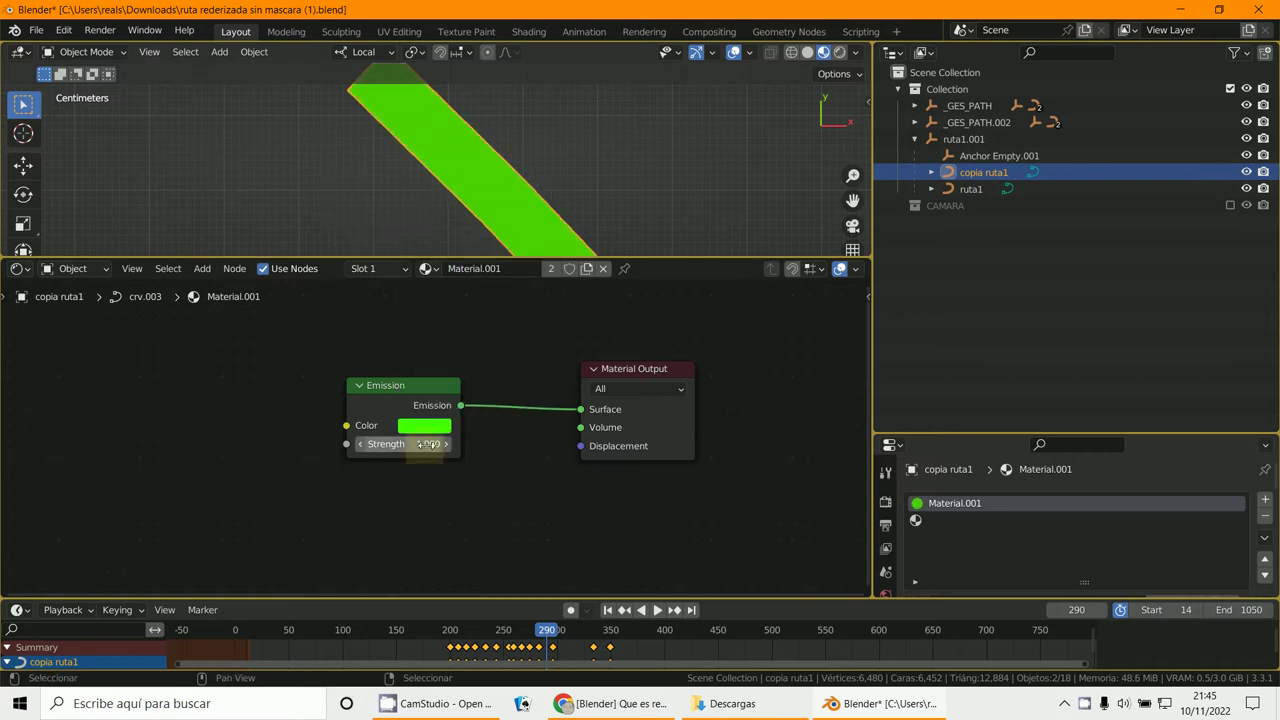
{"action": "left_click_drag", "start_coordinate": [432, 446], "coordinate": [458, 453]}
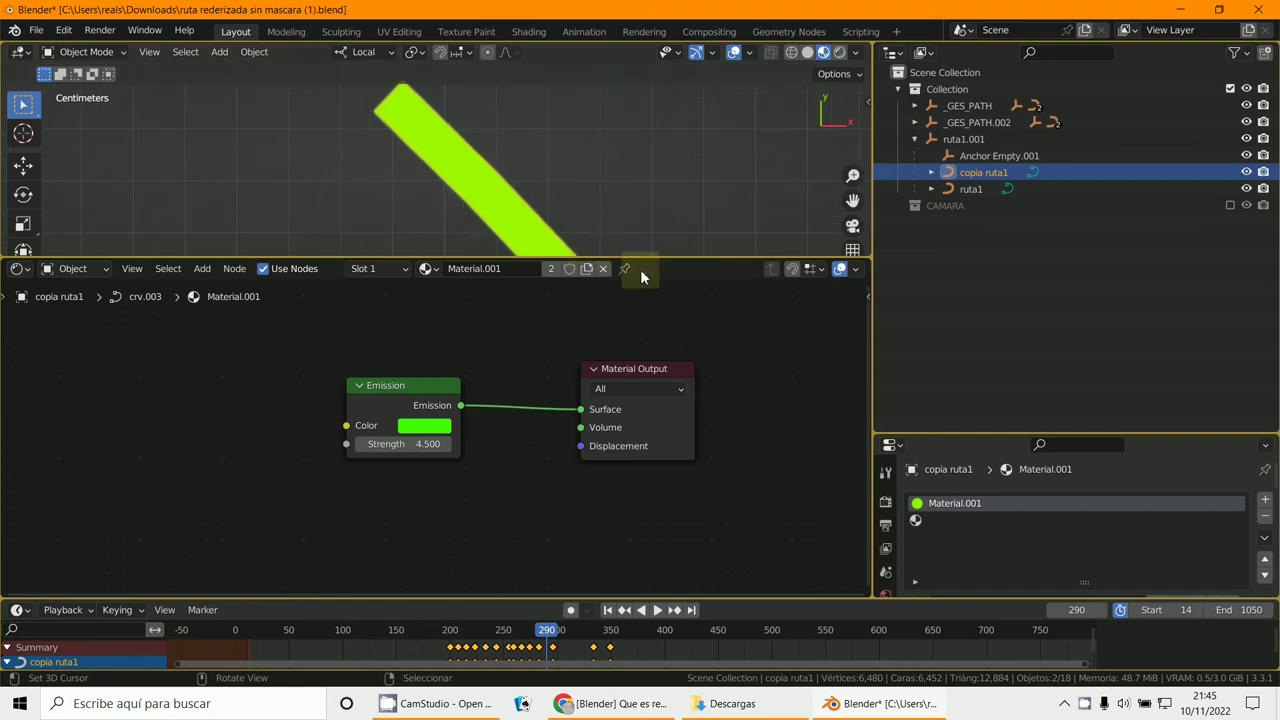
Enlarge the Properties editor, check the Bloom option in the render settings, and render frame 290 as a still image.
{"action": "left_click_drag", "start_coordinate": [980, 437], "coordinate": [980, 302]}
{"action": "left_click", "coordinate": [885, 367]}
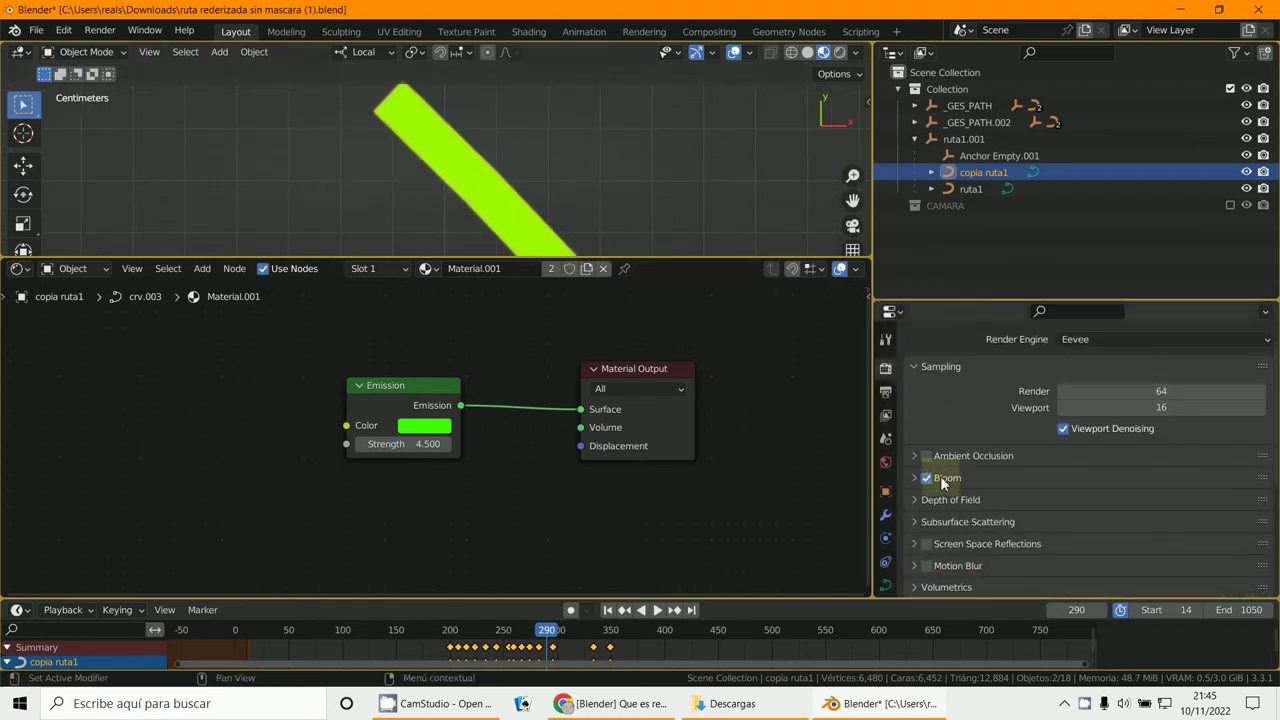
{"action": "scroll", "coordinate": [911, 455], "scroll_direction": "down", "scroll_amount": 1}
{"action": "key", "text": "F12"}
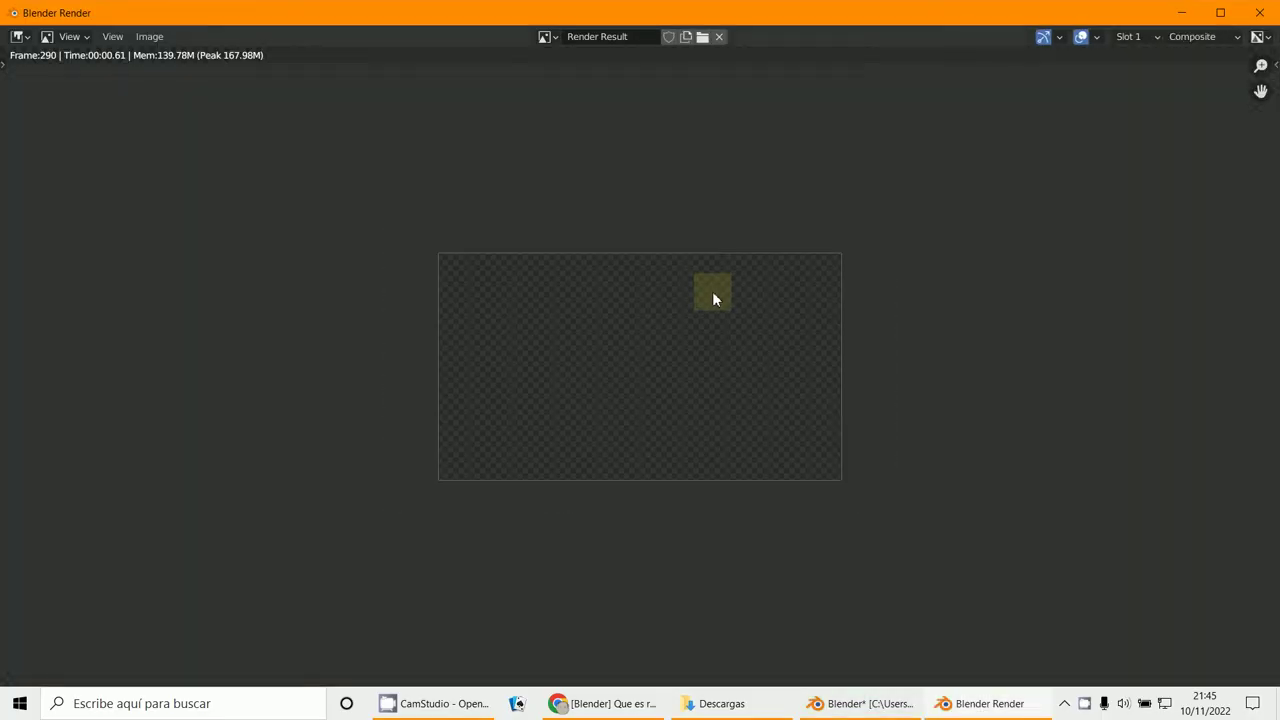
{"action": "scroll", "coordinate": [712, 291], "scroll_direction": "up", "scroll_amount": 2}
{"action": "left_click", "coordinate": [1182, 12]}
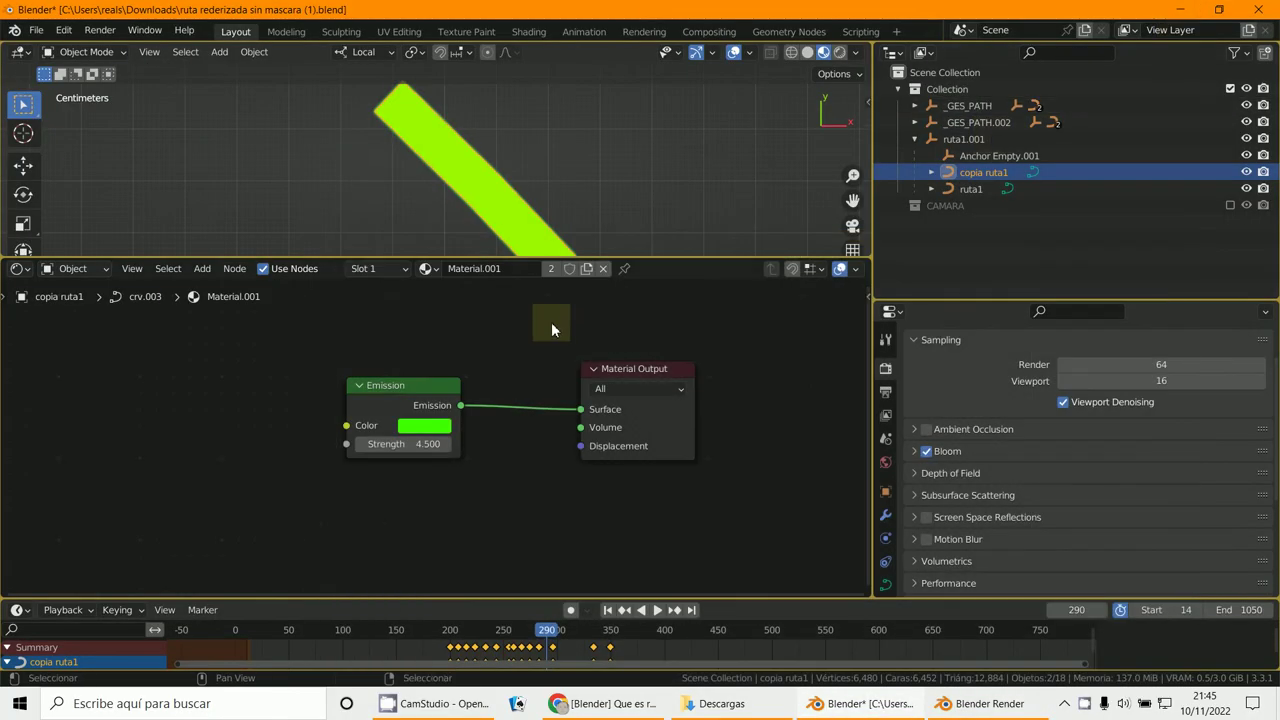
Enlarge the 3D viewport and zoom out to examine the glow along the green tube.
{"action": "scroll", "coordinate": [551, 322], "scroll_direction": "down", "scroll_amount": 1}
{"action": "left_click_drag", "start_coordinate": [672, 257], "coordinate": [655, 495]}
{"action": "scroll", "coordinate": [653, 410], "scroll_direction": "down", "scroll_amount": 4}
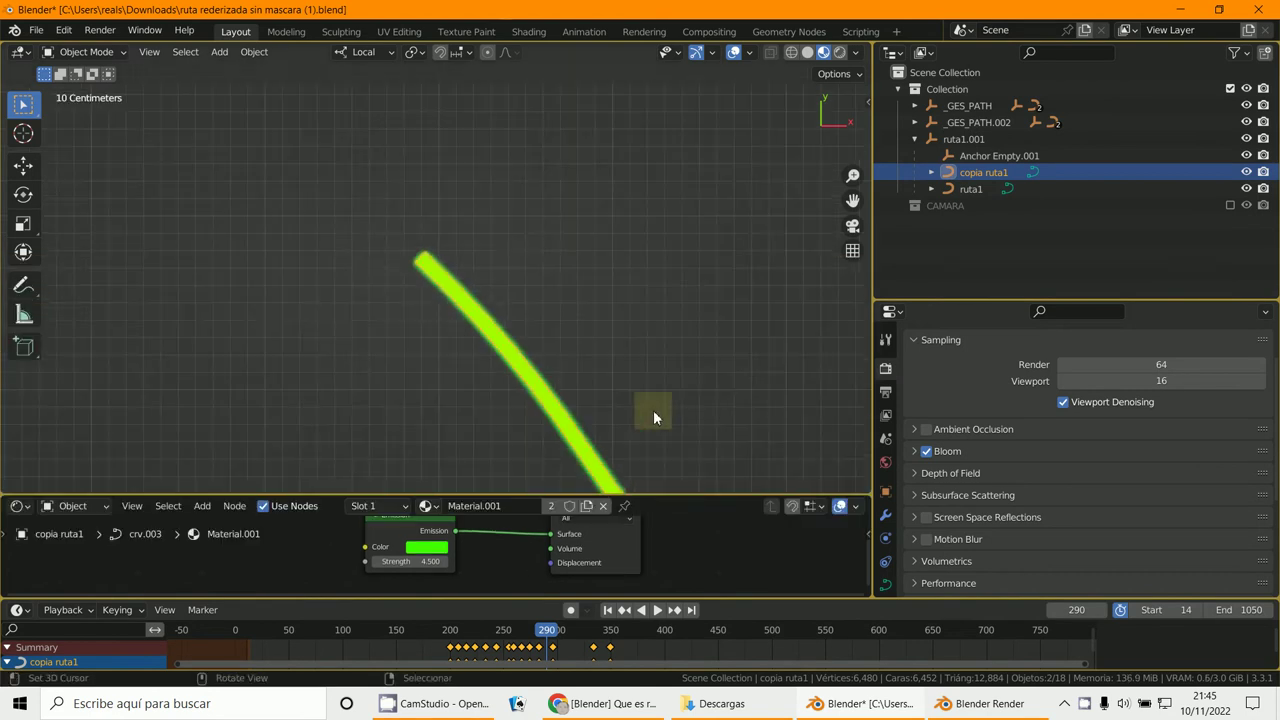
{"action": "middle_click_drag", "start_coordinate": [604, 300], "coordinate": [636, 434], "text": "shift"}
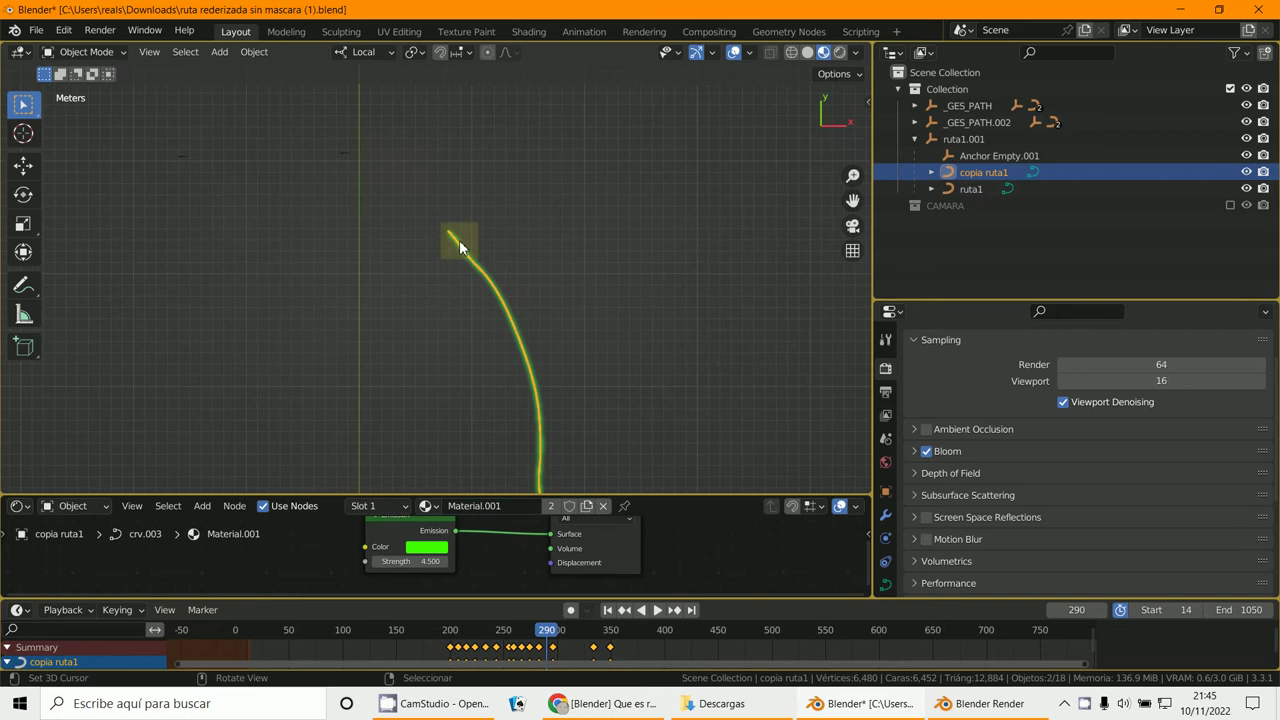
{"action": "scroll", "coordinate": [454, 243], "scroll_direction": "up", "scroll_amount": 2}
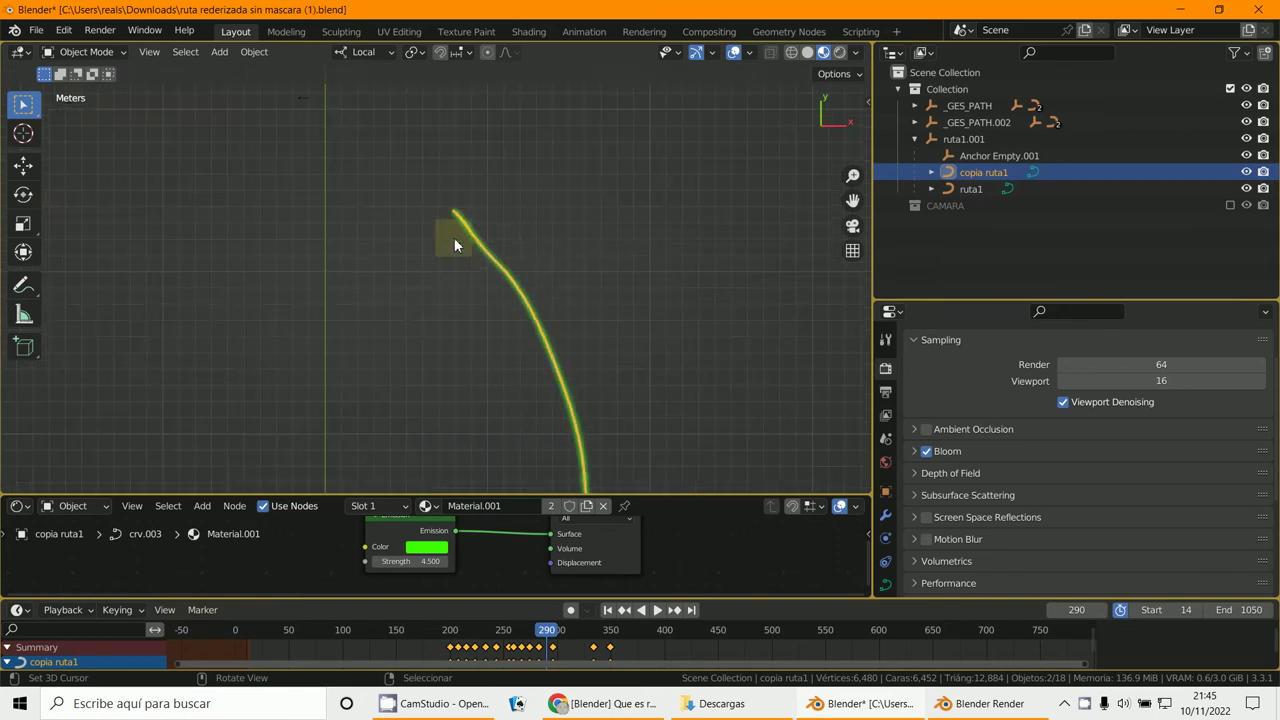
Enable the CAMARA collection in the view layer, make it visible, select Camera and look through the scene camera.
{"action": "left_click", "coordinate": [956, 204]}
{"action": "left_click", "coordinate": [1231, 206]}
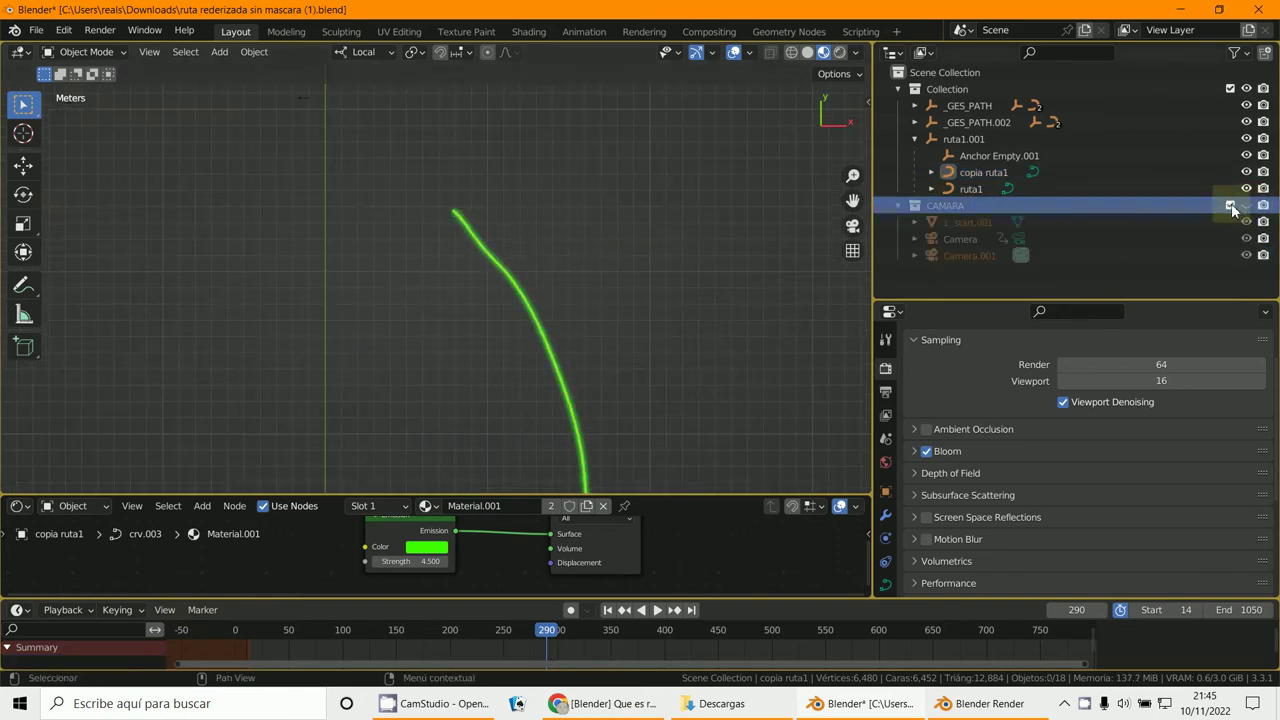
{"action": "left_click", "coordinate": [1246, 205]}
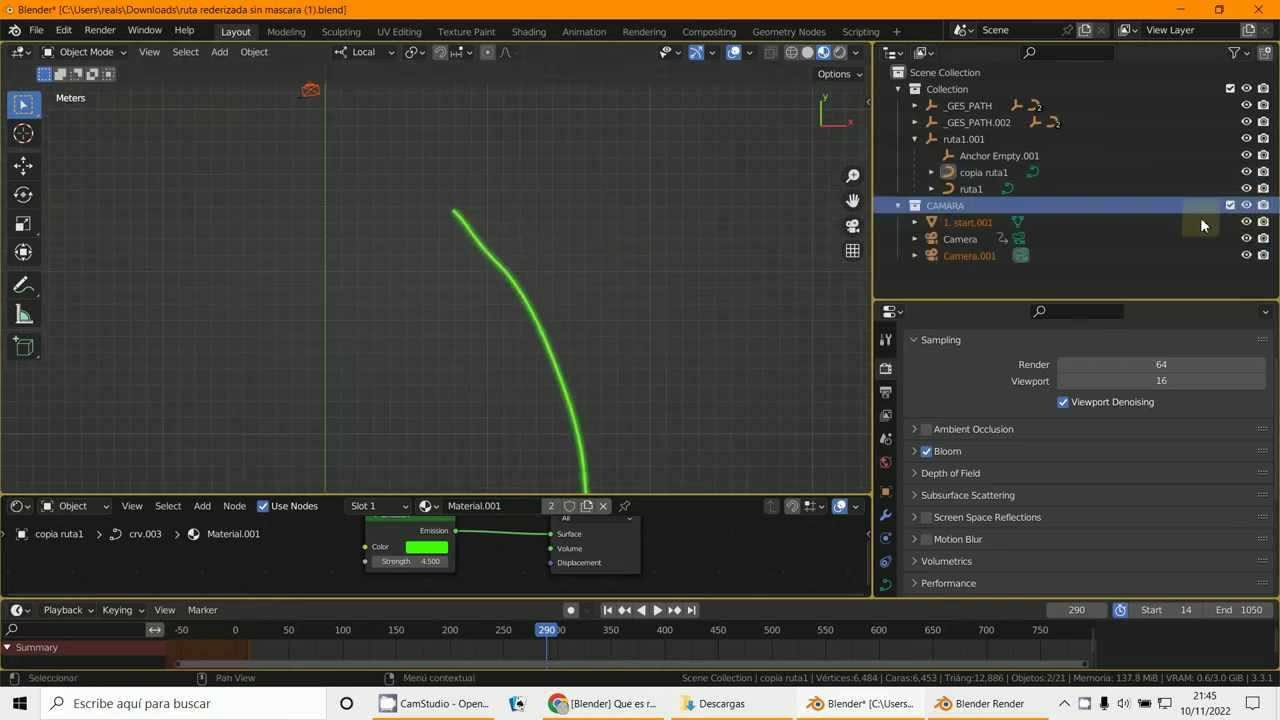
{"action": "left_click", "coordinate": [957, 240]}
{"action": "key", "text": "KP_0"}
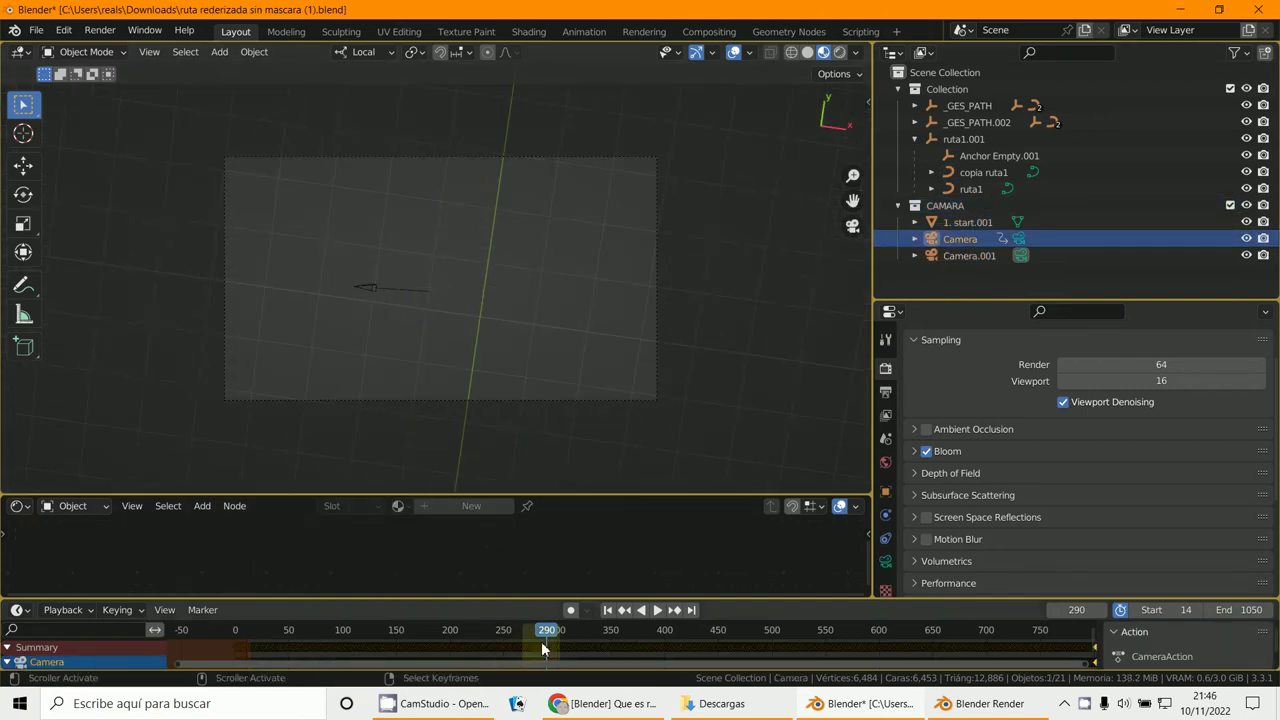
Play the animation, stop at frame 438 and inspect up close where the red and green tubes meet.
{"action": "key", "text": "space"}
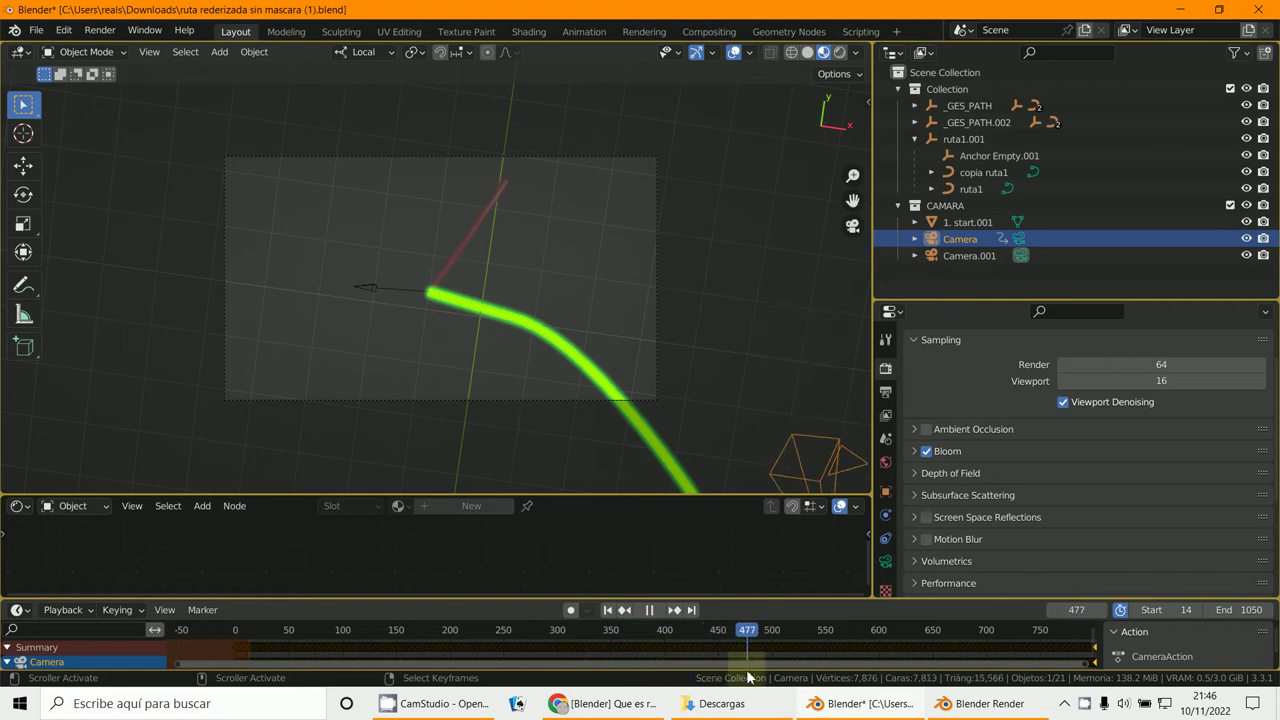
{"action": "key", "text": "space"}
{"action": "scroll", "coordinate": [620, 427], "scroll_direction": "up", "scroll_amount": 3}
{"action": "middle_click_drag", "start_coordinate": [620, 427], "coordinate": [477, 418]}
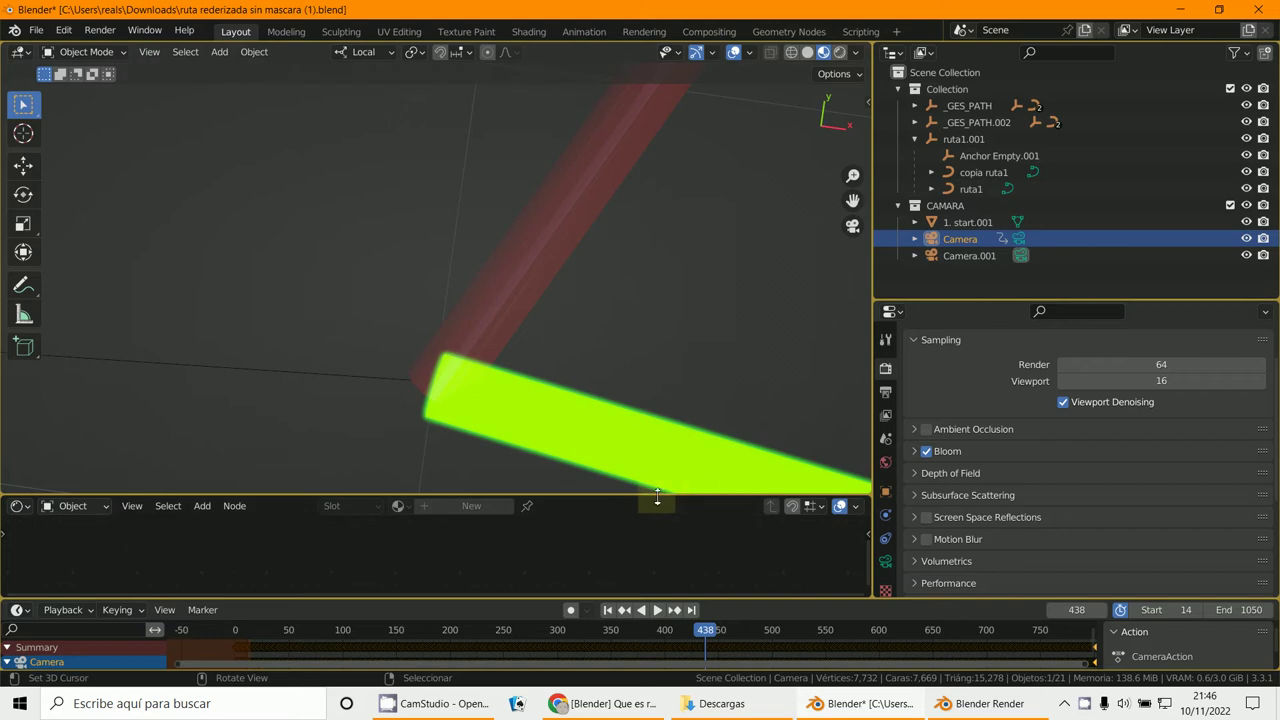
Enlarge the Shader Editor and compare the materials of copia ruta1 and ruta1.
{"action": "left_click_drag", "start_coordinate": [658, 496], "coordinate": [695, 314]}
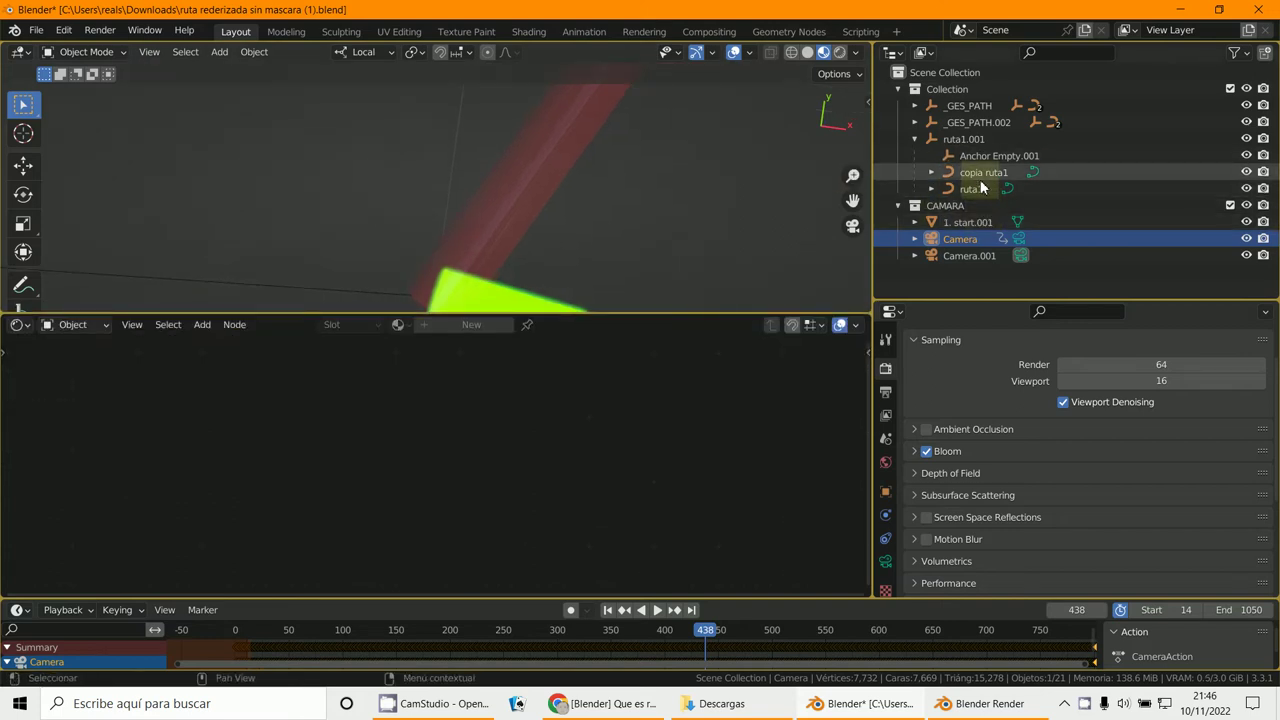
{"action": "left_click", "coordinate": [982, 176]}
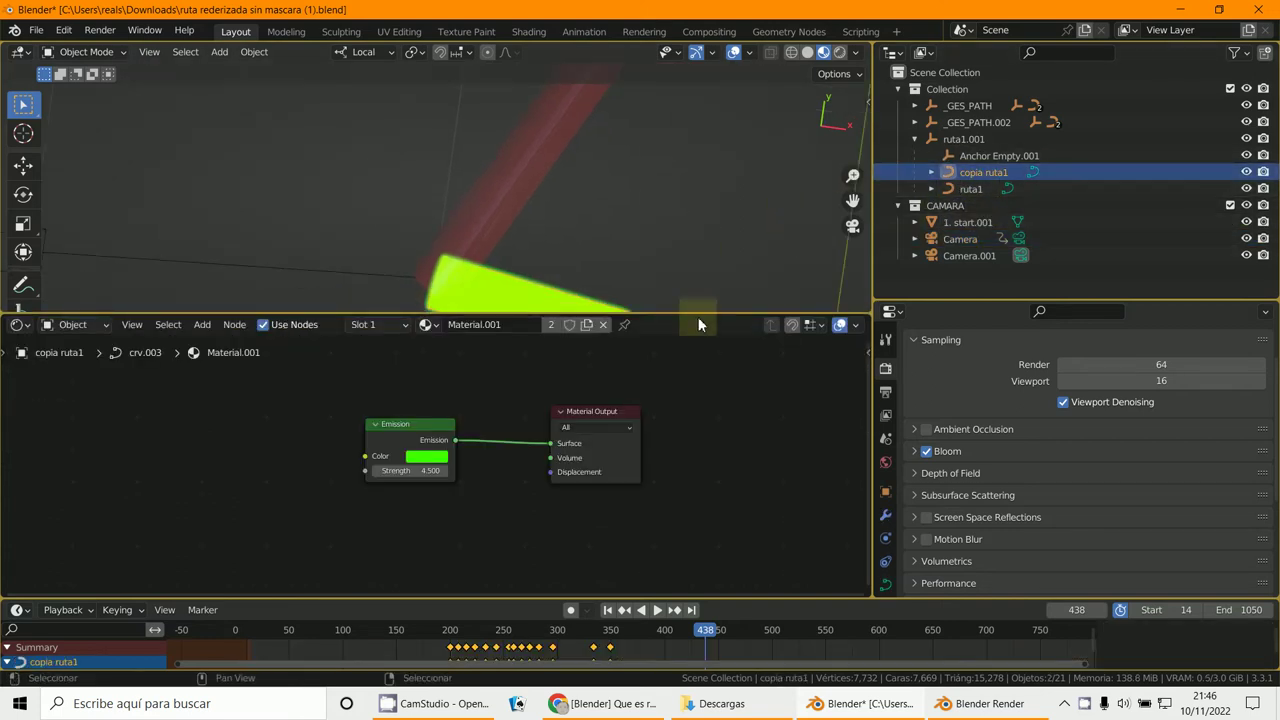
{"action": "left_click", "coordinate": [968, 188]}
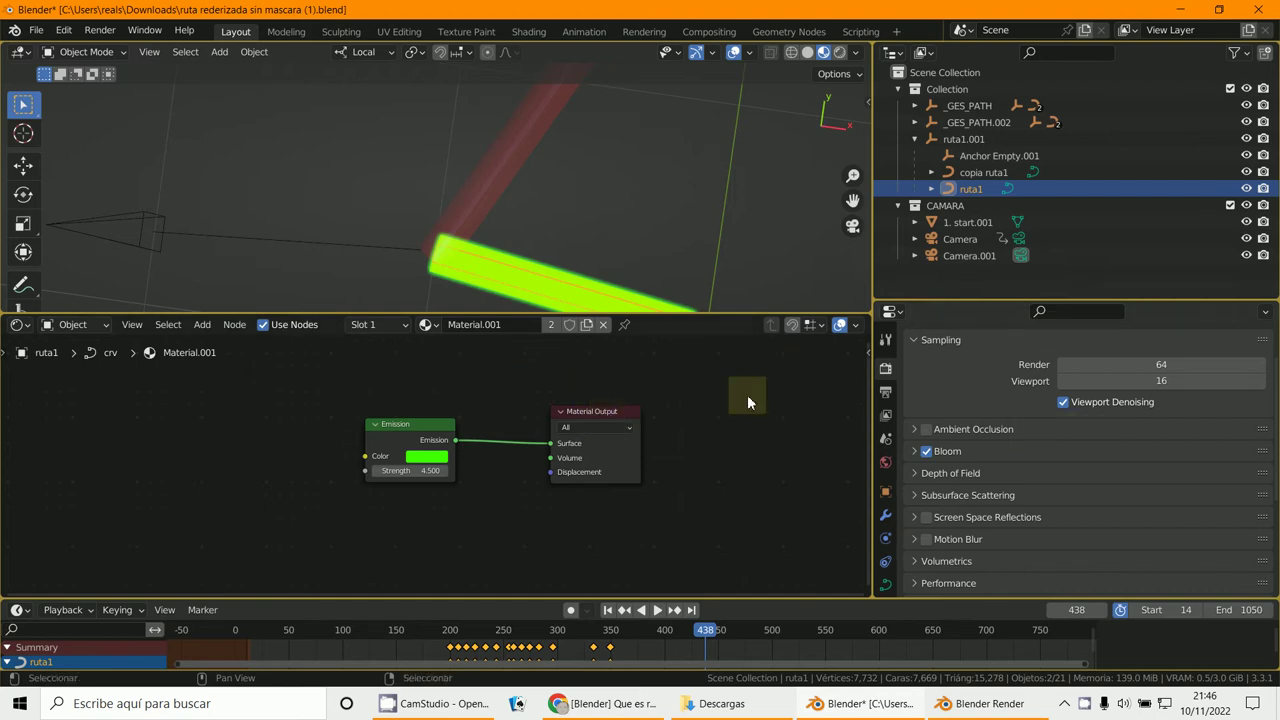
Unlink Material.001 from copia ruta1 and remove both of its material slots.
{"action": "left_click", "coordinate": [932, 172]}
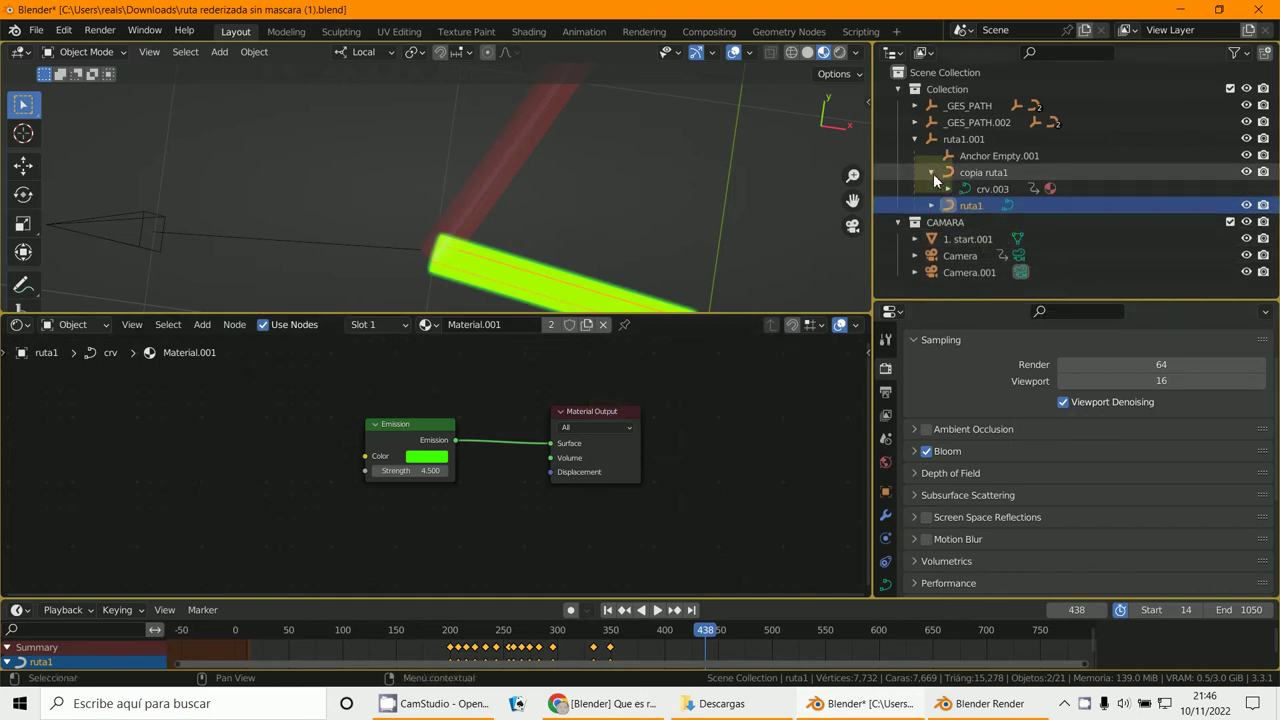
{"action": "left_click", "coordinate": [1050, 189]}
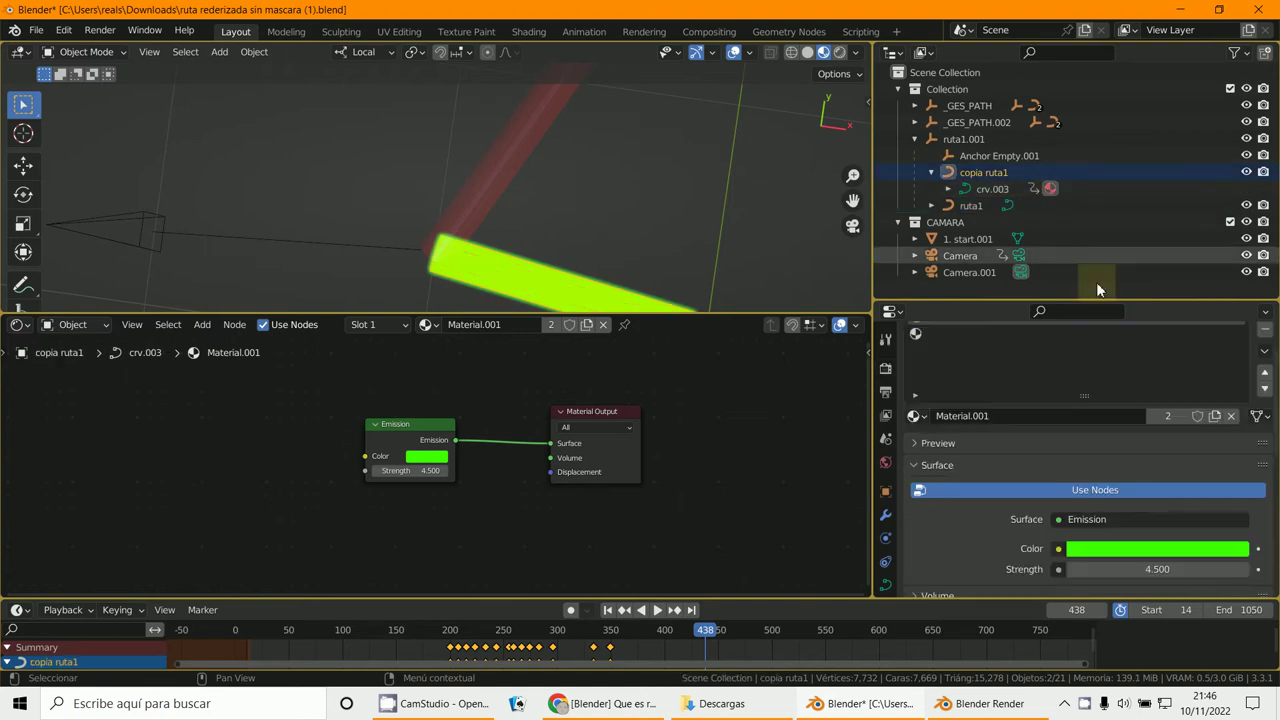
{"action": "scroll", "coordinate": [1223, 454], "scroll_direction": "up", "scroll_amount": 2}
{"action": "left_click", "coordinate": [1231, 470]}
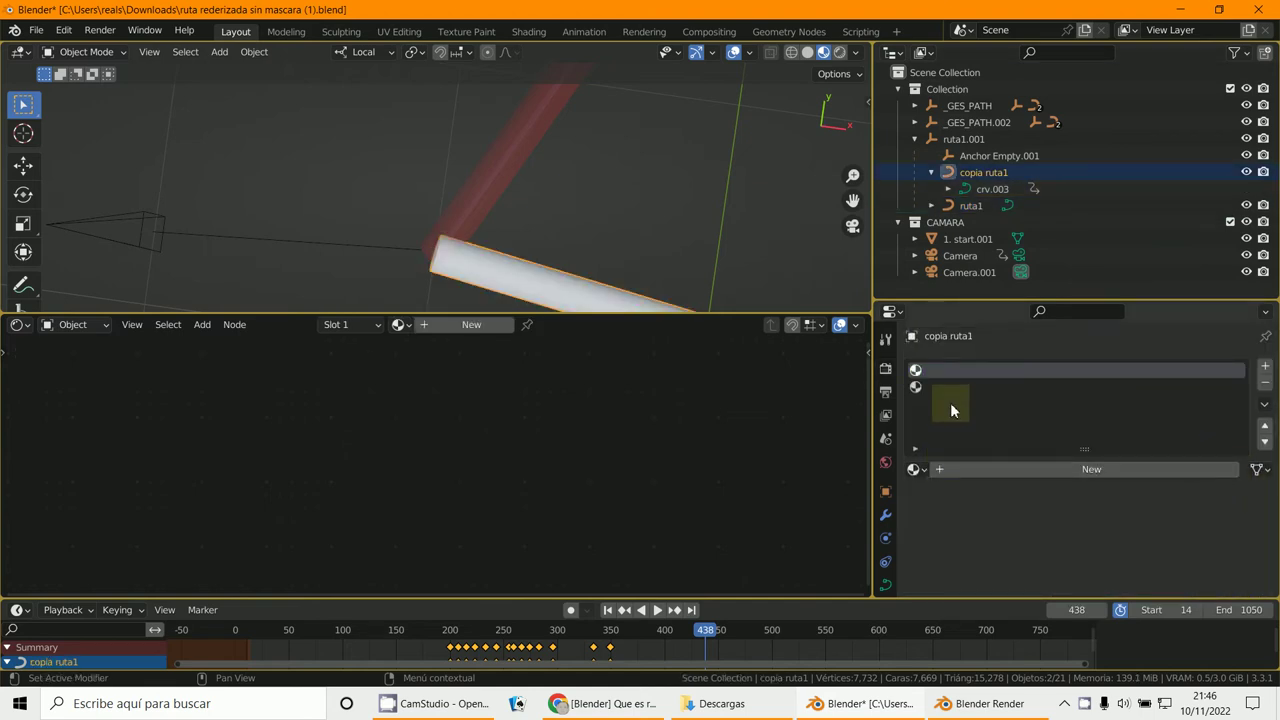
{"action": "left_click", "coordinate": [1265, 382]}
{"action": "left_click", "coordinate": [1265, 382]}
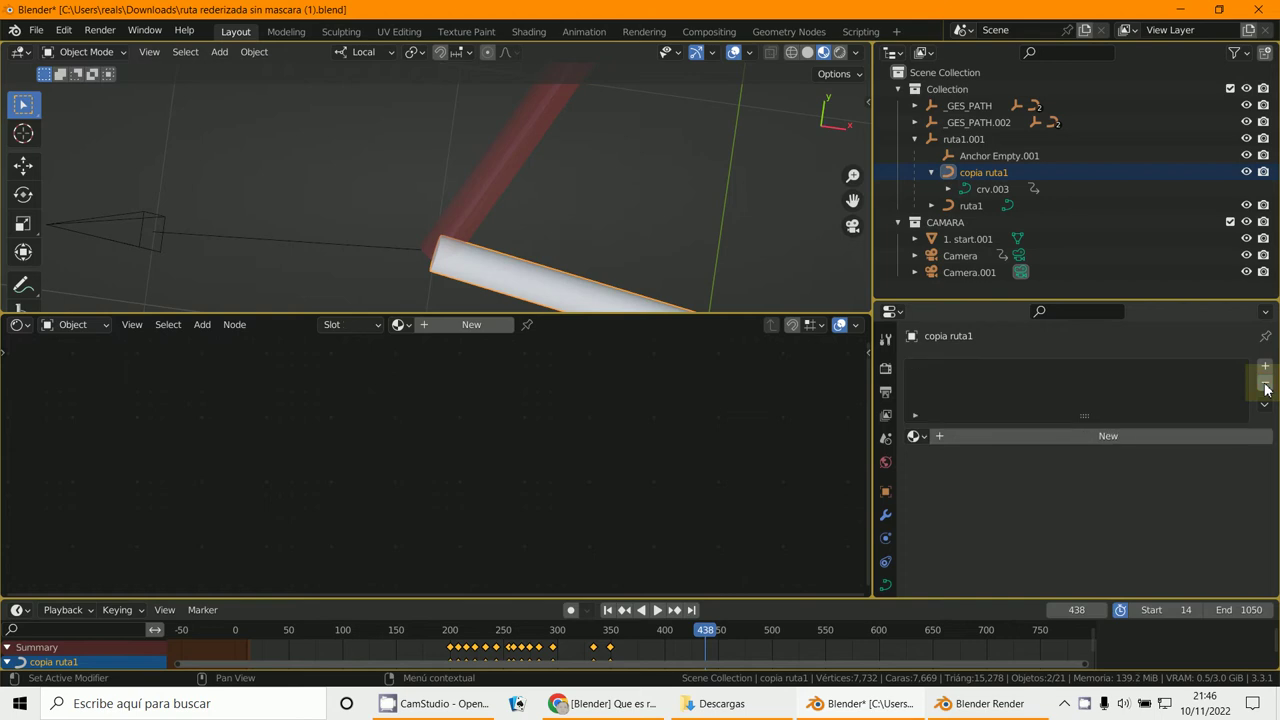
Select ruta1 and check that it still has Material.001 with its Emission node.
{"action": "left_click", "coordinate": [508, 276]}
{"action": "left_click", "coordinate": [970, 205]}
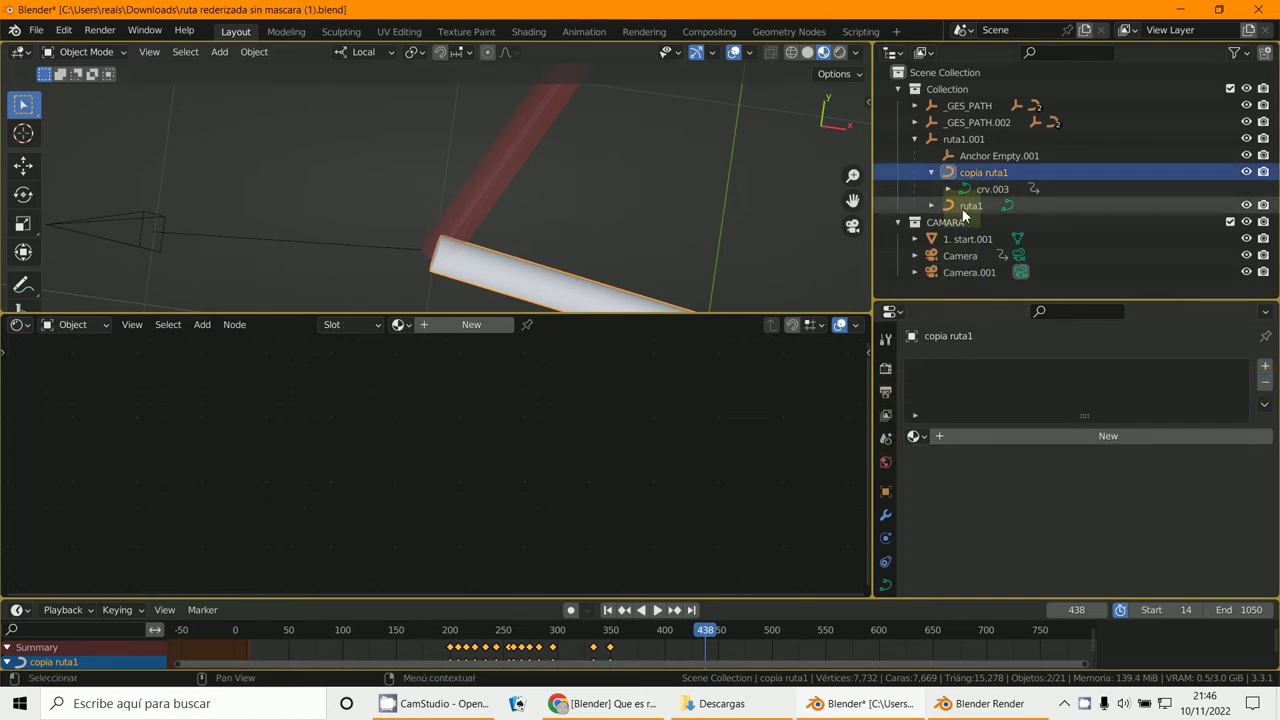
{"action": "scroll", "coordinate": [455, 429], "scroll_direction": "up", "scroll_amount": 3}
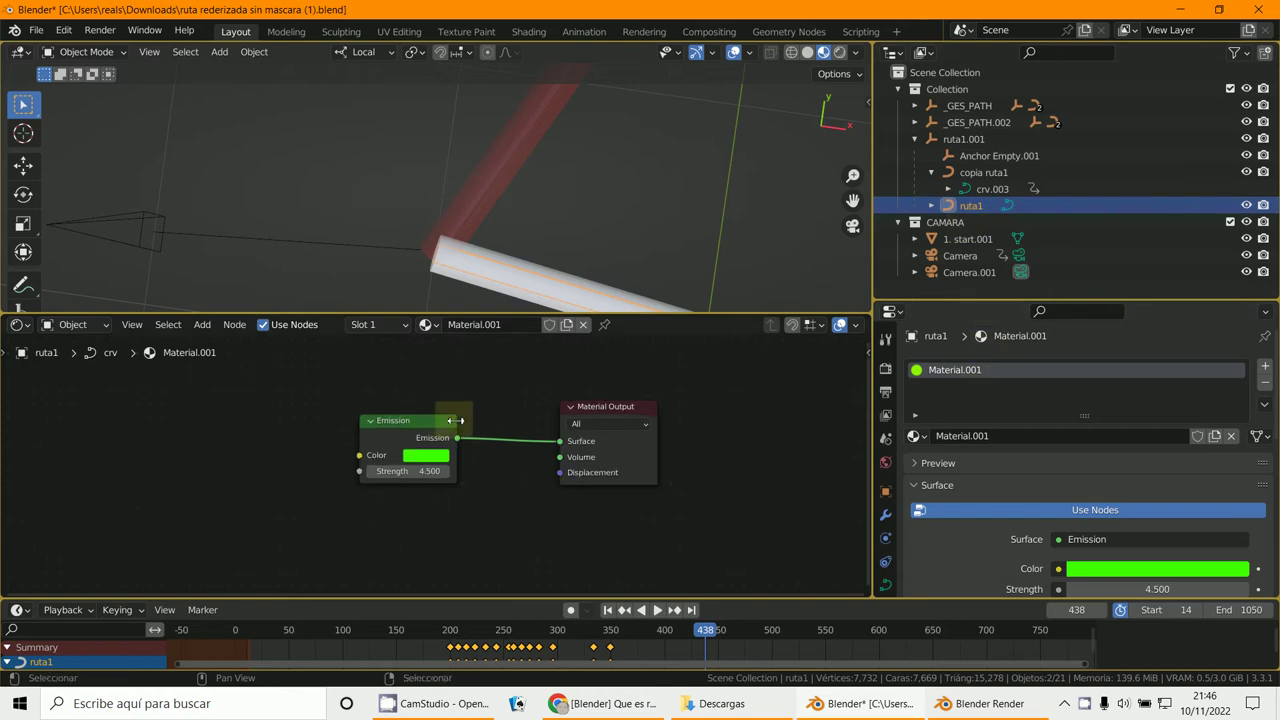
Create a new material for copia ruta1 and delete its default Principled BSDF node.
{"action": "left_click", "coordinate": [526, 279]}
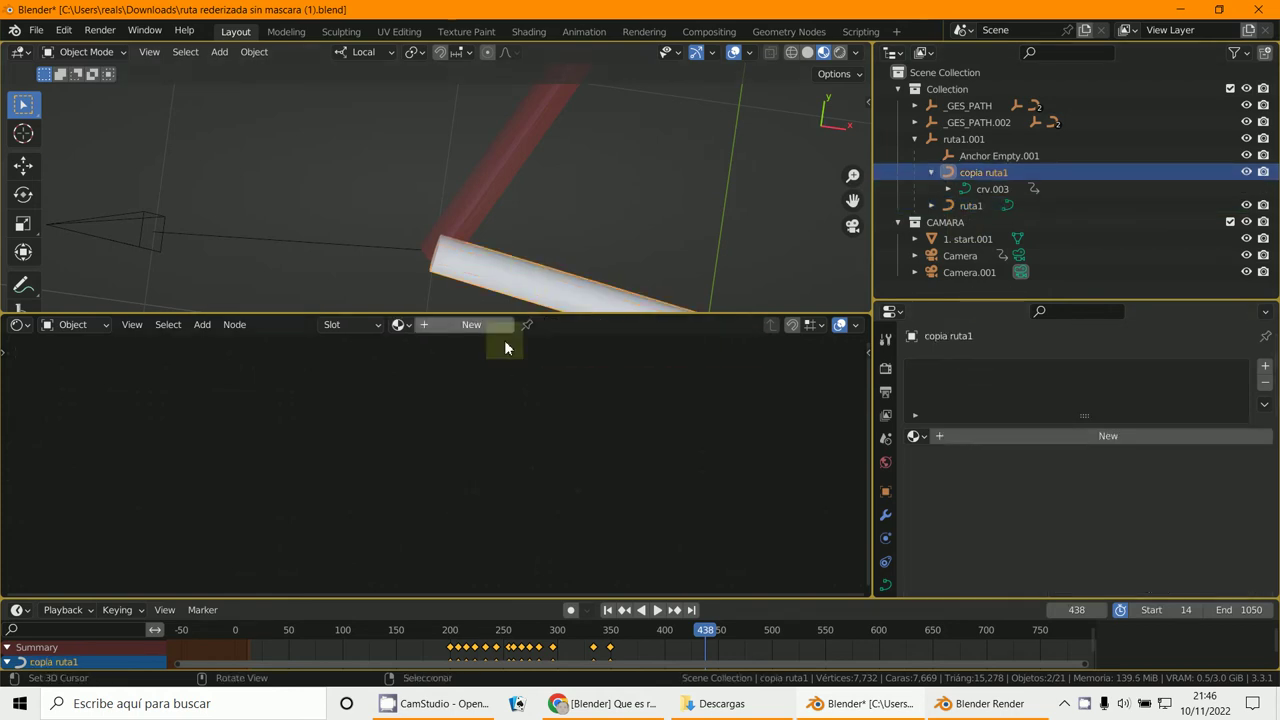
{"action": "left_click", "coordinate": [451, 330]}
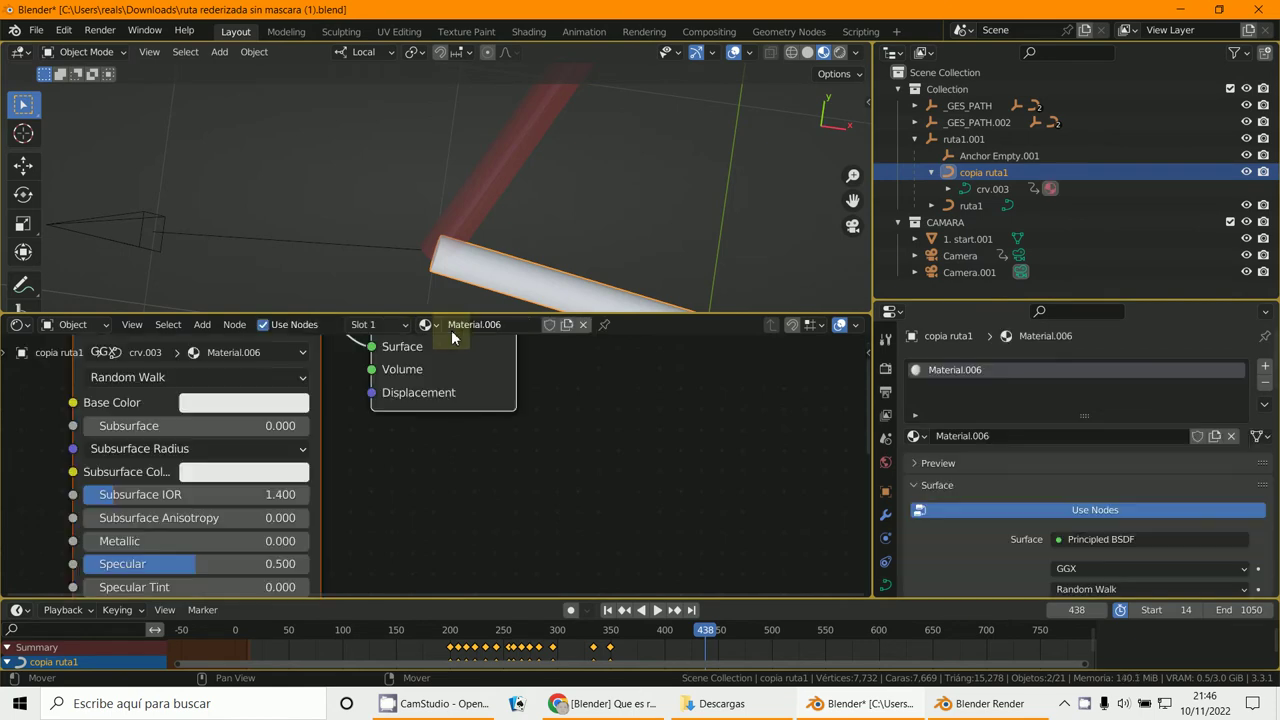
{"action": "key", "text": "Home"}
{"action": "left_click", "coordinate": [482, 452]}
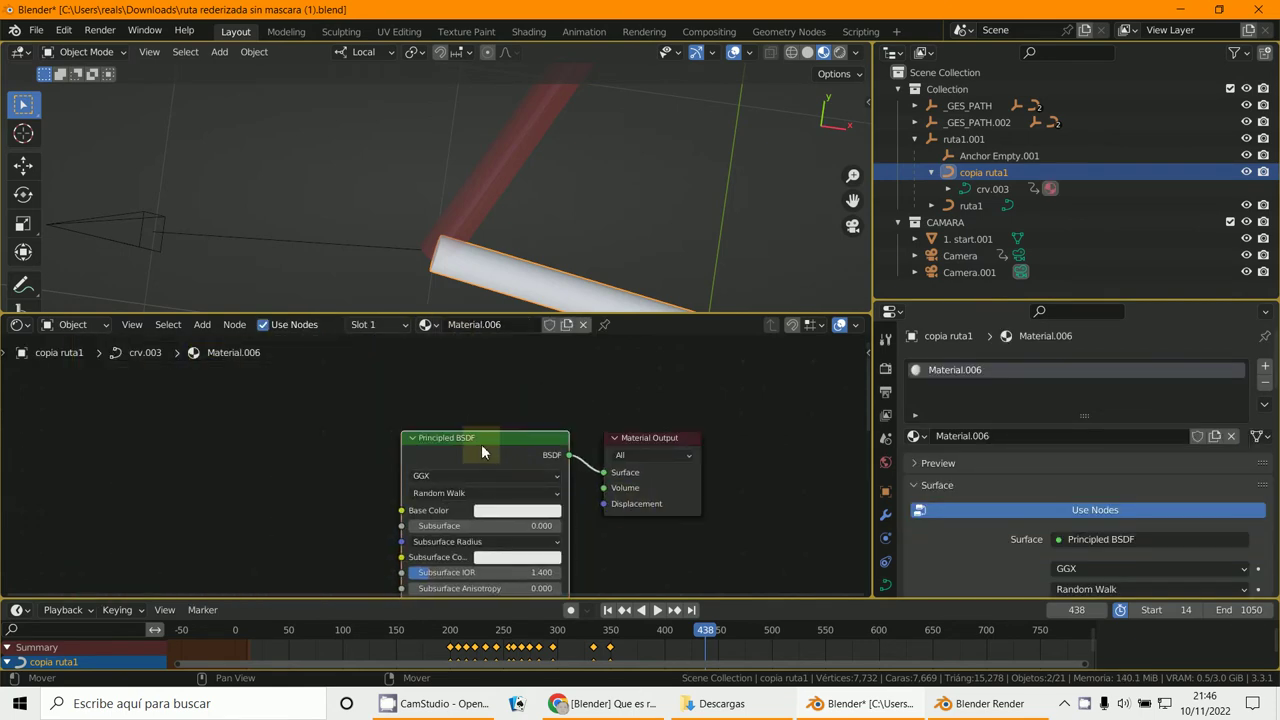
{"action": "key", "text": "x"}
Add an Emission shader node to copia ruta1's new material, placed before the Material Output node.
{"action": "left_click", "coordinate": [202, 324]}
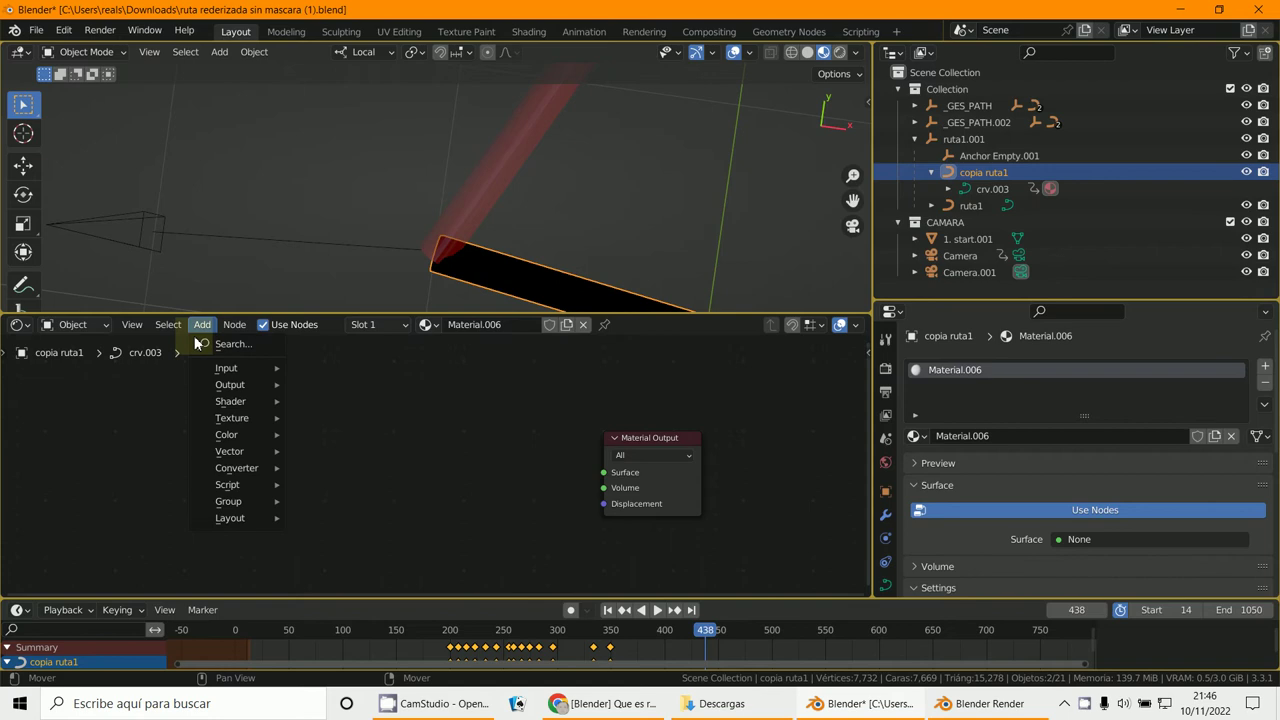
{"action": "mouse_move", "coordinate": [220, 401]}
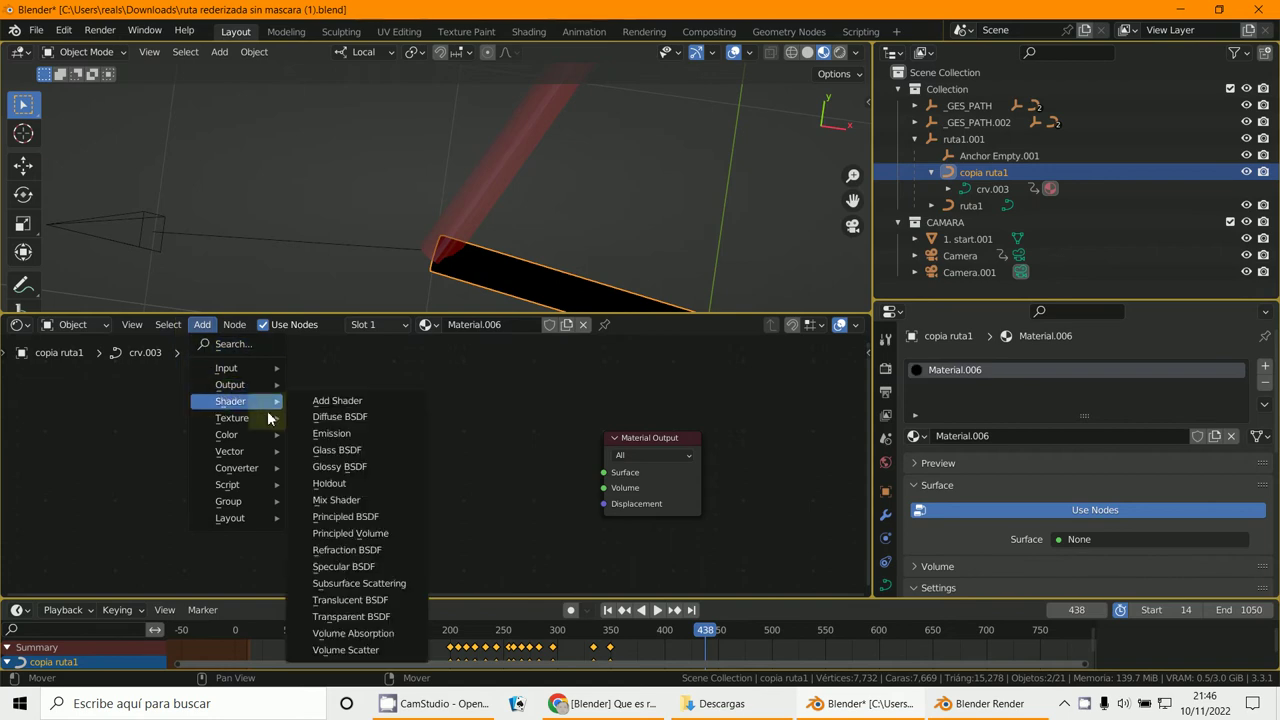
{"action": "left_click", "coordinate": [331, 433]}
{"action": "left_click", "coordinate": [382, 433]}
Add a Transparent BSDF node below the Emission node in copia ruta1's material.
{"action": "left_click", "coordinate": [203, 325]}
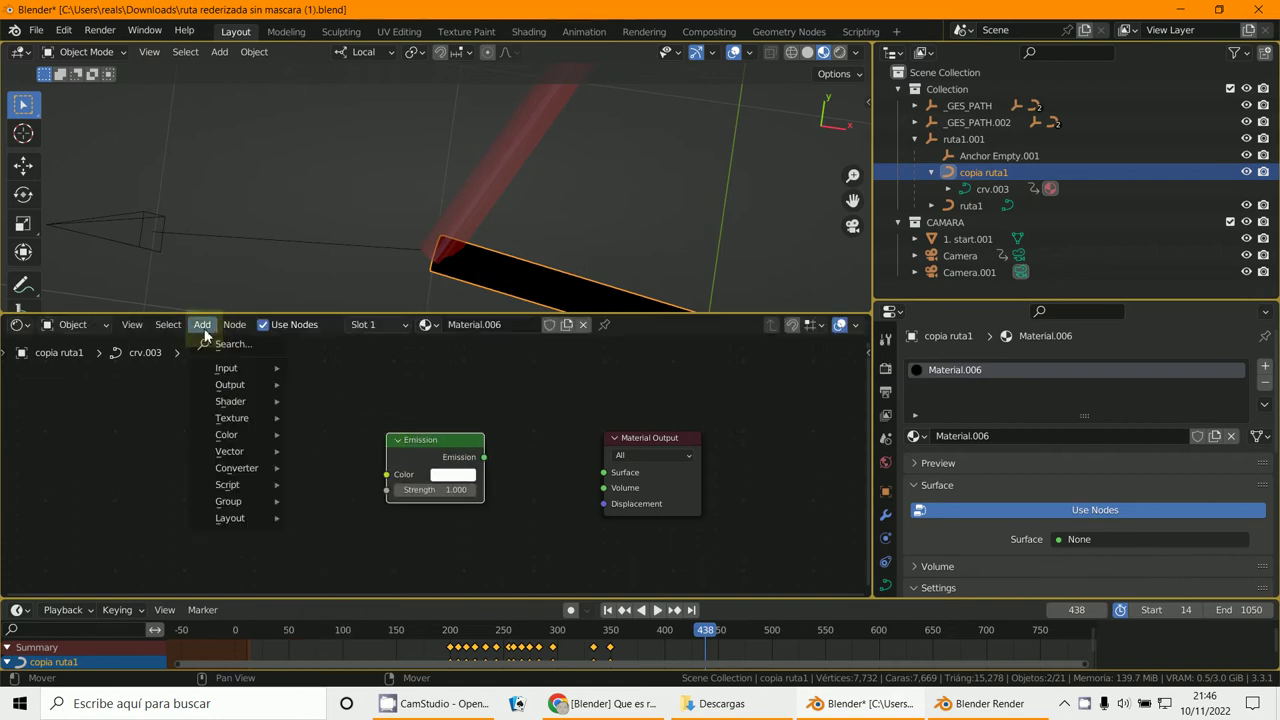
{"action": "mouse_move", "coordinate": [243, 403]}
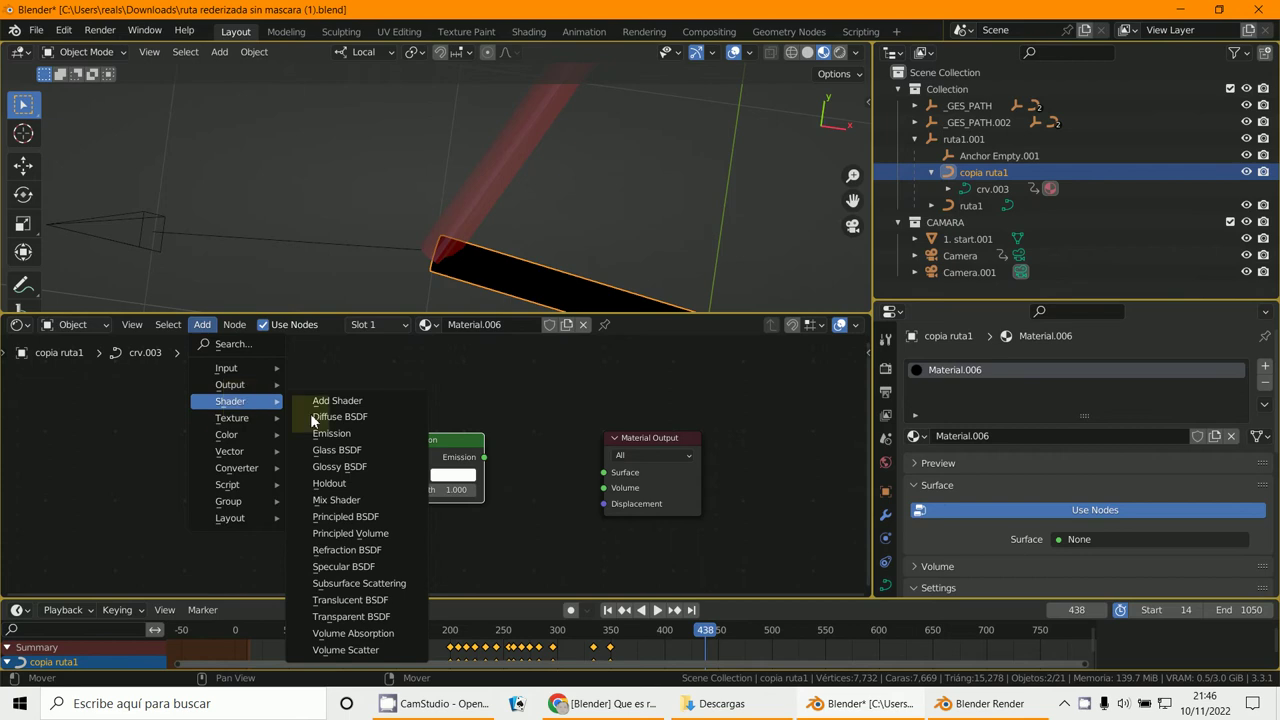
{"action": "left_click", "coordinate": [366, 618]}
{"action": "scroll", "coordinate": [520, 555], "scroll_direction": "up", "scroll_amount": 2}
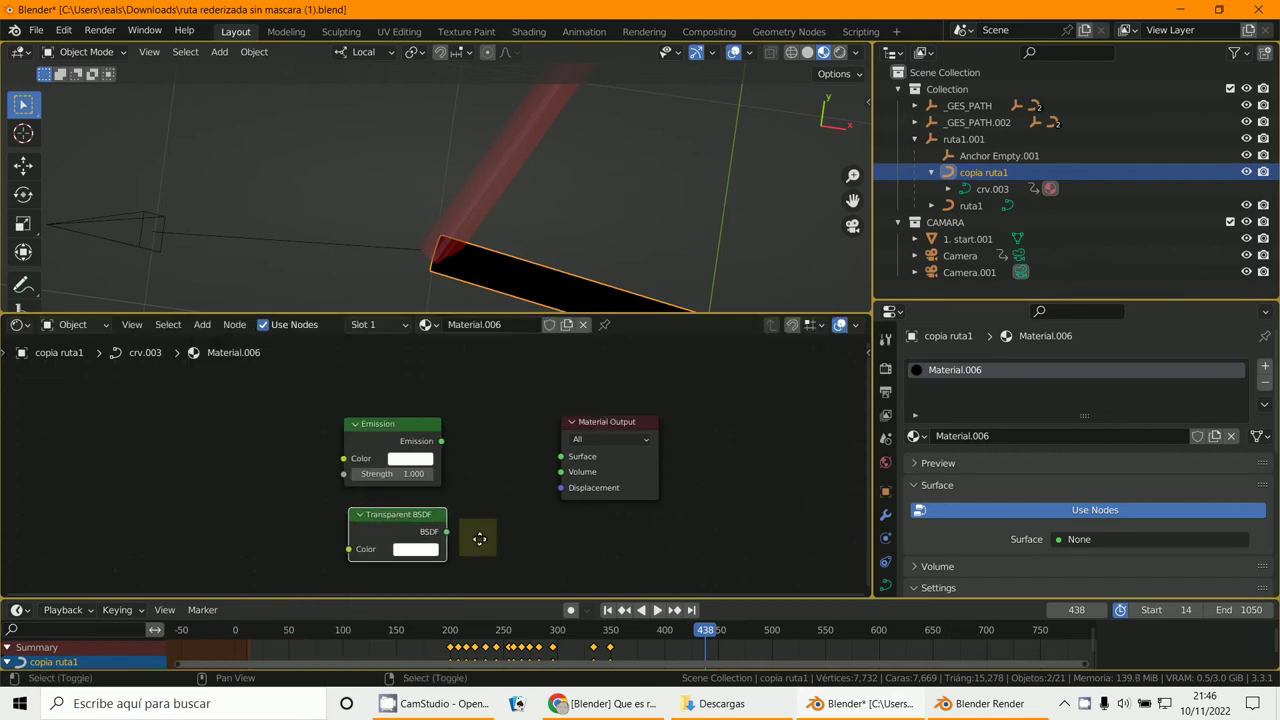
Set the Emission colour to bright green and align the Transparent BSDF node beneath it.
{"action": "left_click", "coordinate": [404, 459]}
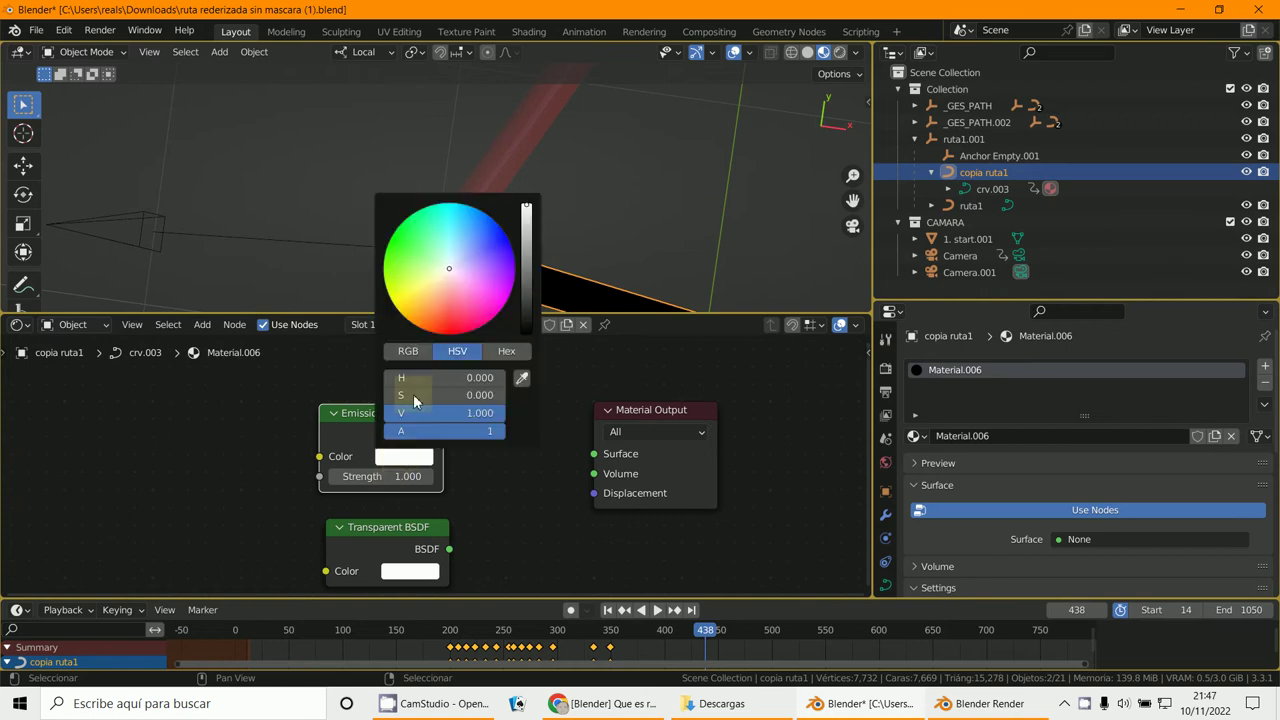
{"action": "left_click_drag", "start_coordinate": [420, 263], "coordinate": [368, 240]}
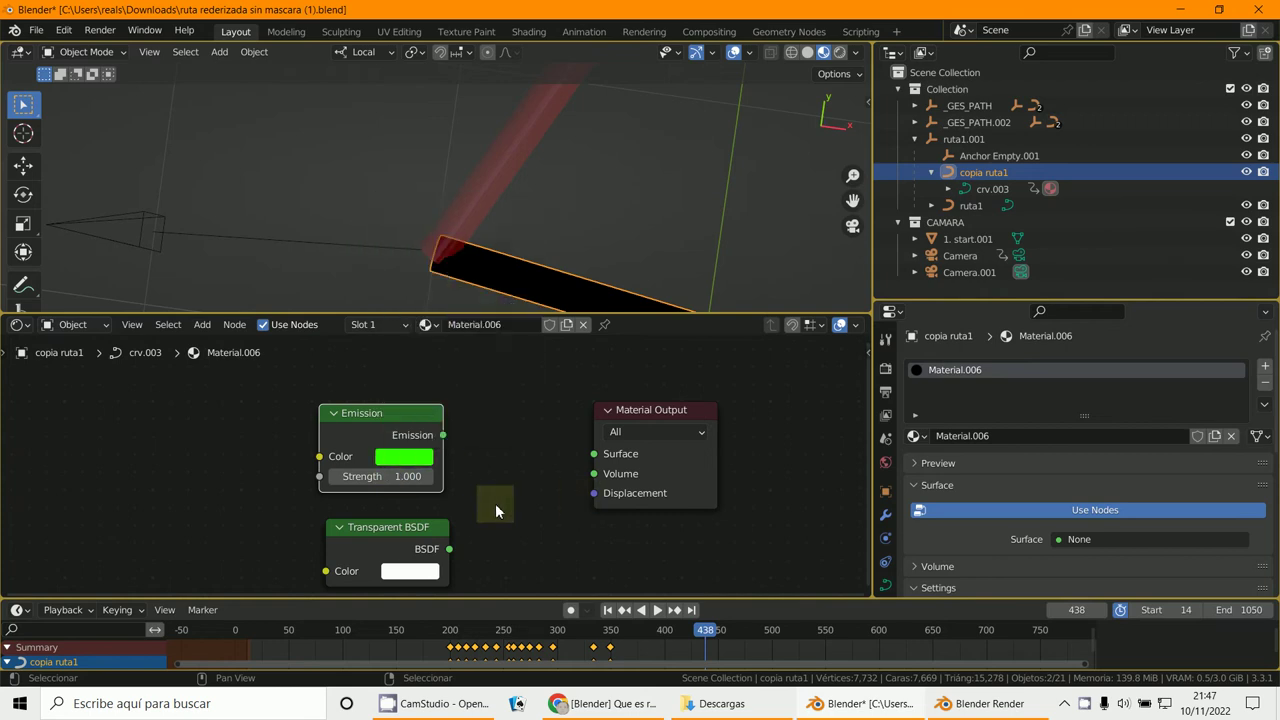
{"action": "left_click_drag", "start_coordinate": [400, 537], "coordinate": [390, 532]}
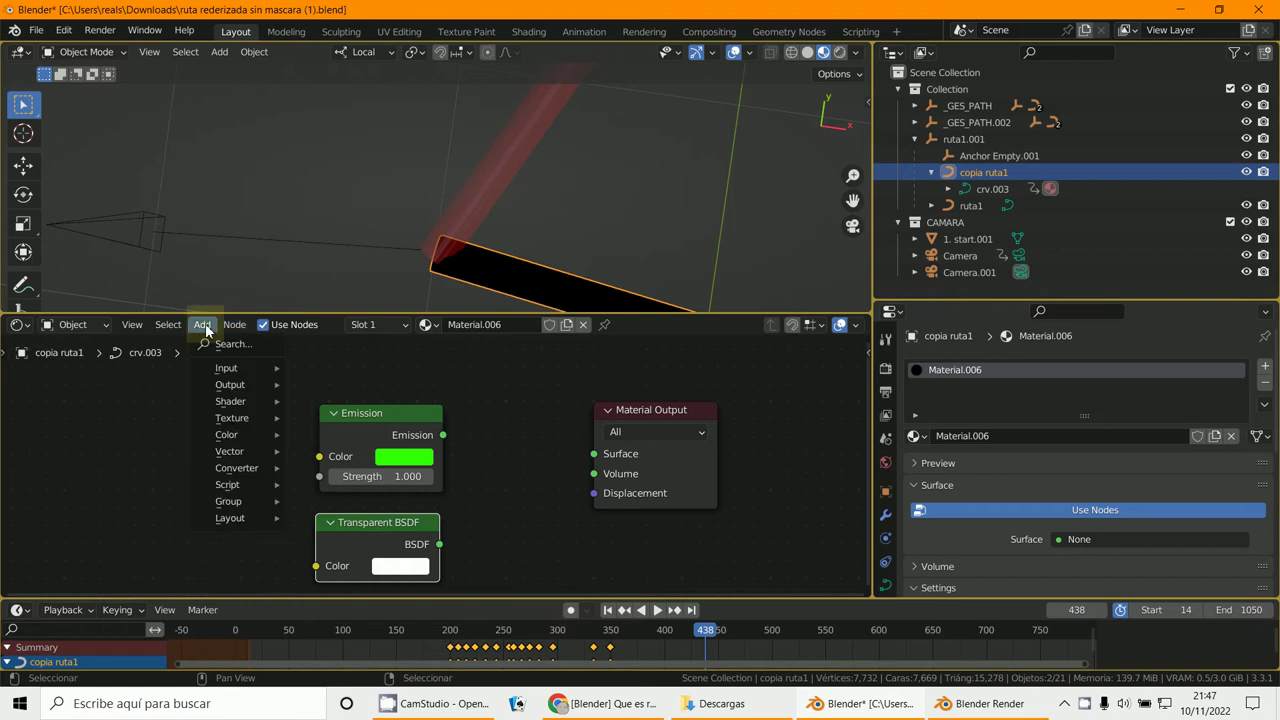
Add a Mix Shader node between the Emission node and the Material Output node.
{"action": "mouse_move", "coordinate": [259, 404]}
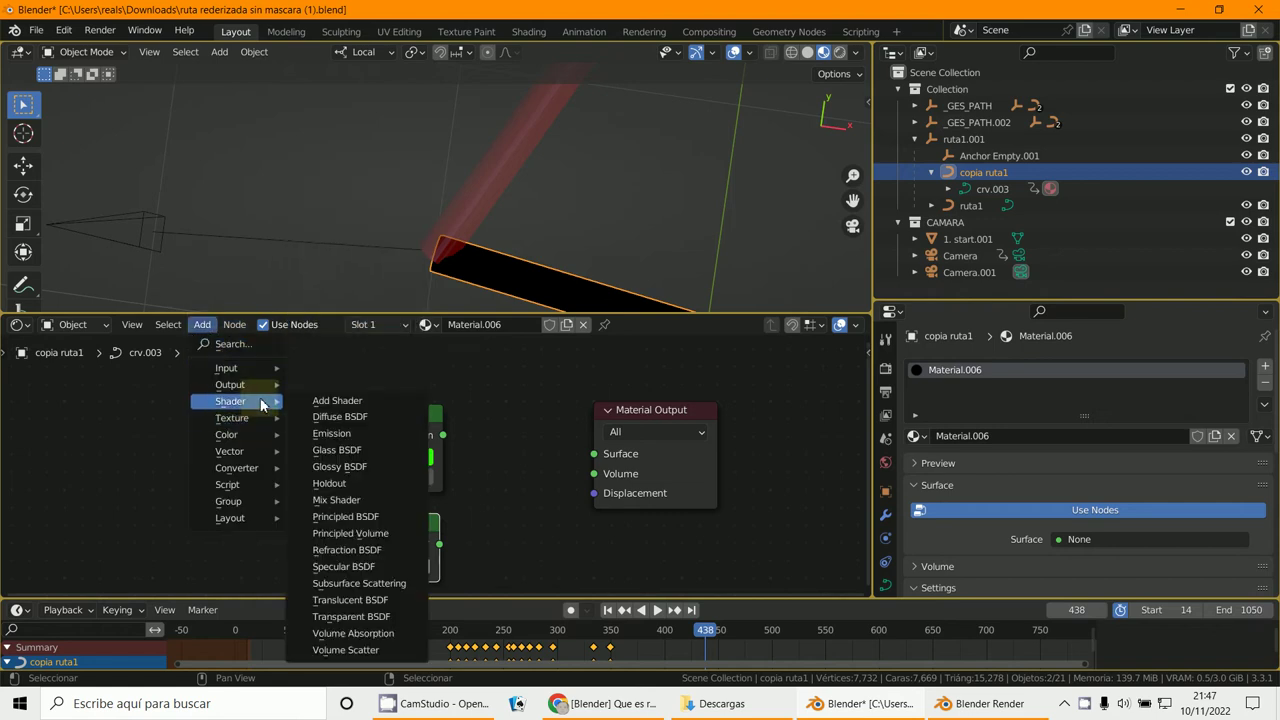
{"action": "left_click", "coordinate": [400, 500]}
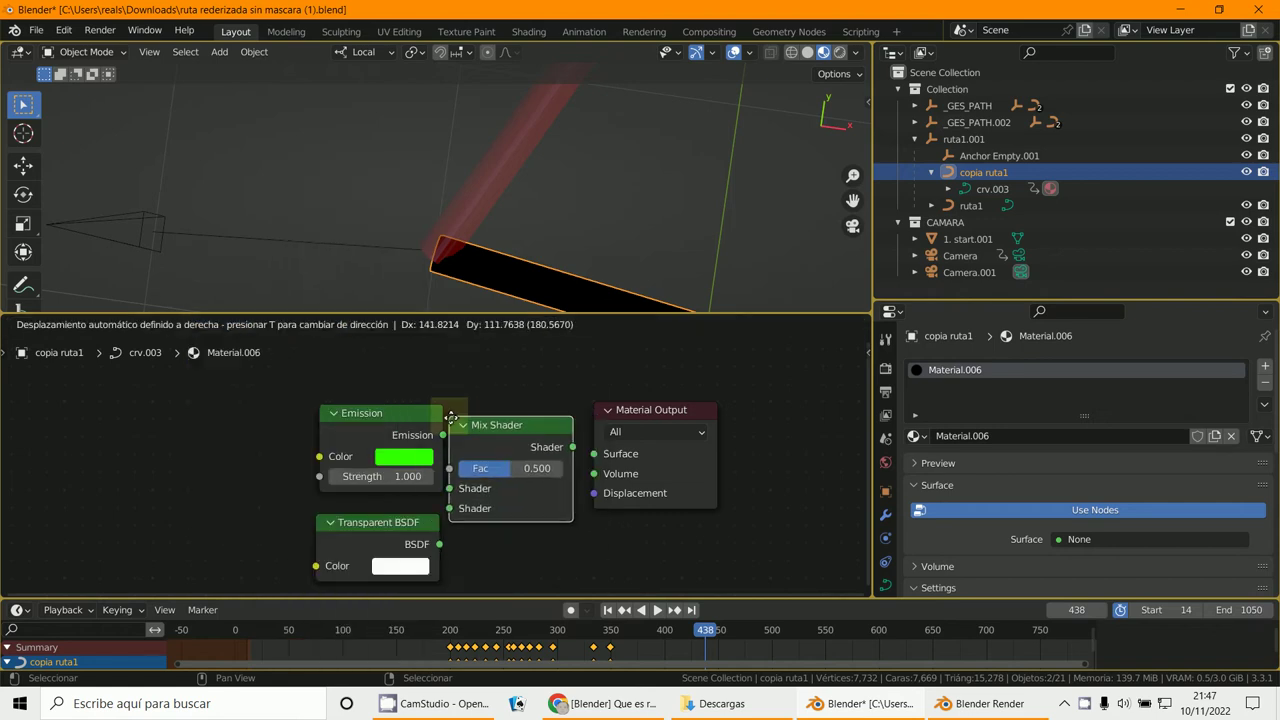
{"action": "left_click", "coordinate": [451, 416]}
{"action": "scroll", "coordinate": [430, 450], "scroll_direction": "up", "scroll_amount": 2}
{"action": "left_click", "coordinate": [730, 397]}
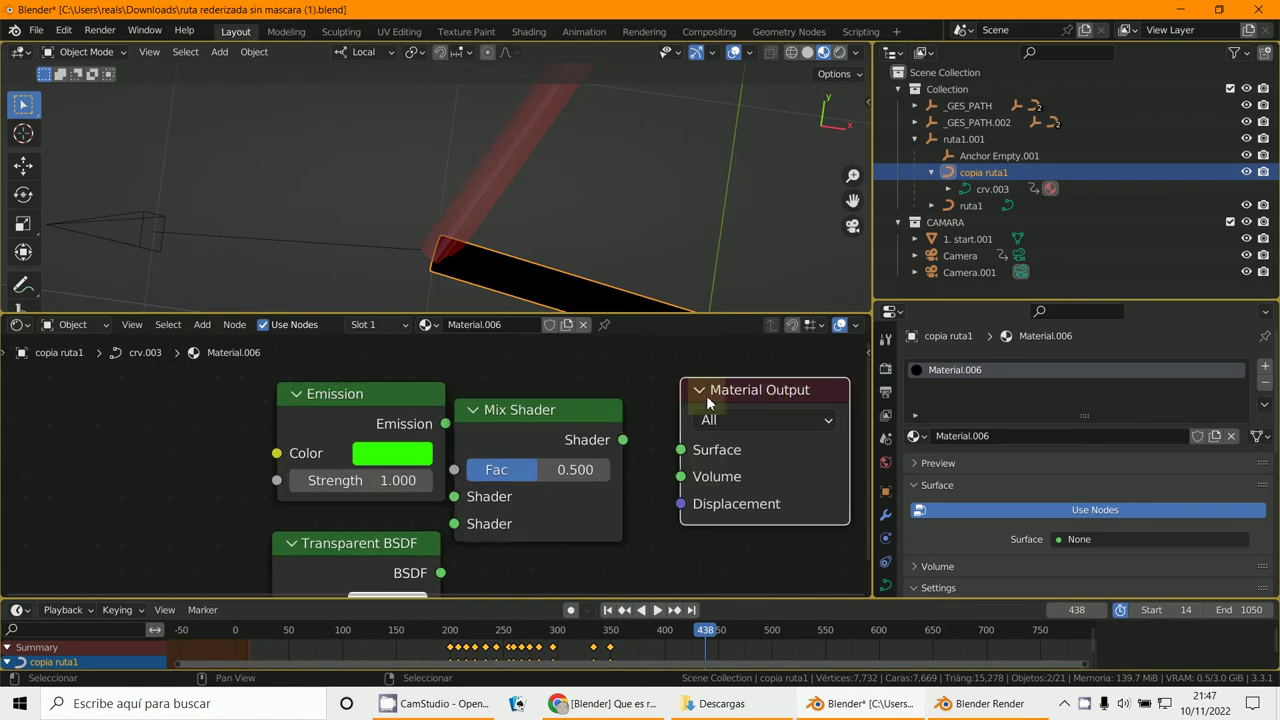
{"action": "left_click", "coordinate": [594, 411]}
Connect Transparent BSDF to the Mix Shader's first shader input, Emission to its second, and the Mix Shader to the output's Surface.
{"action": "left_click_drag", "start_coordinate": [620, 441], "coordinate": [682, 450]}
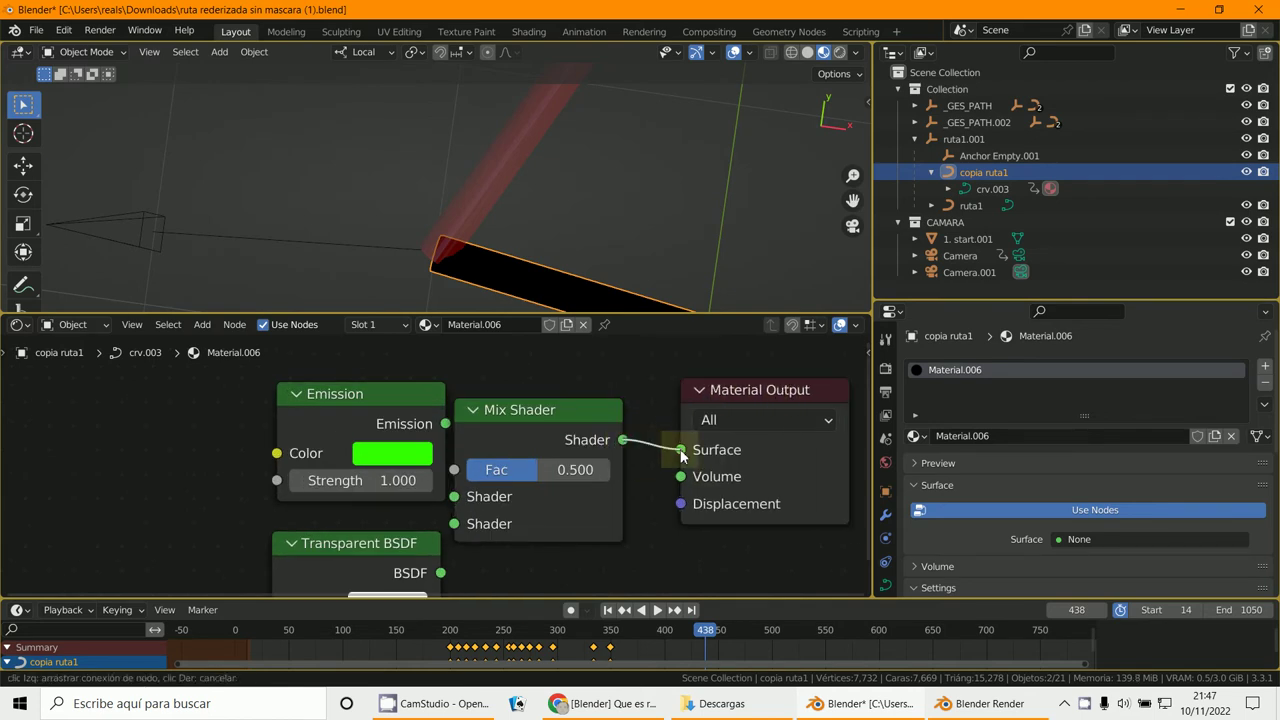
{"action": "left_click_drag", "start_coordinate": [390, 393], "coordinate": [302, 398]}
{"action": "left_click_drag", "start_coordinate": [385, 543], "coordinate": [276, 523]}
{"action": "left_click_drag", "start_coordinate": [359, 415], "coordinate": [456, 524]}
{"action": "left_click_drag", "start_coordinate": [330, 552], "coordinate": [454, 497]}
Try lowering the Mix Shader factor in stages to 0.067 to test the green tube's transparency.
{"action": "middle_click_drag", "start_coordinate": [530, 300], "coordinate": [502, 285]}
{"action": "scroll", "coordinate": [502, 285], "scroll_direction": "up", "scroll_amount": 6}
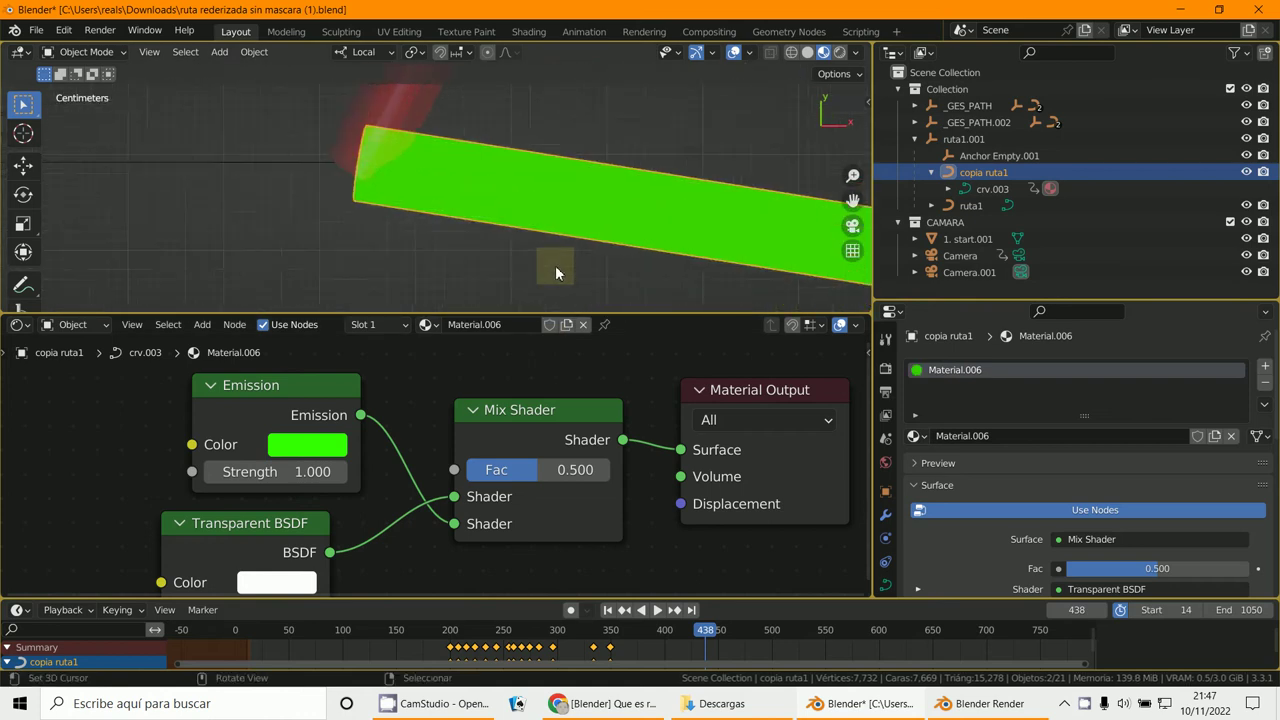
{"action": "left_click_drag", "start_coordinate": [528, 478], "coordinate": [502, 488]}
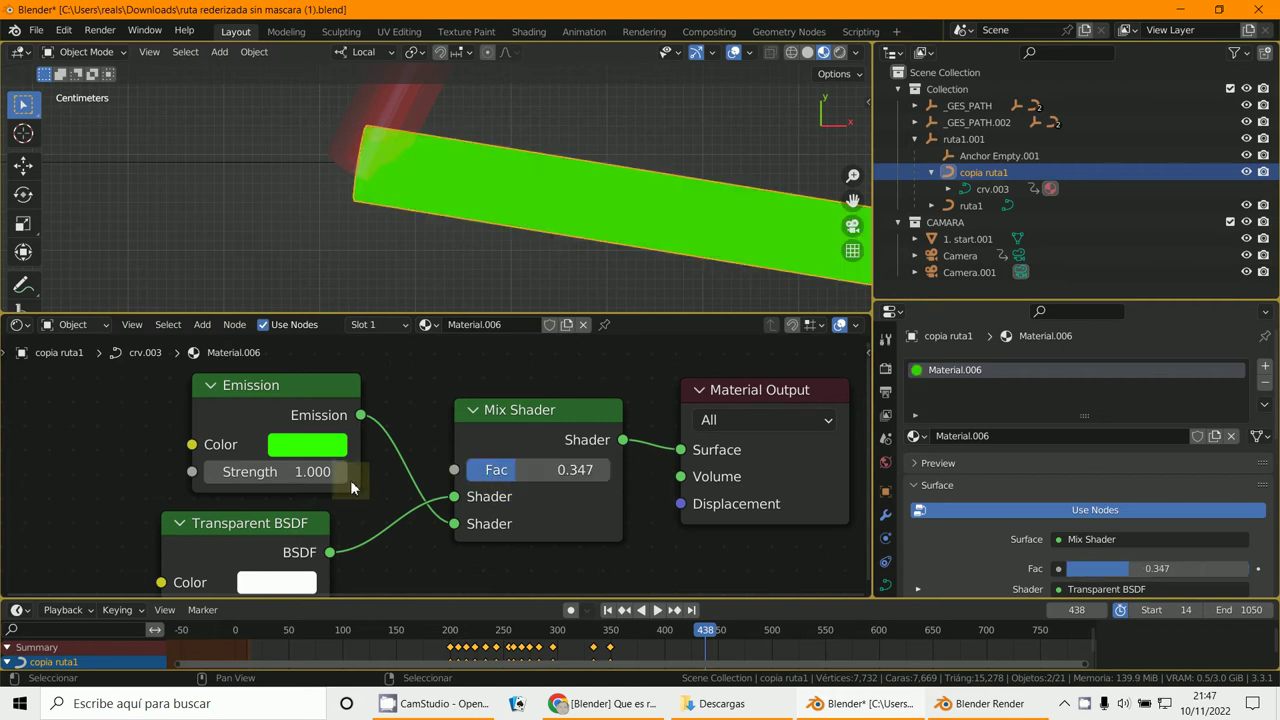
{"action": "scroll", "coordinate": [350, 480], "scroll_direction": "down", "scroll_amount": 2}
{"action": "middle_click_drag", "start_coordinate": [406, 409], "coordinate": [390, 452]}
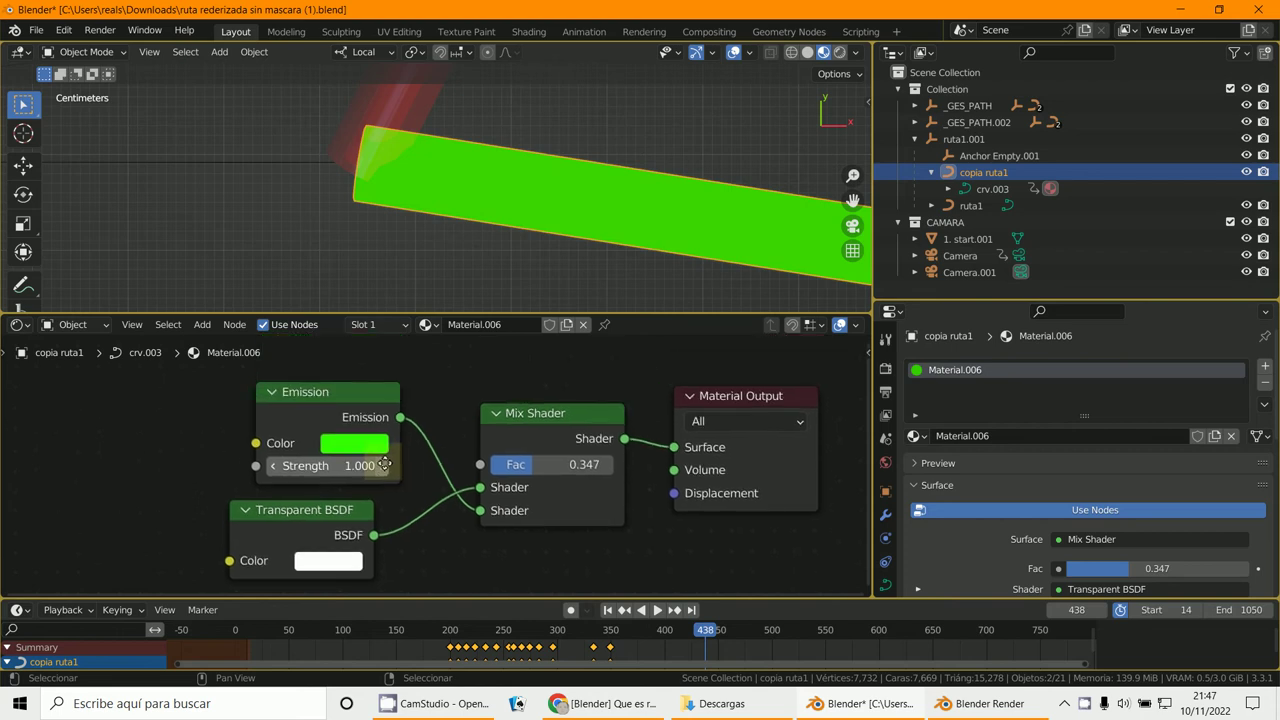
{"action": "scroll", "coordinate": [435, 461], "scroll_direction": "up", "scroll_amount": 2}
{"action": "middle_click_drag", "start_coordinate": [482, 465], "coordinate": [394, 514]}
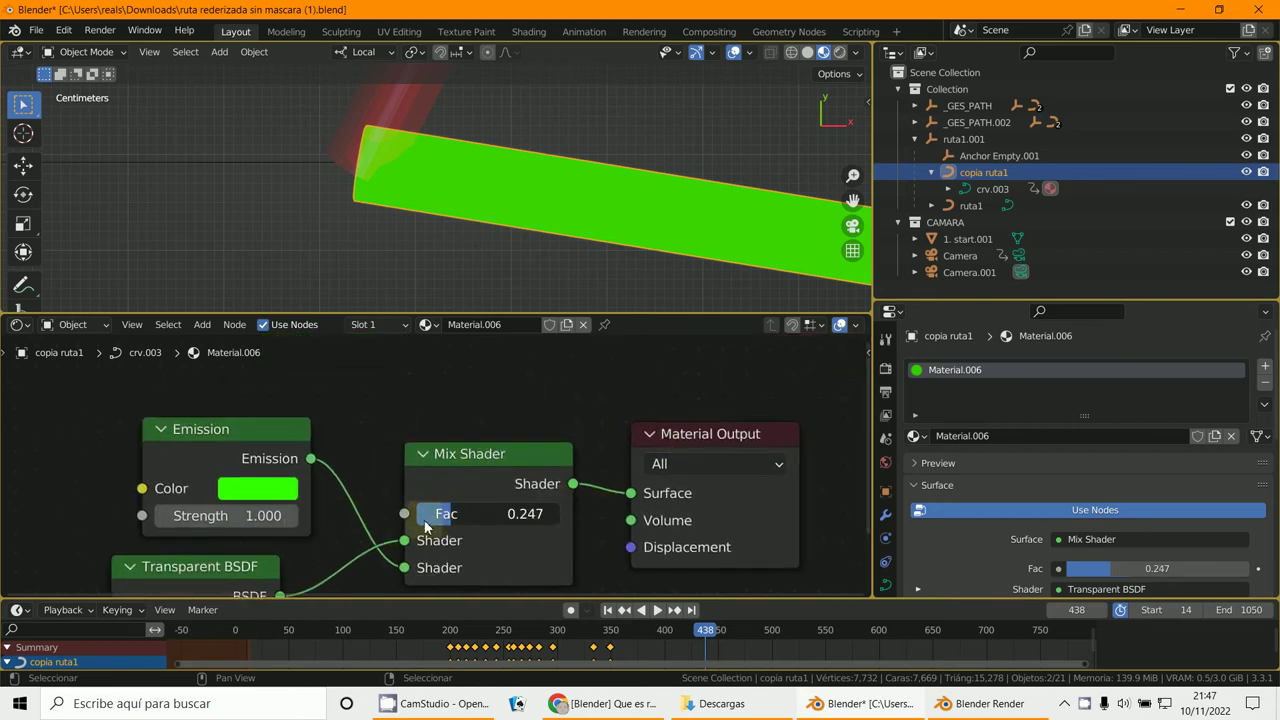
{"action": "mouse_move", "coordinate": [420, 515]}
{"action": "left_mouse_down"}
{"action": "mouse_move", "coordinate": [388, 520]}
{"action": "mouse_move", "coordinate": [426, 511]}
{"action": "left_mouse_up"}
{"action": "scroll", "coordinate": [426, 511], "scroll_direction": "down", "scroll_amount": 2}
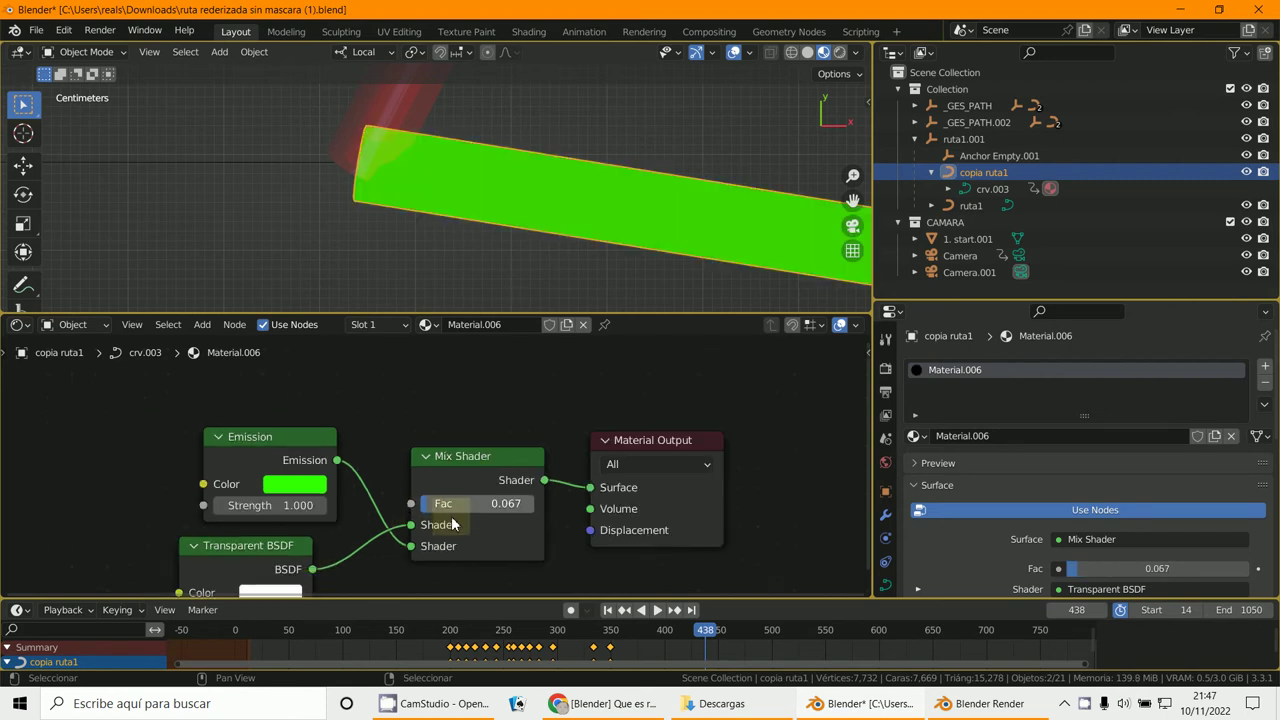
{"action": "scroll", "coordinate": [496, 488], "scroll_direction": "up", "scroll_amount": 3}
Raise the Emission strength to 3.100 and set the Mix Shader factor to 0.000.
{"action": "mouse_move", "coordinate": [317, 402]}
{"action": "left_mouse_down"}
{"action": "mouse_move", "coordinate": [197, 404]}
{"action": "mouse_move", "coordinate": [299, 405]}
{"action": "left_mouse_up"}
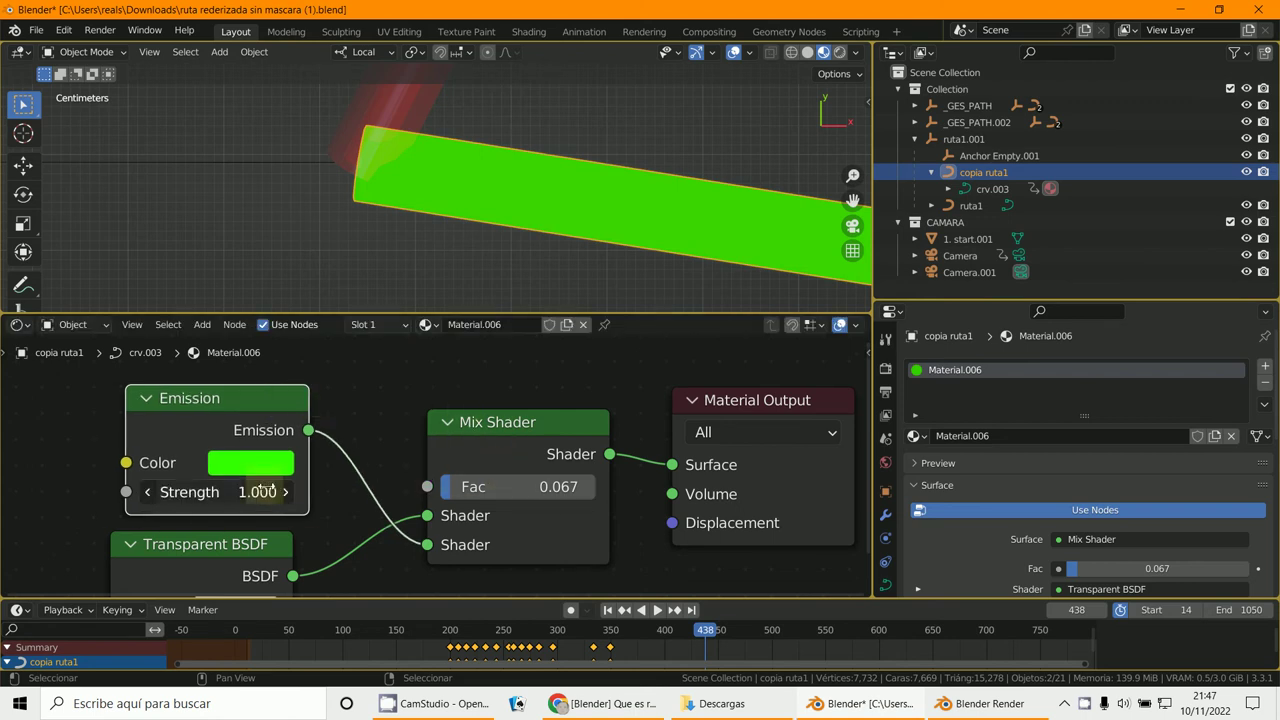
{"action": "left_click_drag", "start_coordinate": [272, 491], "coordinate": [290, 491]}
{"action": "left_click_drag", "start_coordinate": [458, 487], "coordinate": [523, 500]}
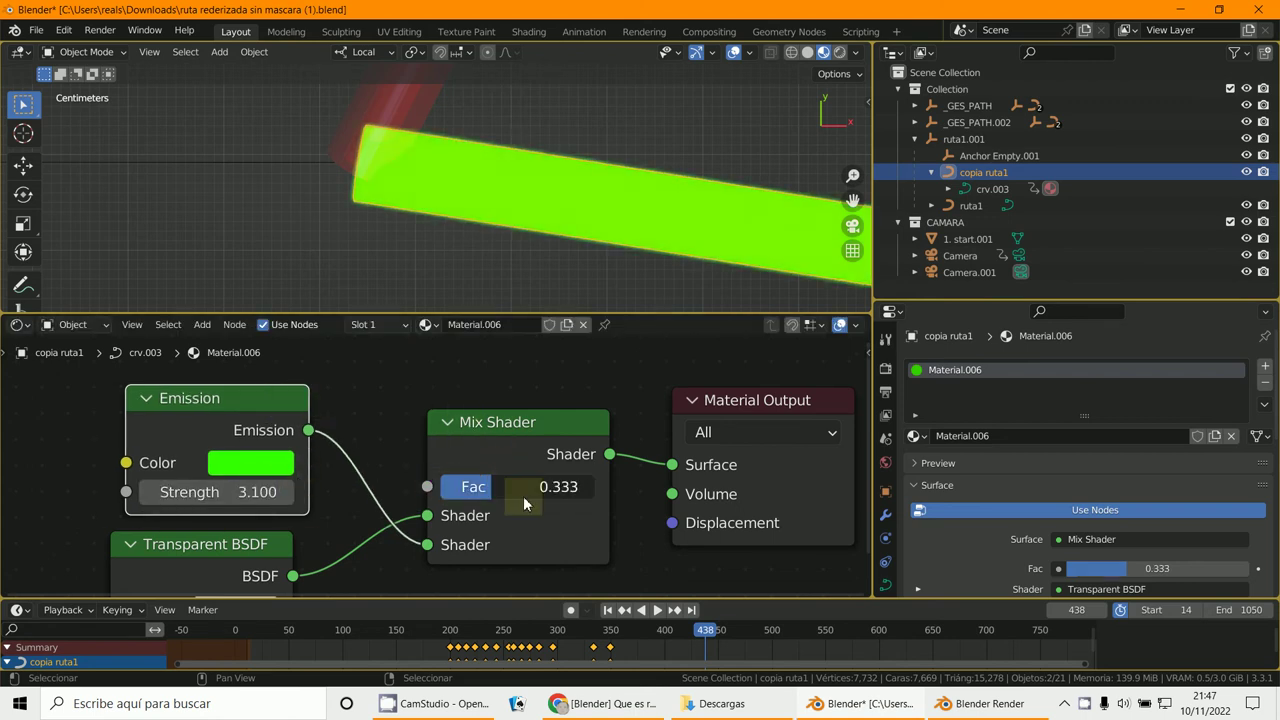
{"action": "left_click_drag", "start_coordinate": [609, 510], "coordinate": [440, 489]}
{"action": "middle_click_drag", "start_coordinate": [471, 285], "coordinate": [512, 250]}
{"action": "scroll", "coordinate": [1019, 507], "scroll_direction": "down", "scroll_amount": 1}
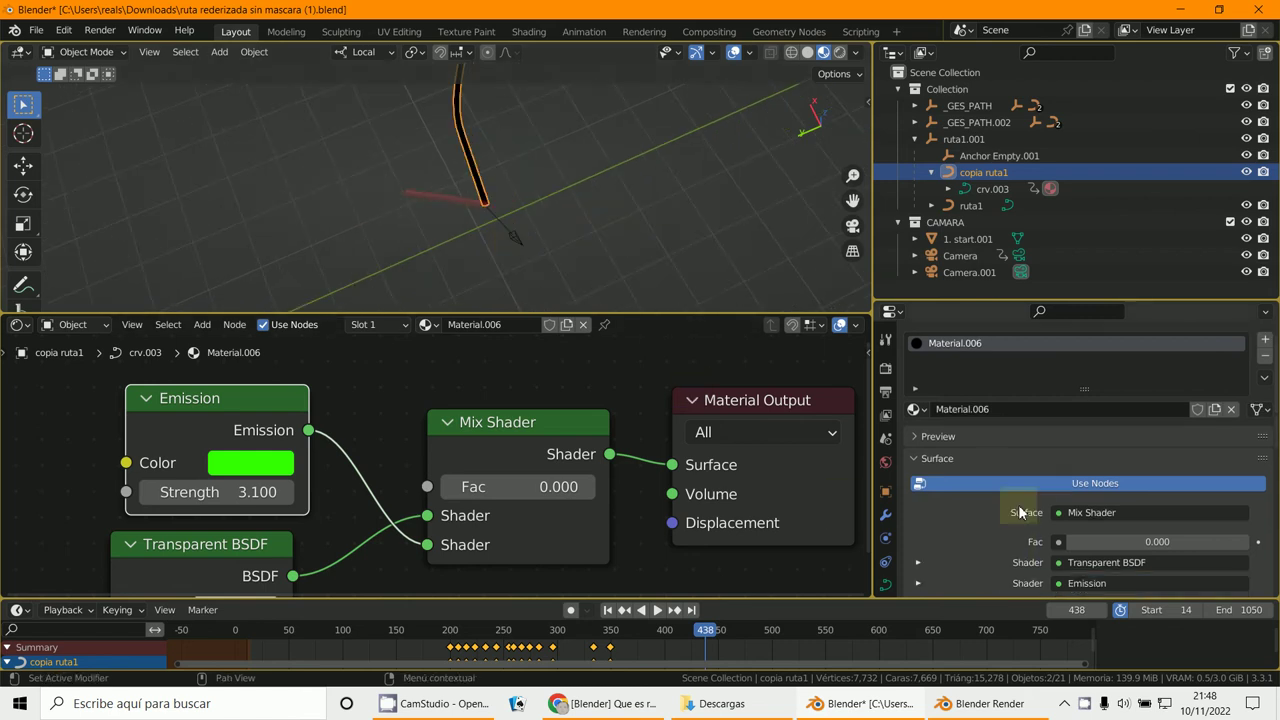
Set both the blend mode and the shadow mode of copia ruta1's material to Alpha Hashed.
{"action": "scroll", "coordinate": [990, 514], "scroll_direction": "down", "scroll_amount": 10}
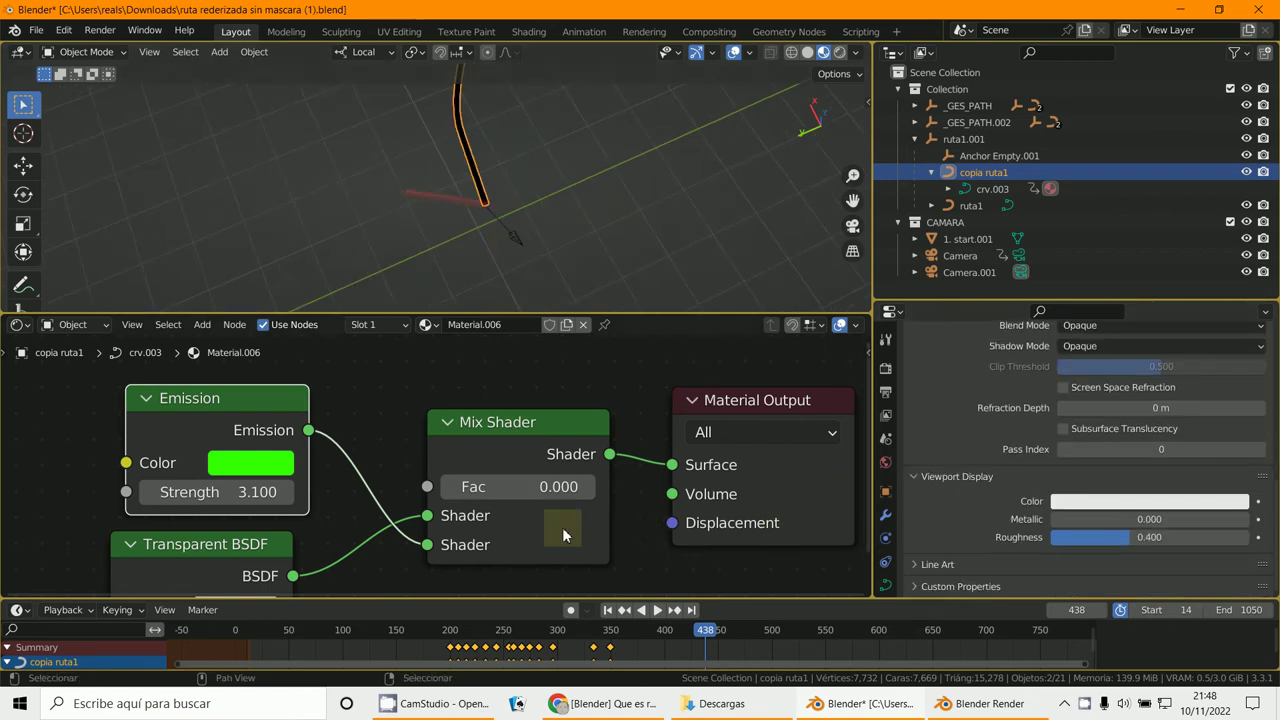
{"action": "scroll", "coordinate": [883, 575], "scroll_direction": "down", "scroll_amount": 2}
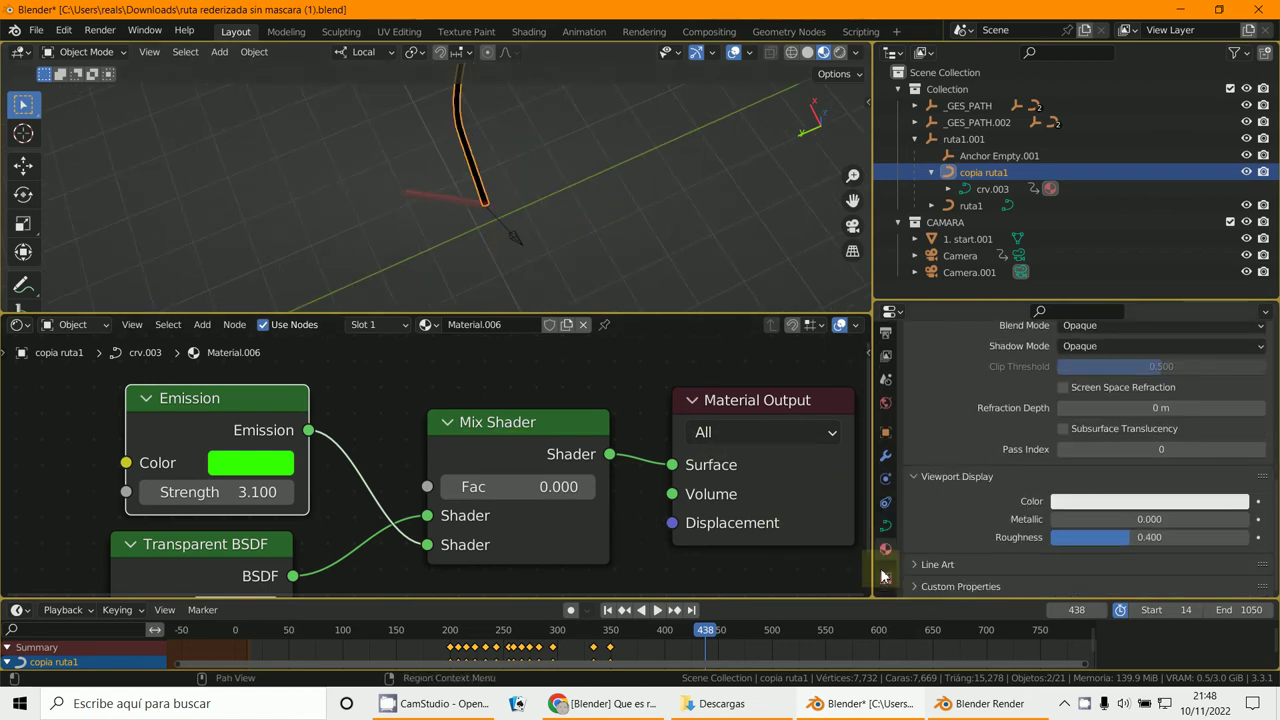
{"action": "scroll", "coordinate": [1123, 500], "scroll_direction": "up", "scroll_amount": 10}
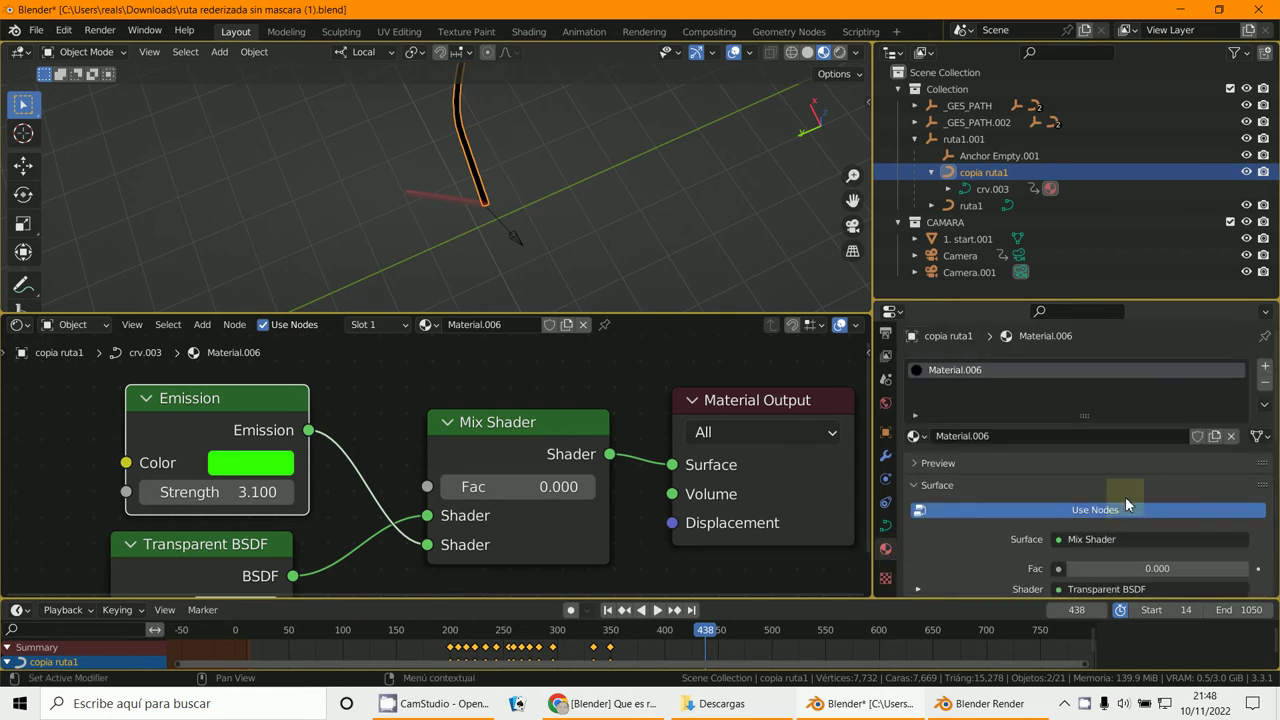
{"action": "scroll", "coordinate": [1124, 502], "scroll_direction": "down", "scroll_amount": 5}
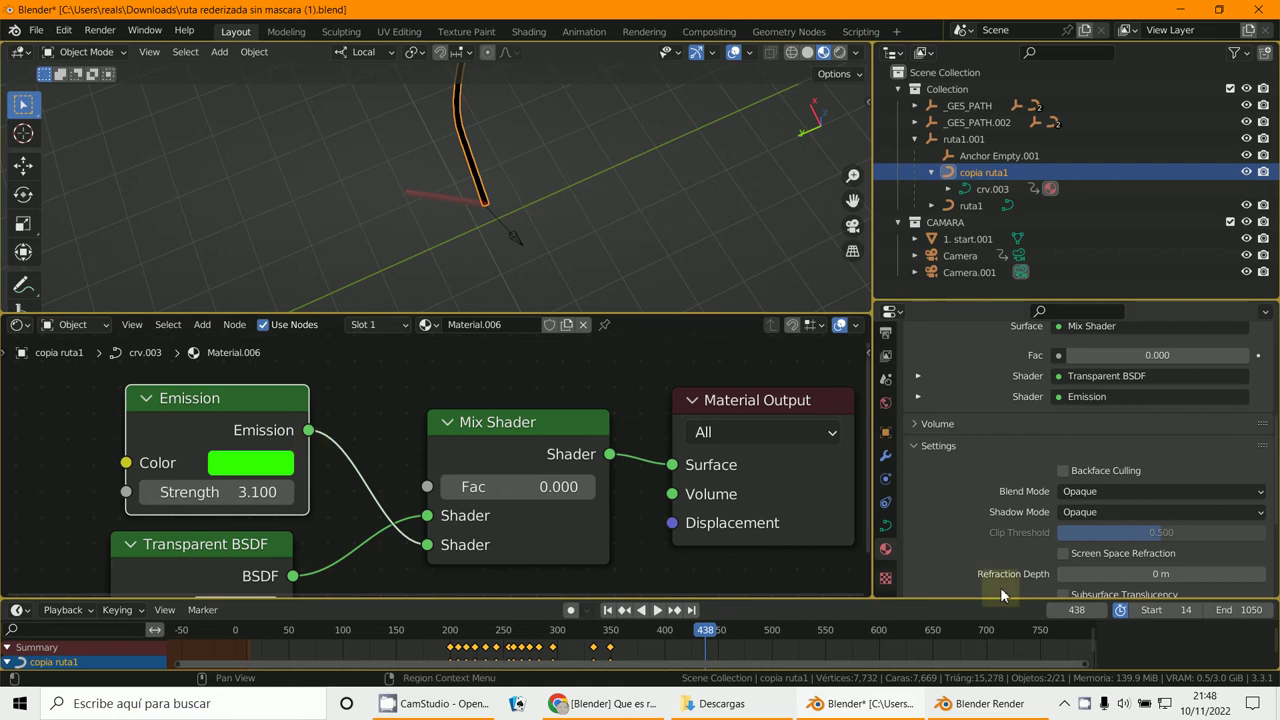
{"action": "left_click", "coordinate": [1104, 491]}
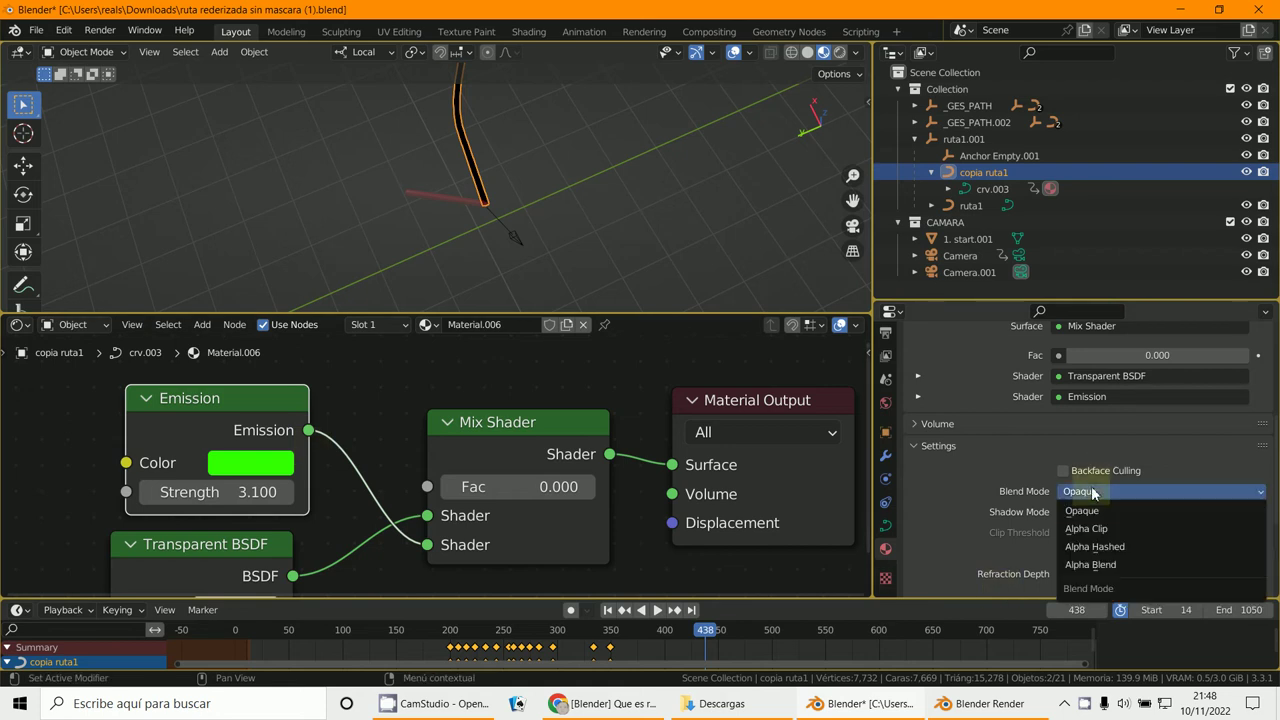
{"action": "left_click", "coordinate": [1108, 555]}
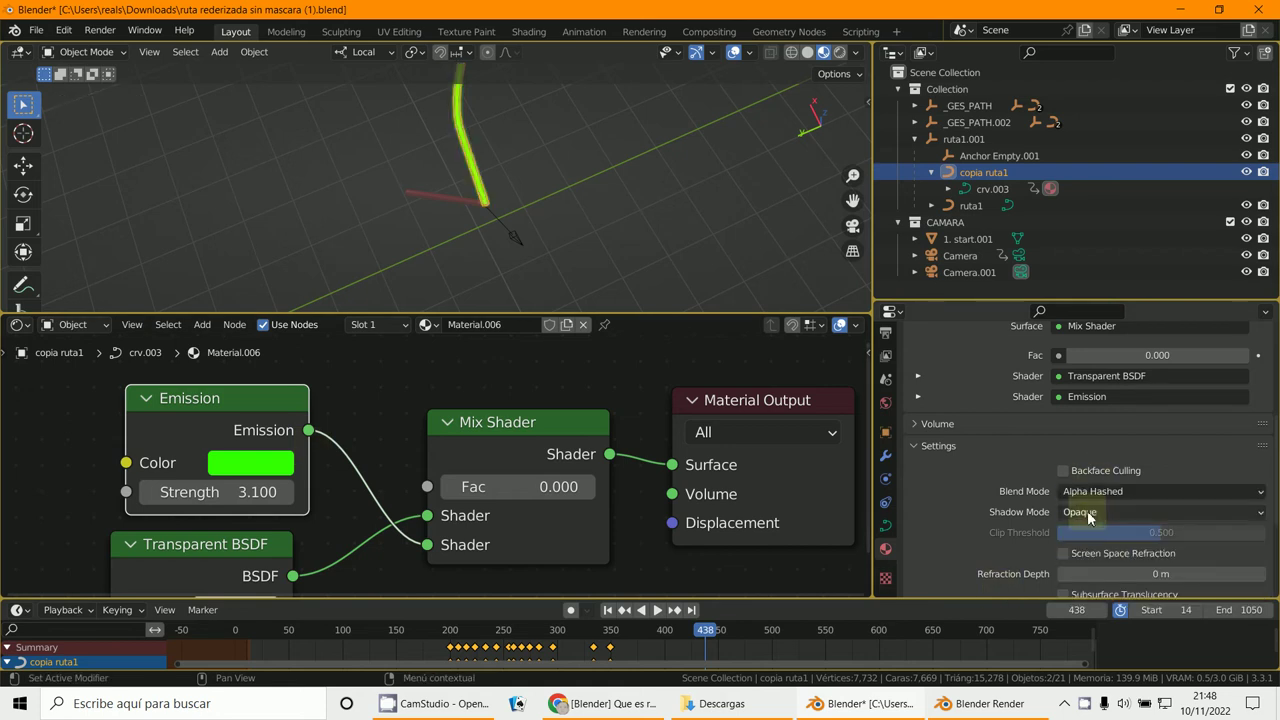
{"action": "left_click", "coordinate": [1106, 512]}
{"action": "left_click", "coordinate": [1105, 586]}
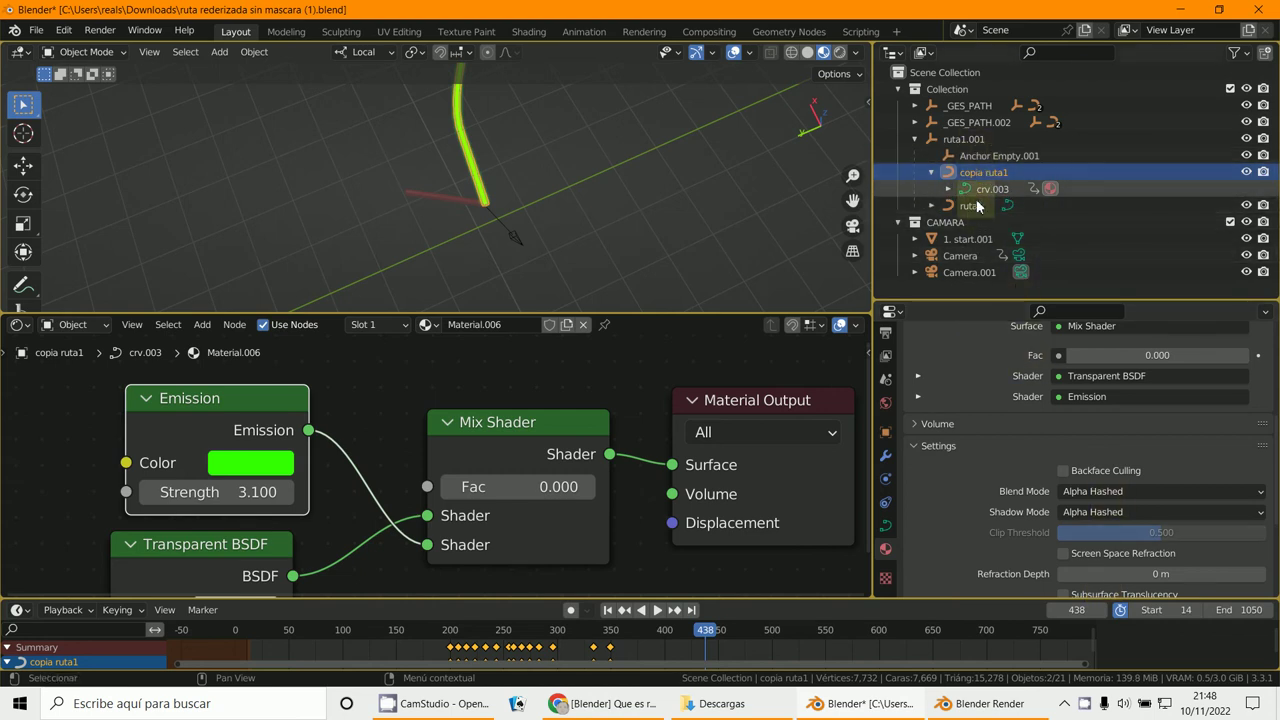
Reselect copia ruta1 and check the blend and shadow modes in its material settings.
{"action": "left_click", "coordinate": [965, 140]}
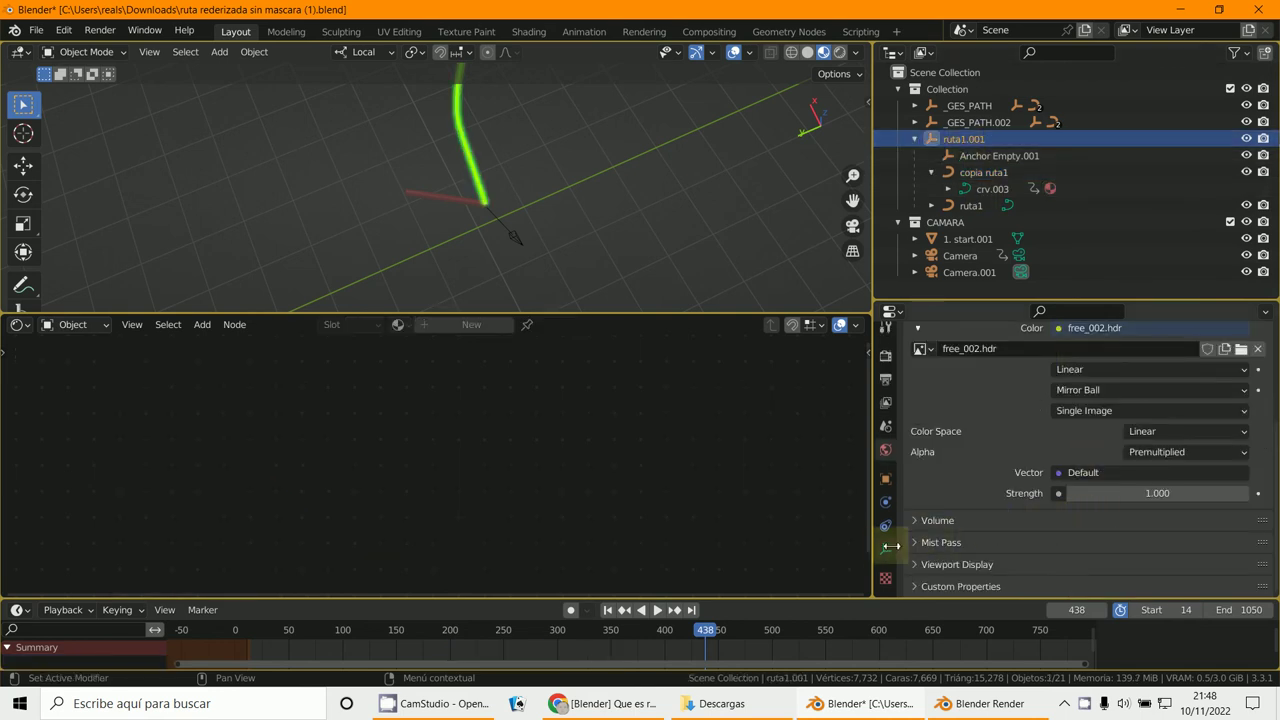
{"action": "left_click", "coordinate": [494, 195]}
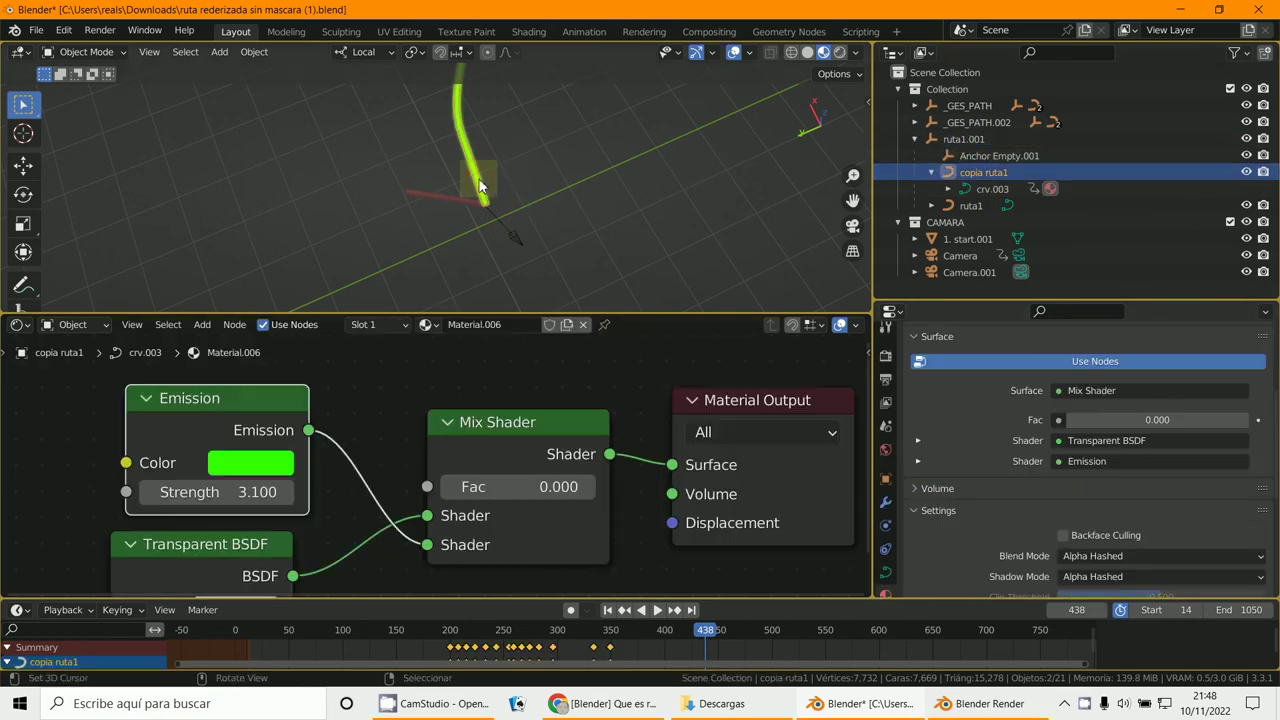
{"action": "scroll", "coordinate": [975, 517], "scroll_direction": "down", "scroll_amount": 5}
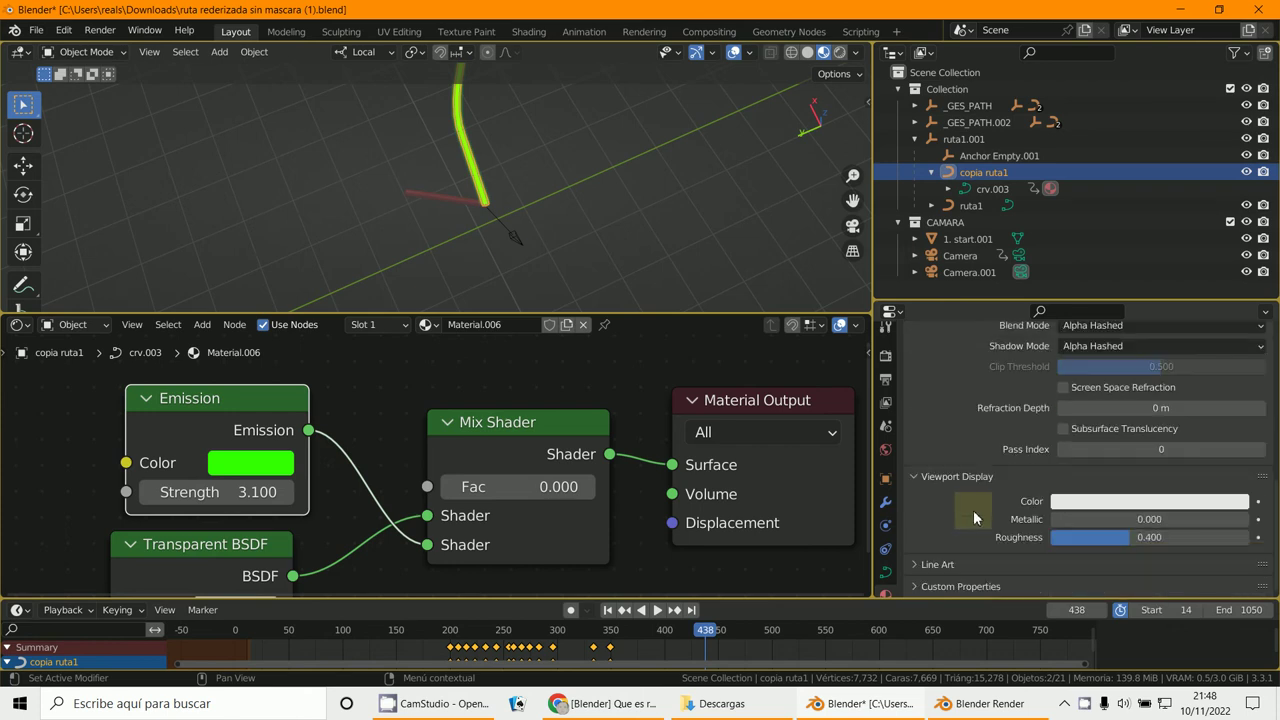
{"action": "scroll", "coordinate": [886, 565], "scroll_direction": "down", "scroll_amount": 2}
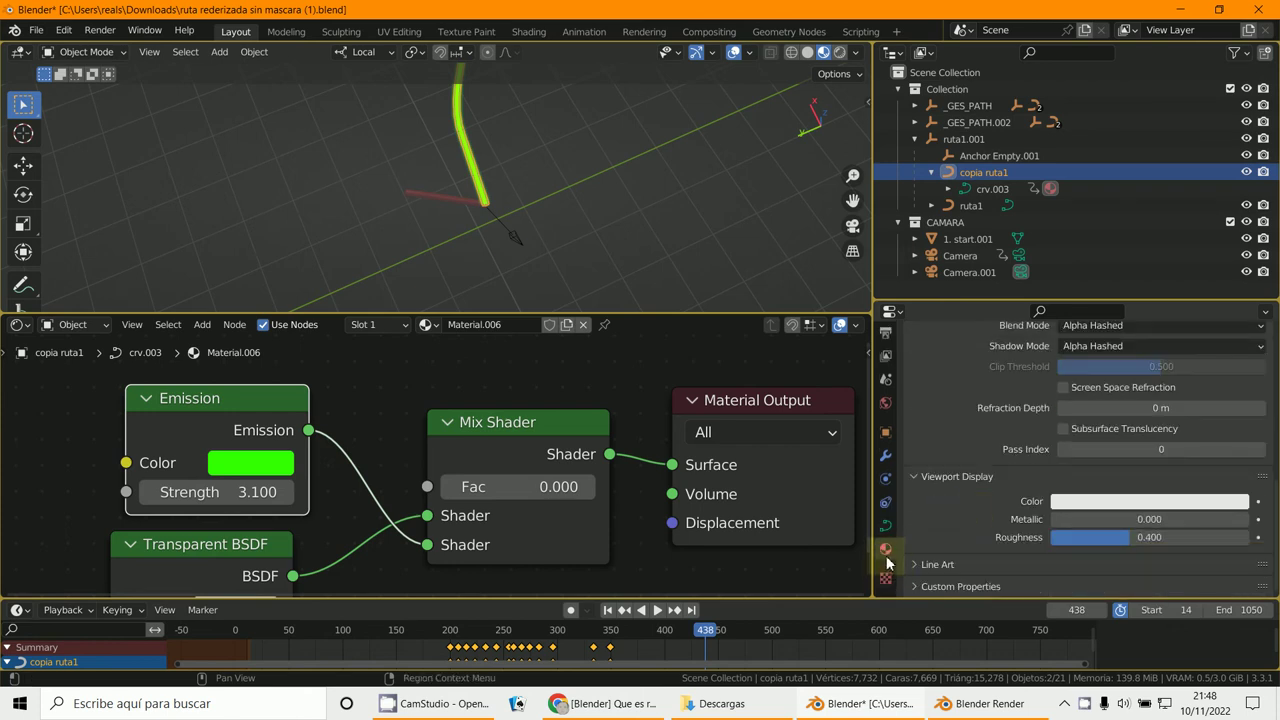
{"action": "scroll", "coordinate": [1012, 515], "scroll_direction": "up", "scroll_amount": 3}
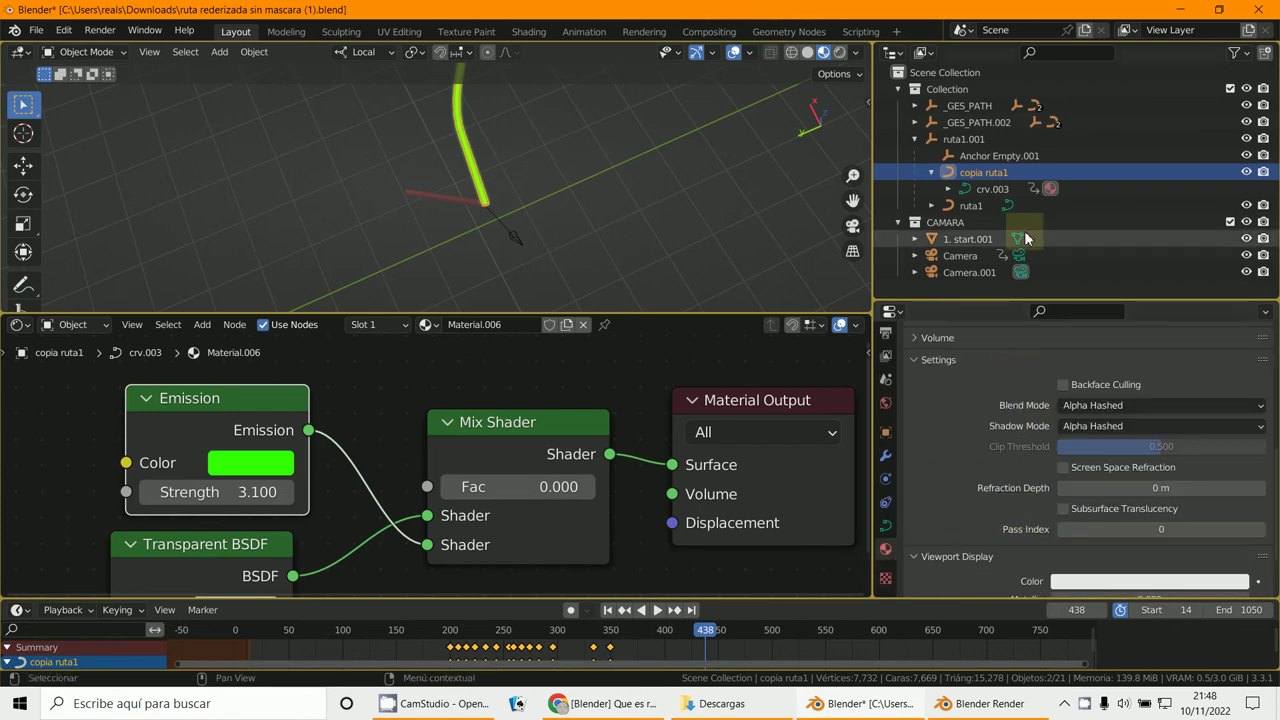
Set the shadow mode of ruta1's Material.001 to Alpha Hashed and inspect its tube and nodes.
{"action": "left_click", "coordinate": [966, 206]}
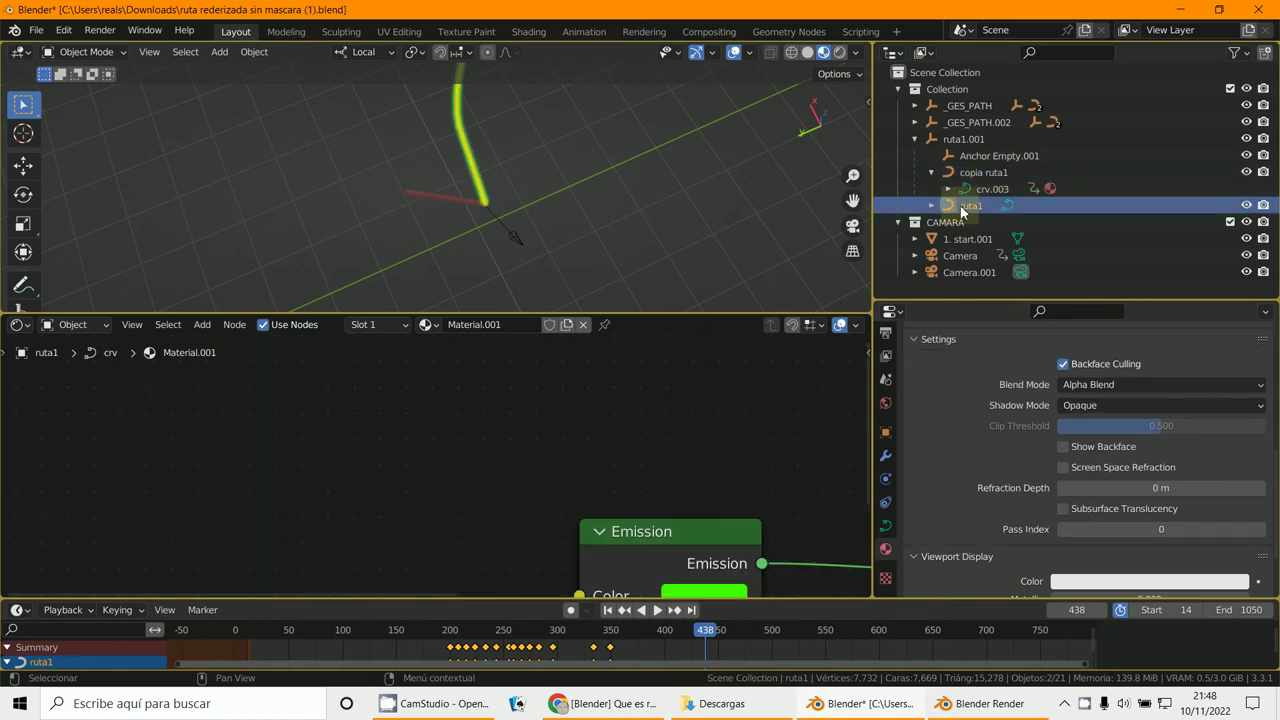
{"action": "left_click", "coordinate": [1082, 405]}
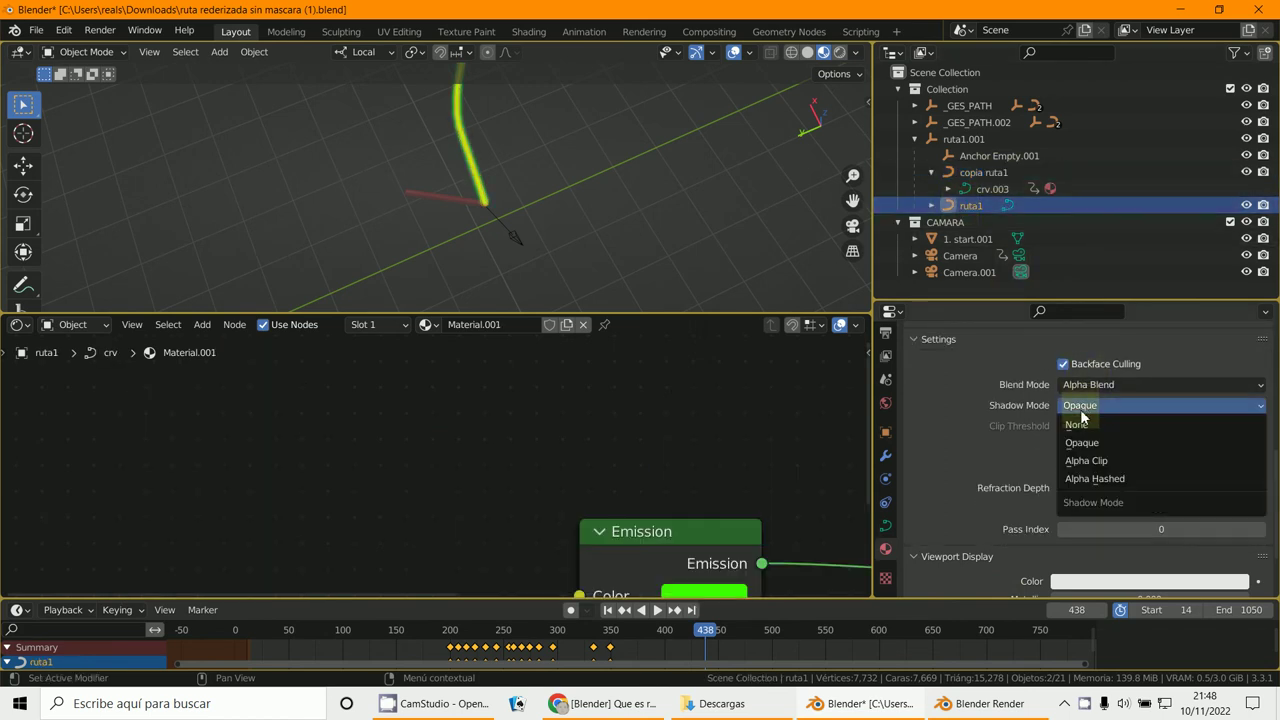
{"action": "left_click", "coordinate": [1098, 481]}
{"action": "middle_click_drag", "start_coordinate": [521, 170], "coordinate": [563, 171]}
{"action": "scroll", "coordinate": [601, 440], "scroll_direction": "down", "scroll_amount": 2}
{"action": "middle_click_drag", "start_coordinate": [601, 447], "coordinate": [372, 378]}
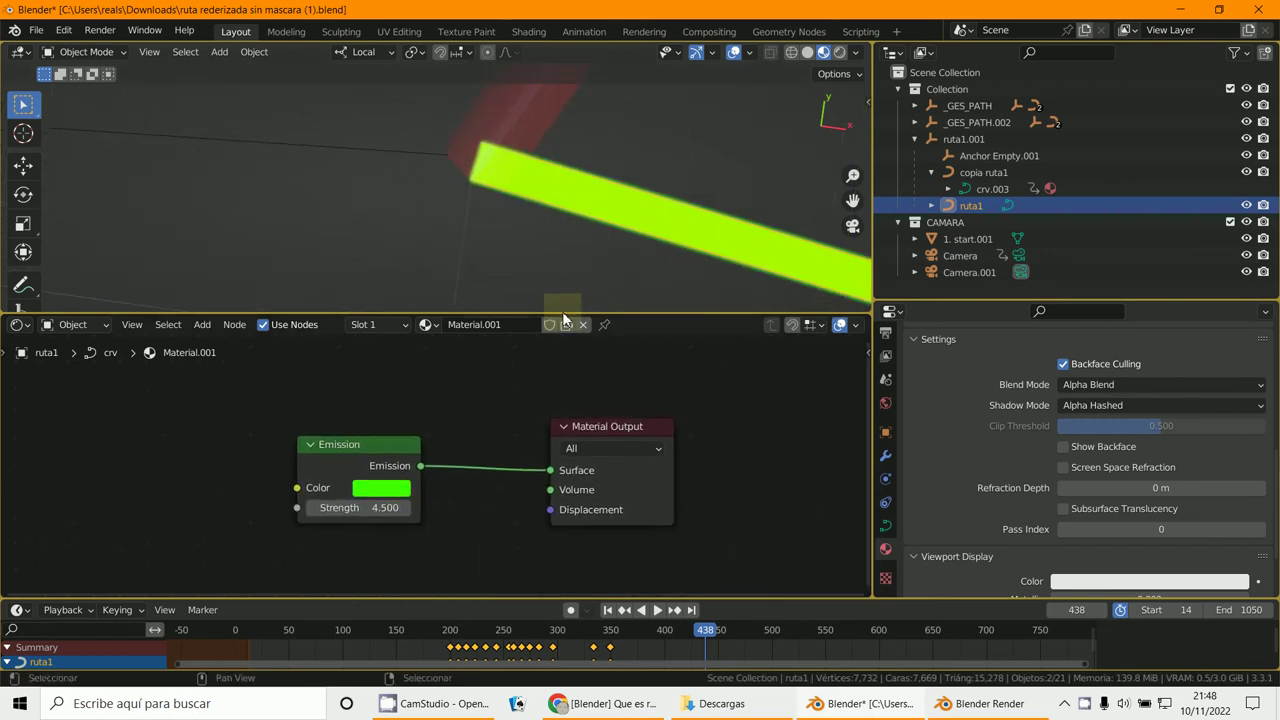
Select copia ruta1 and raise its Mix Shader factor to 0.067, inspecting the green glow around the tube.
{"action": "left_click", "coordinate": [976, 174]}
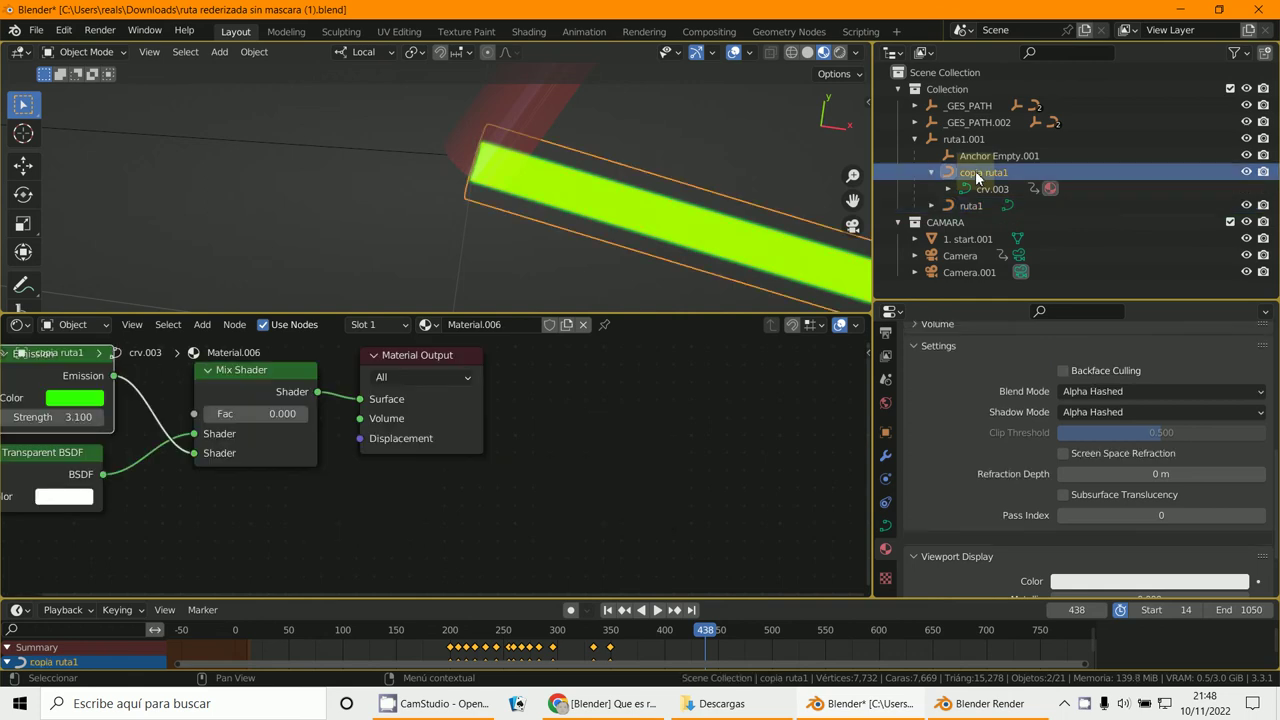
{"action": "key", "text": "Home"}
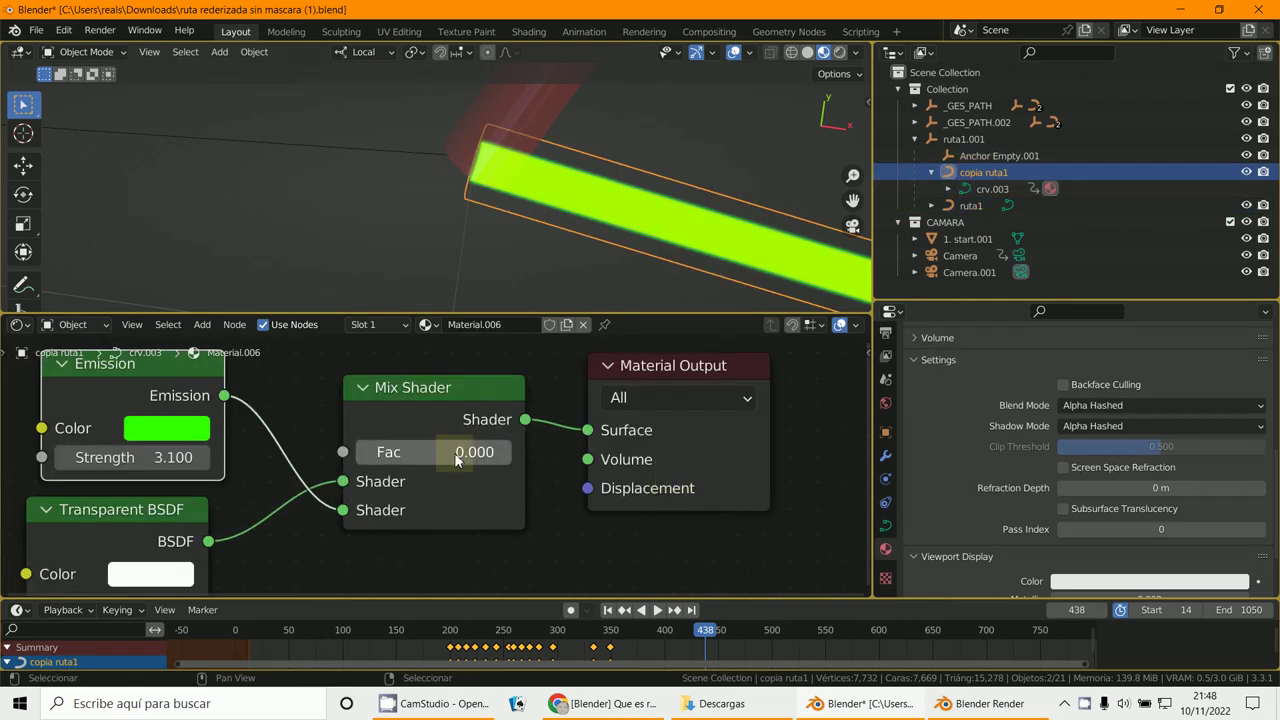
{"action": "left_click_drag", "start_coordinate": [369, 454], "coordinate": [380, 454]}
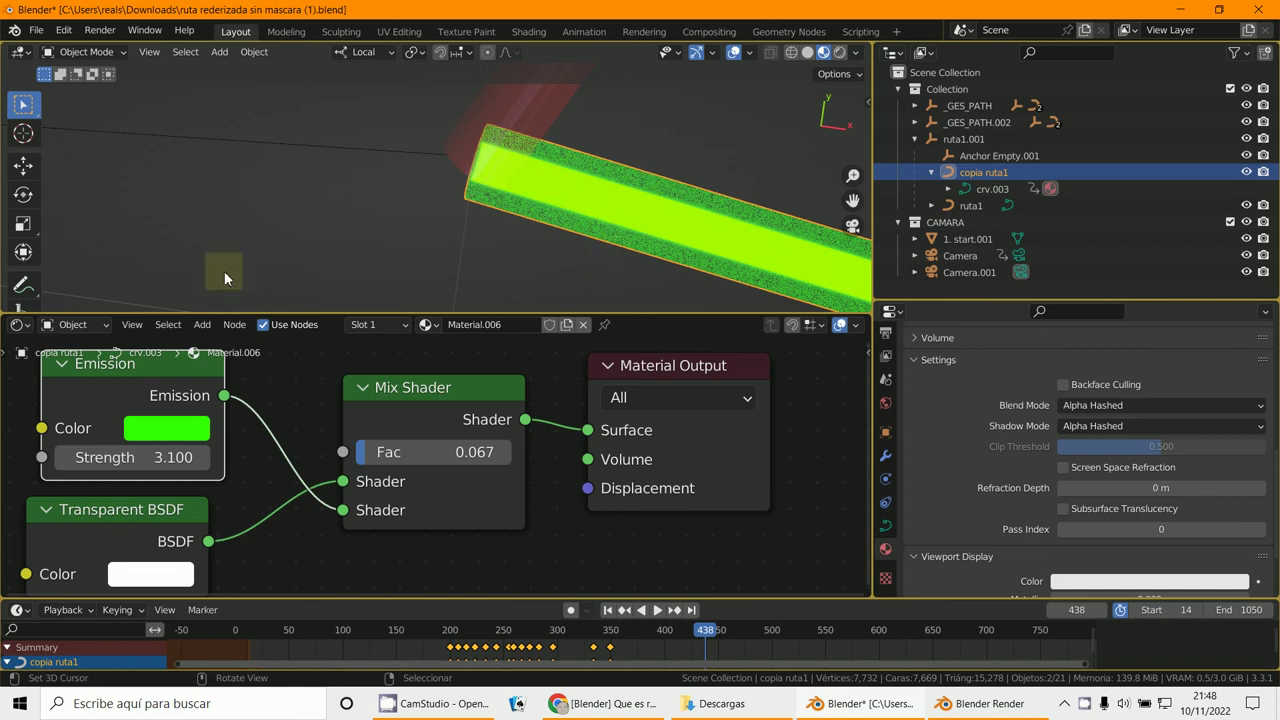
{"action": "scroll", "coordinate": [380, 410], "scroll_direction": "down", "scroll_amount": 2}
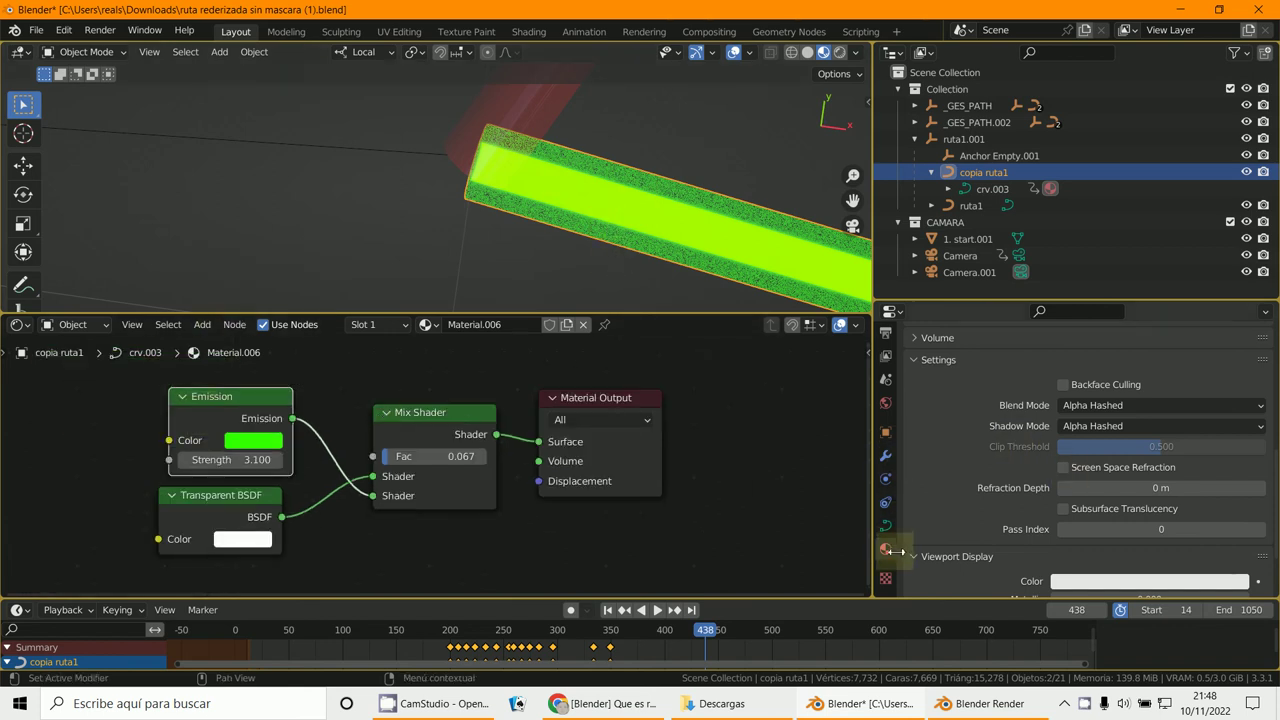
{"action": "scroll", "coordinate": [964, 505], "scroll_direction": "down", "scroll_amount": 2}
{"action": "scroll", "coordinate": [964, 500], "scroll_direction": "up", "scroll_amount": 4}
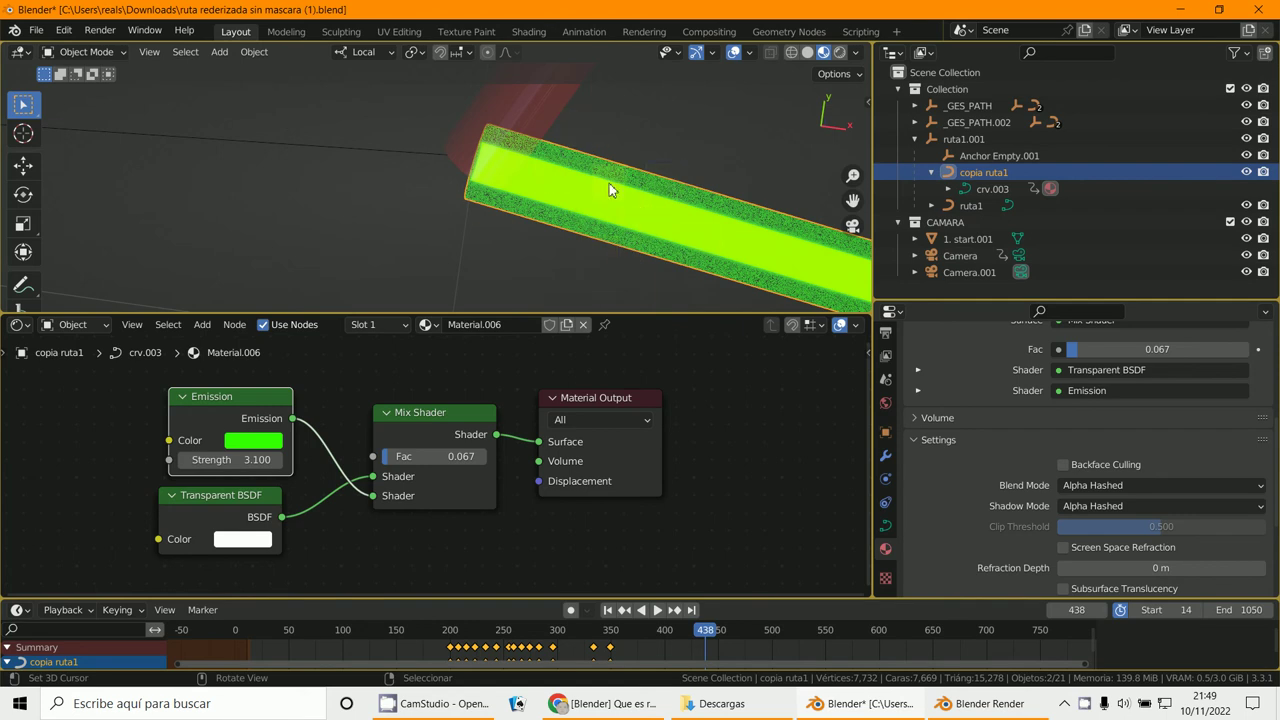
{"action": "scroll", "coordinate": [601, 268], "scroll_direction": "up", "scroll_amount": 2}
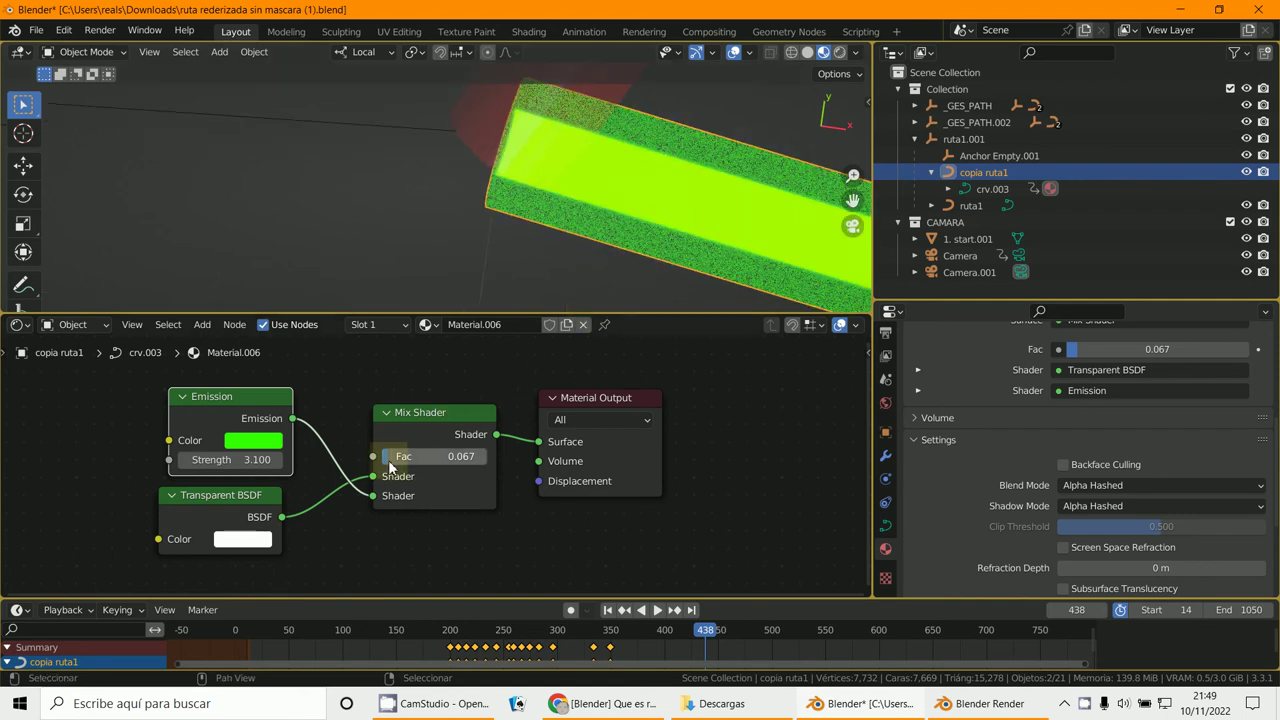
Set copia ruta1's Mix Shader factor to 0.100 and render the current frame to check the glow.
{"action": "left_click_drag", "start_coordinate": [390, 466], "coordinate": [381, 461]}
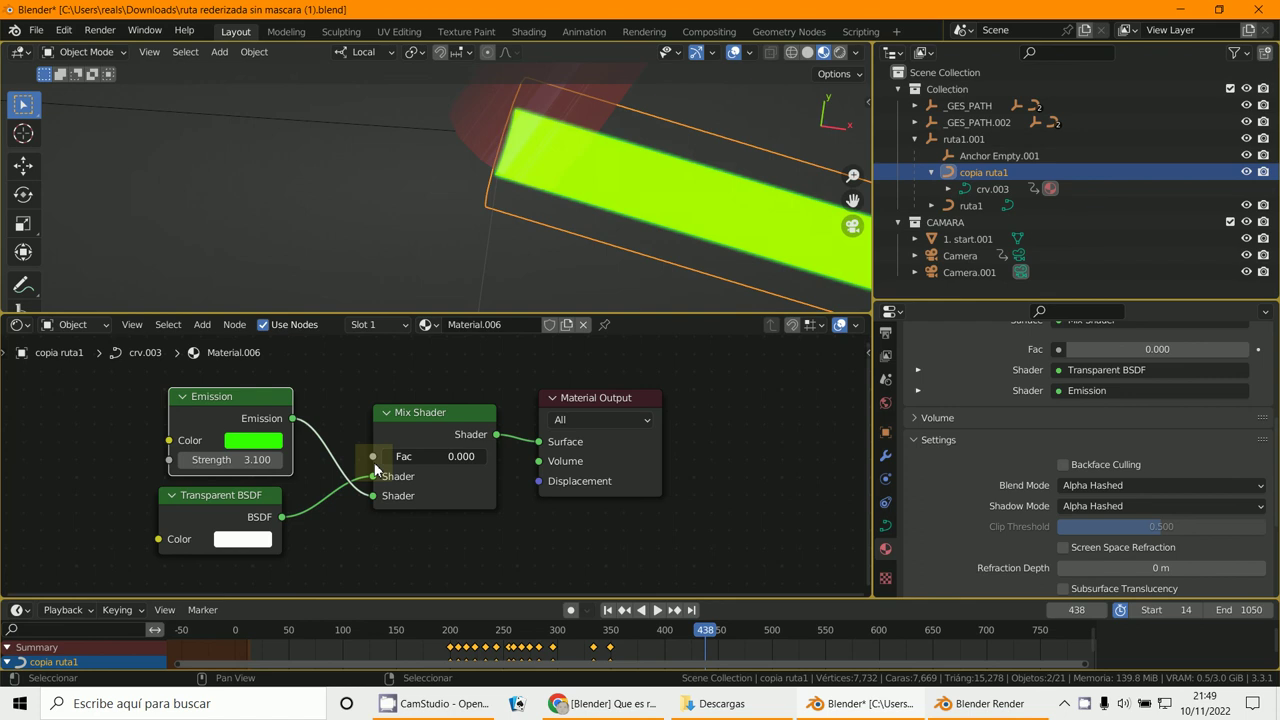
{"action": "mouse_move", "coordinate": [375, 468]}
{"action": "left_mouse_down"}
{"action": "mouse_move", "coordinate": [391, 472]}
{"action": "mouse_move", "coordinate": [380, 470]}
{"action": "left_mouse_up"}
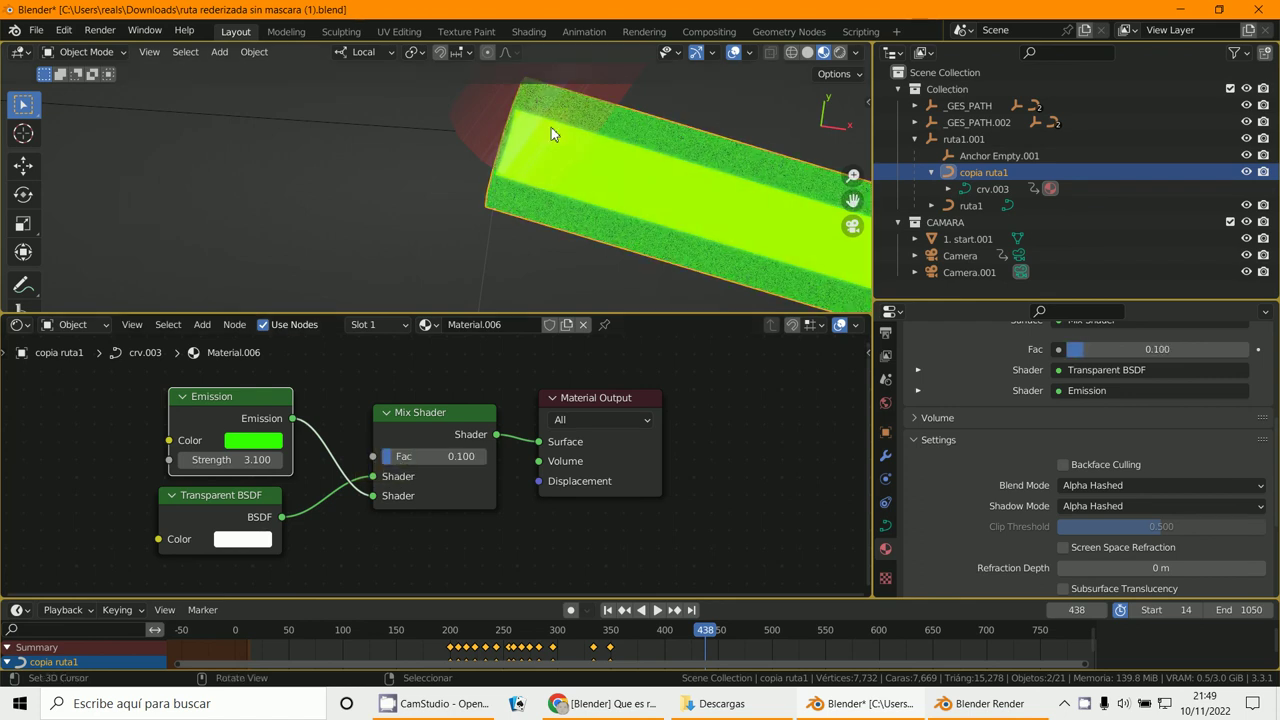
{"action": "key", "text": "F12"}
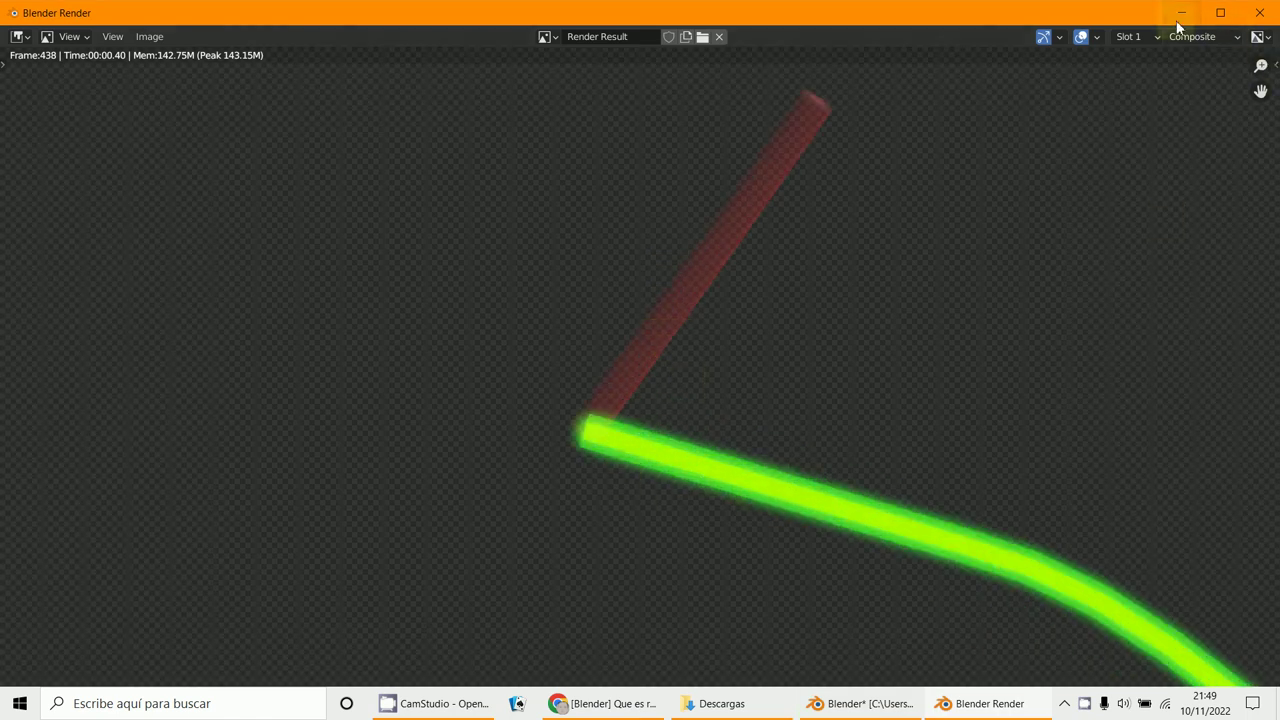
{"action": "left_click", "coordinate": [1182, 14]}
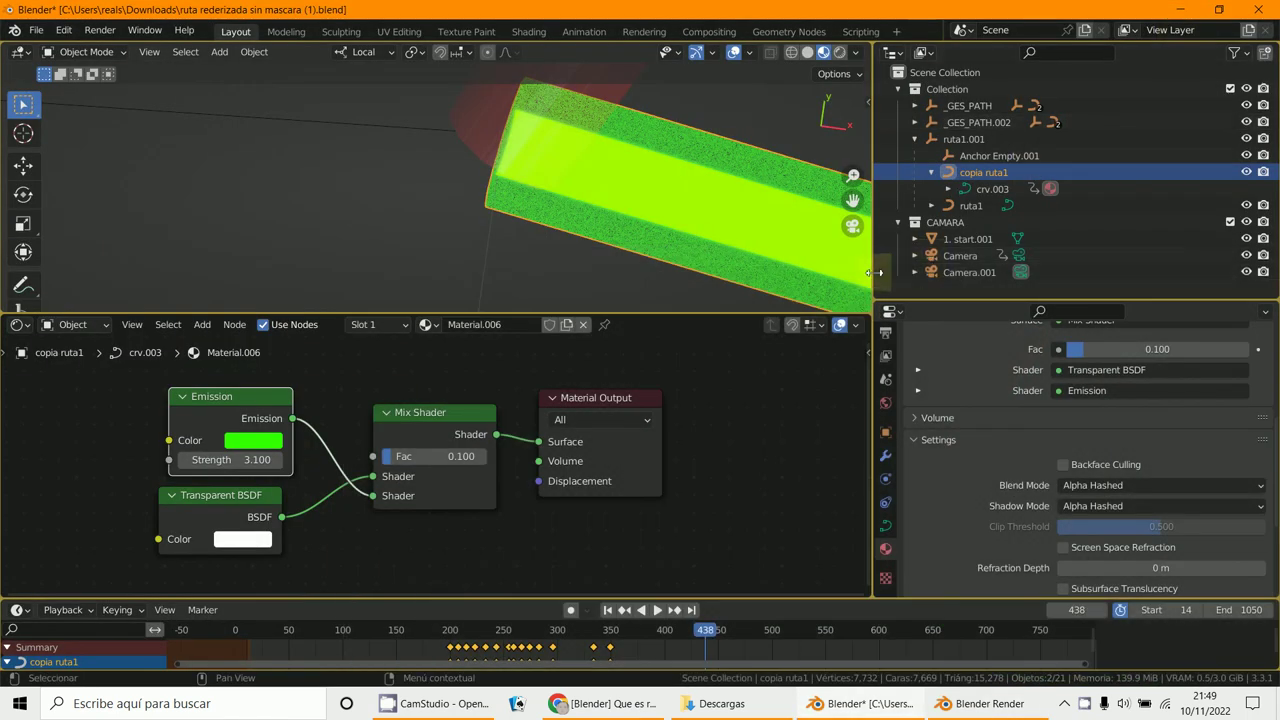
Enlarge the Outliner area and turn it into a Compositor editor.
{"action": "left_click_drag", "start_coordinate": [875, 272], "coordinate": [487, 272]}
{"action": "left_click_drag", "start_coordinate": [732, 299], "coordinate": [737, 426]}
{"action": "scroll", "coordinate": [806, 503], "scroll_direction": "down", "scroll_amount": 1}
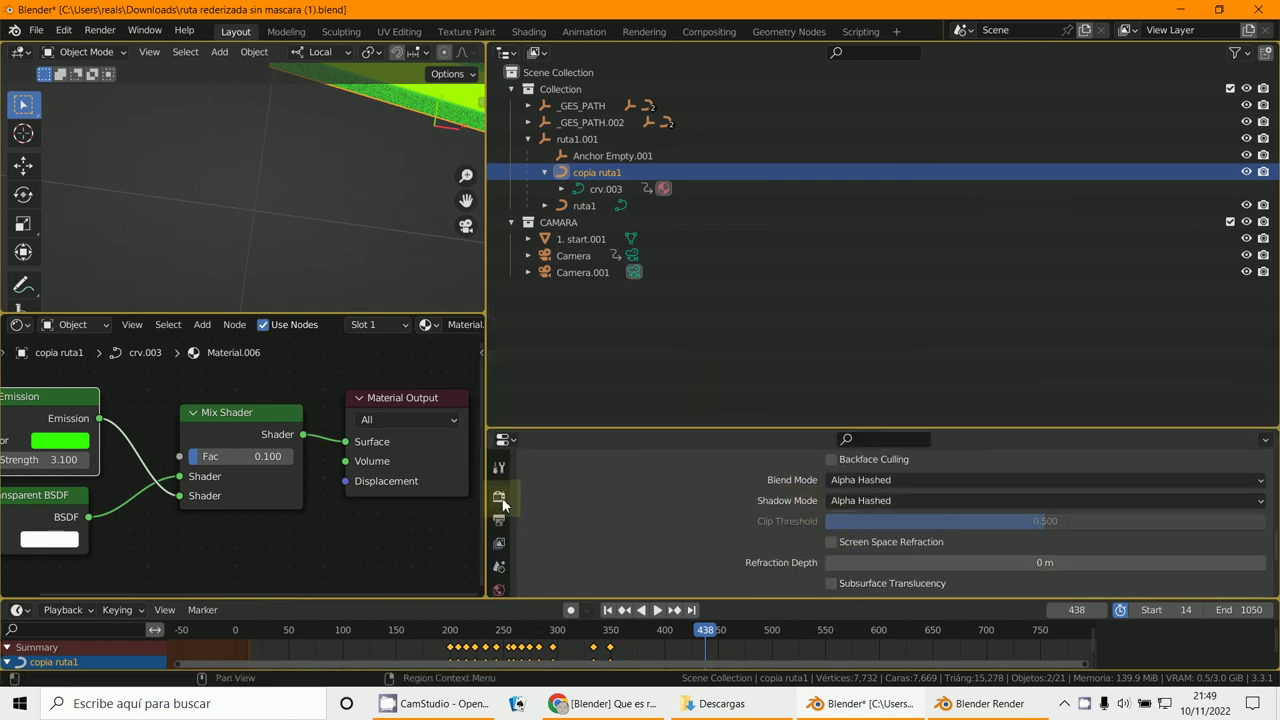
{"action": "left_click", "coordinate": [507, 54]}
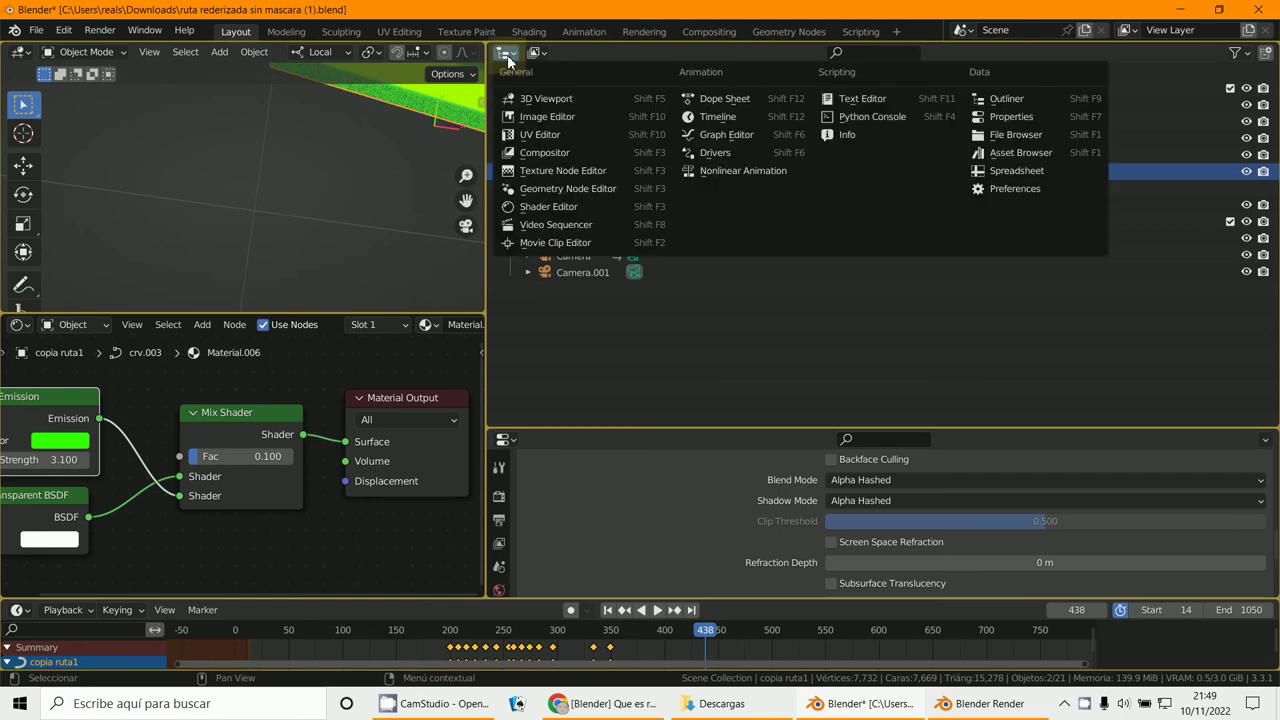
{"action": "left_click", "coordinate": [541, 153]}
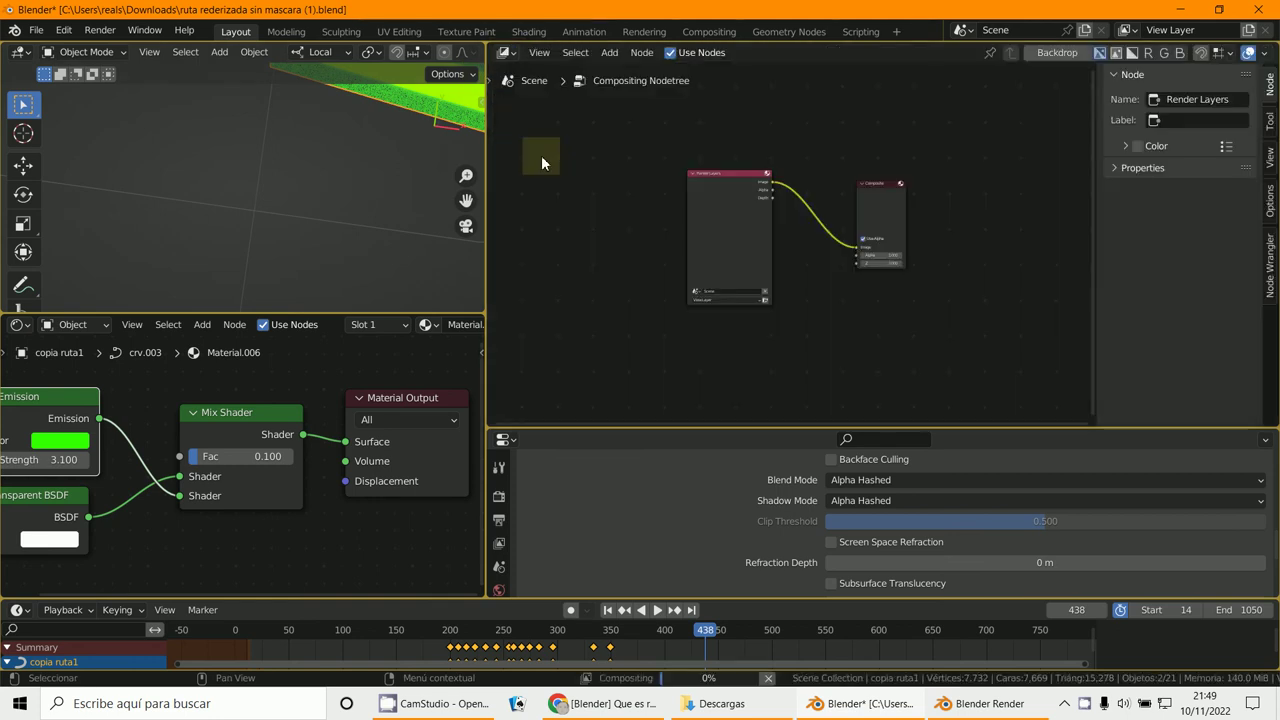
Move the Composite node away from Render Layers, hide the sidebar, and add a Viewer node with the backdrop enabled.
{"action": "left_click_drag", "start_coordinate": [881, 193], "coordinate": [960, 178]}
{"action": "key", "text": "n"}
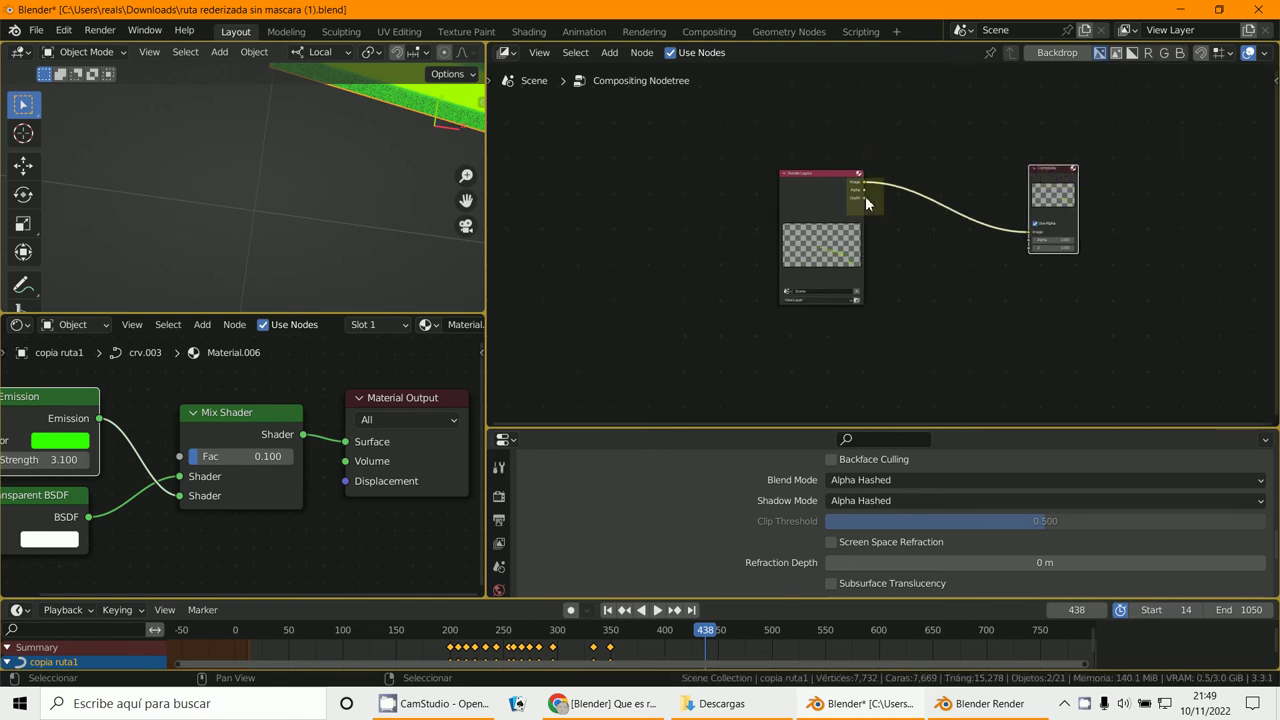
{"action": "left_click", "coordinate": [611, 55]}
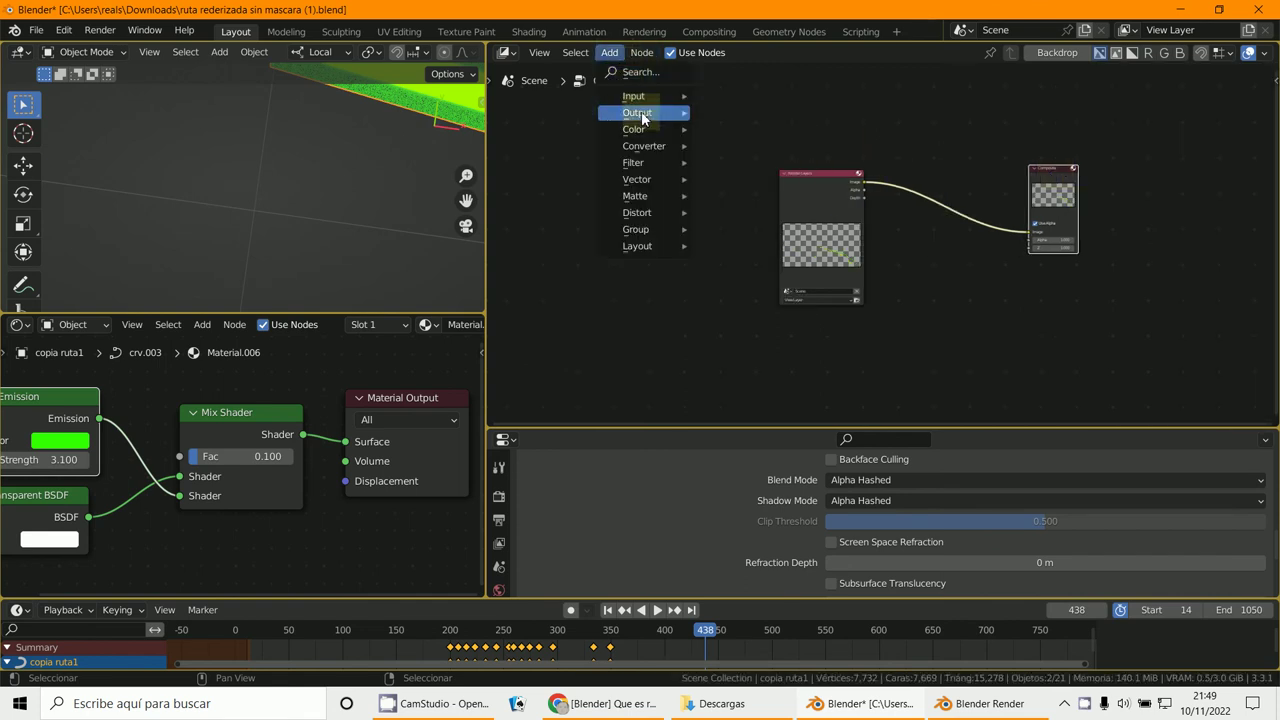
{"action": "mouse_move", "coordinate": [641, 111]}
{"action": "left_click", "coordinate": [733, 178]}
{"action": "left_click", "coordinate": [1028, 256]}
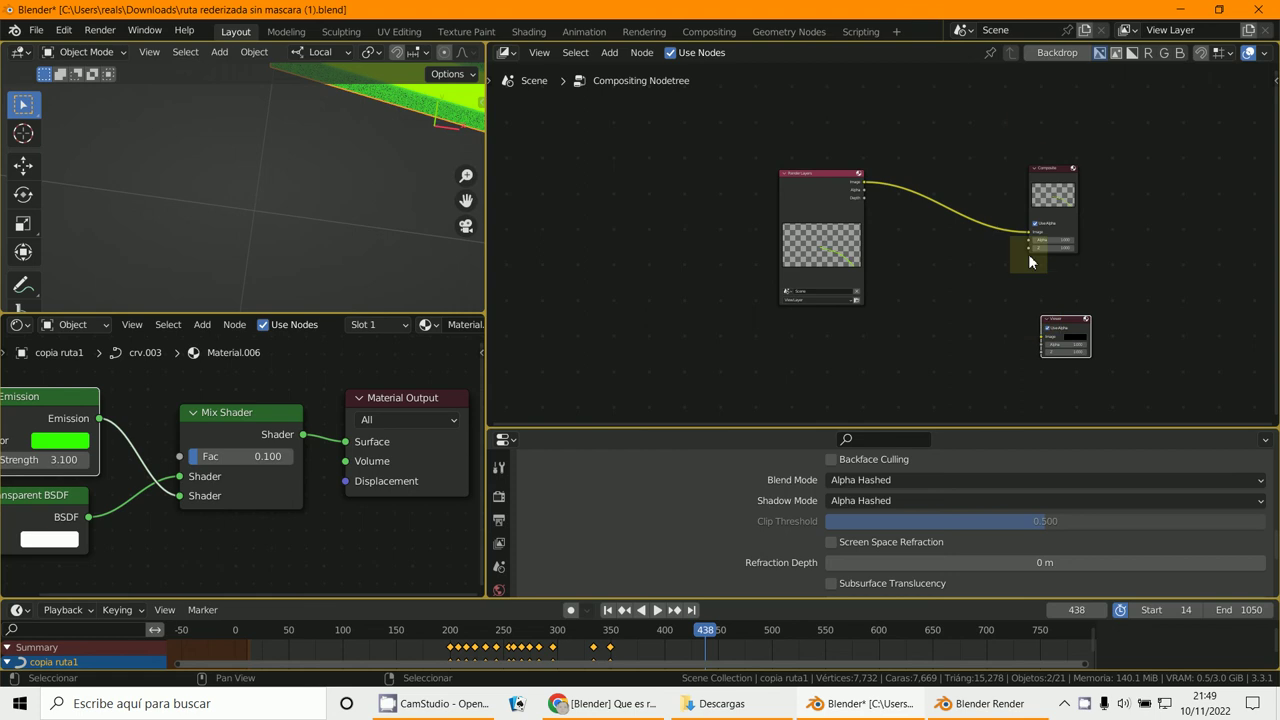
{"action": "left_click", "coordinate": [1055, 55]}
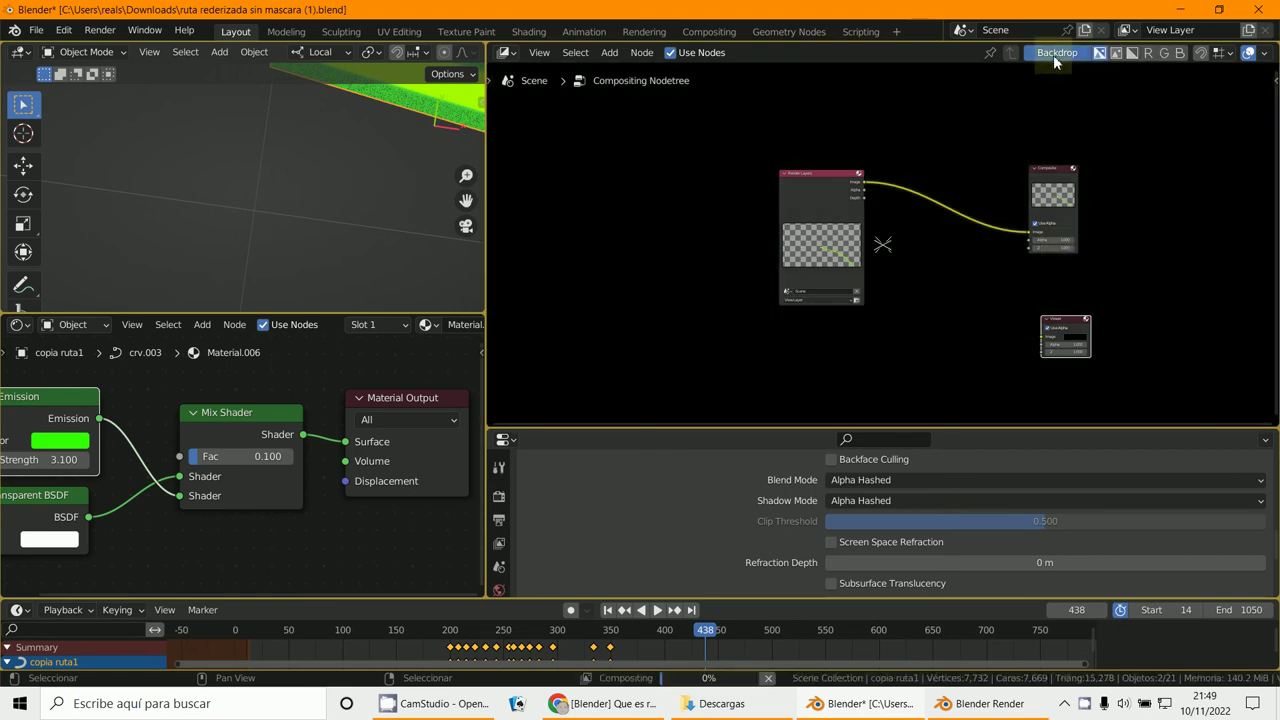
Insert a Glare node between Render Layers and Composite and connect its image output to the Viewer.
{"action": "left_click_drag", "start_coordinate": [799, 172], "coordinate": [631, 180]}
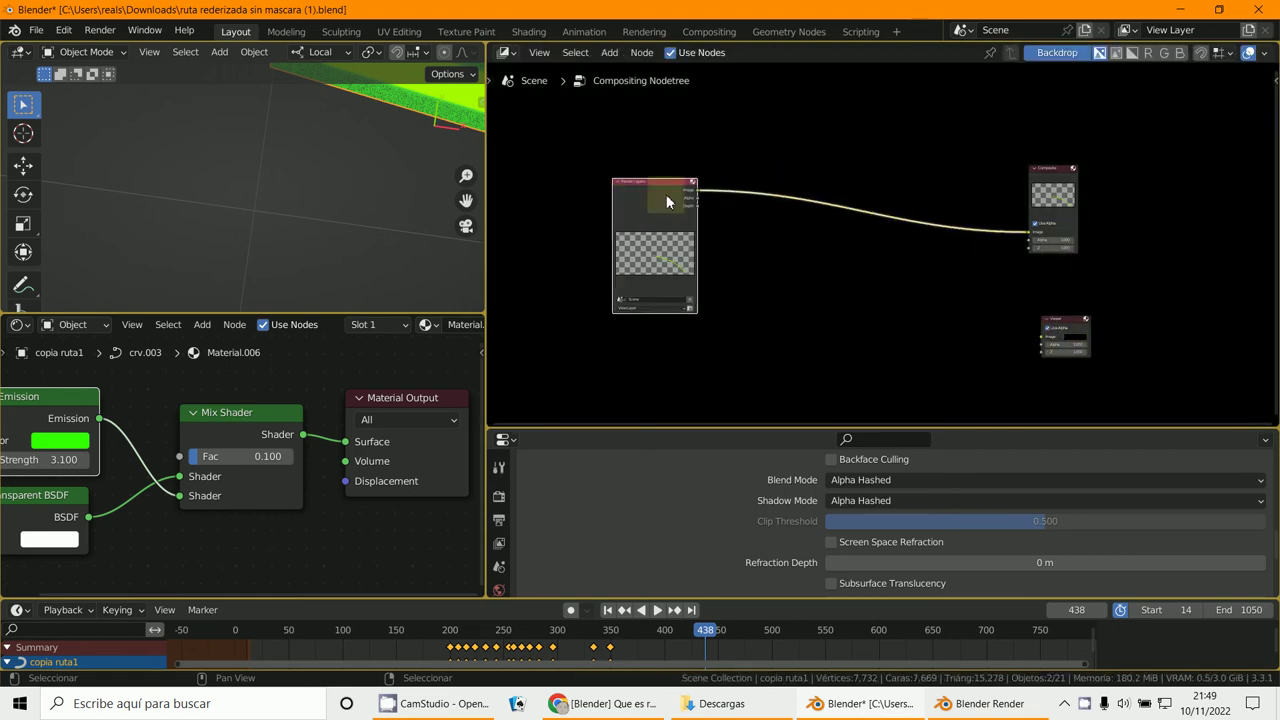
{"action": "left_click", "coordinate": [609, 53]}
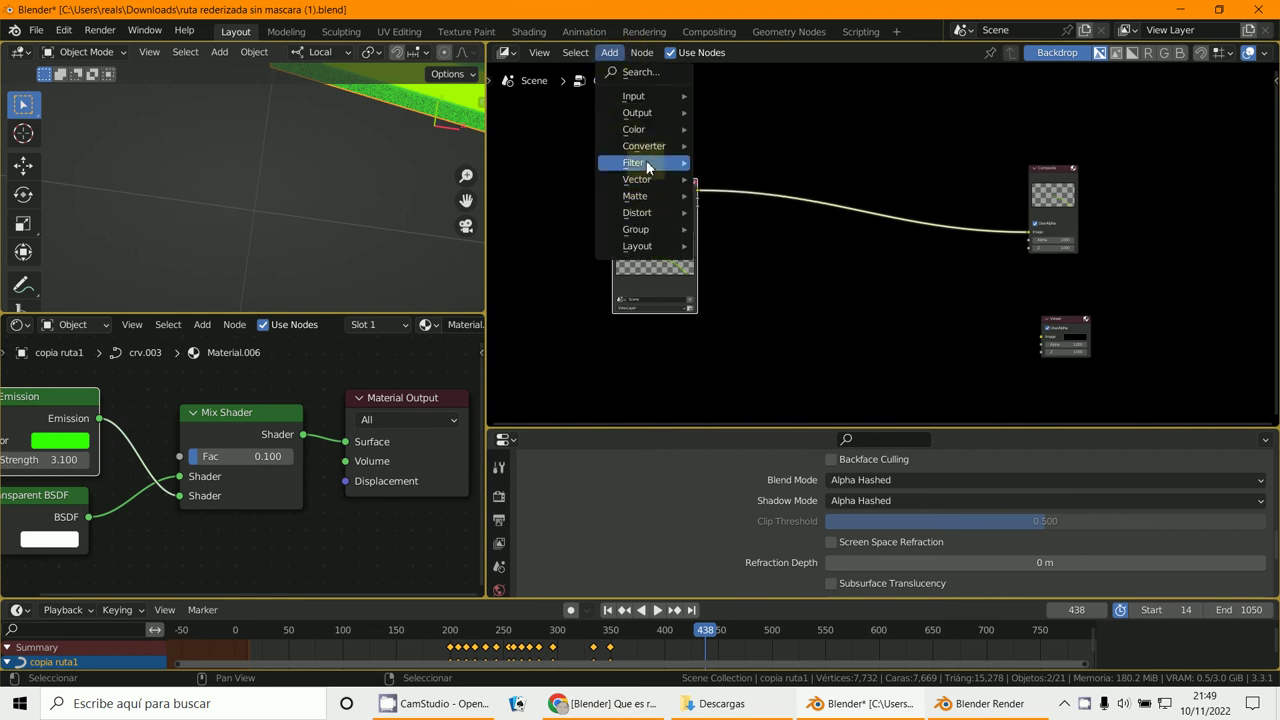
{"action": "mouse_move", "coordinate": [648, 167]}
{"action": "left_click", "coordinate": [740, 326]}
{"action": "left_click", "coordinate": [848, 260]}
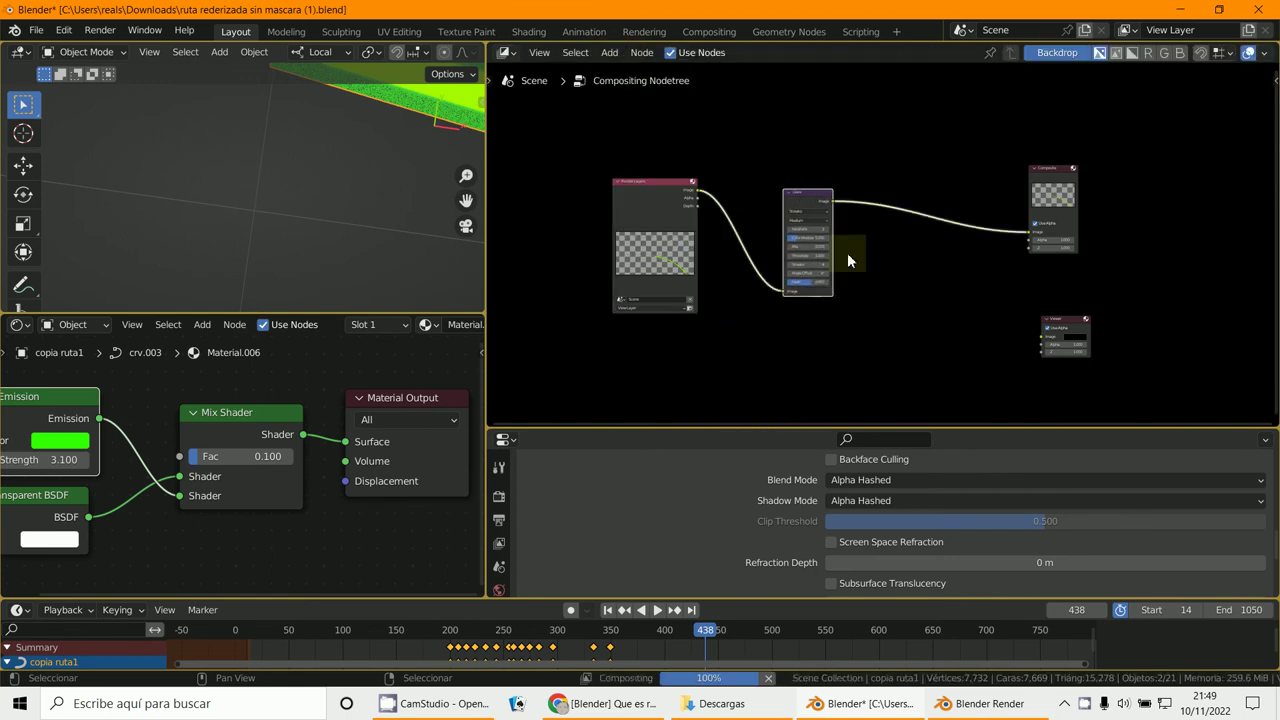
{"action": "left_click_drag", "start_coordinate": [1043, 336], "coordinate": [832, 203]}
Set the Glare node's threshold to 0.000.
{"action": "scroll", "coordinate": [864, 268], "scroll_direction": "up", "scroll_amount": 2}
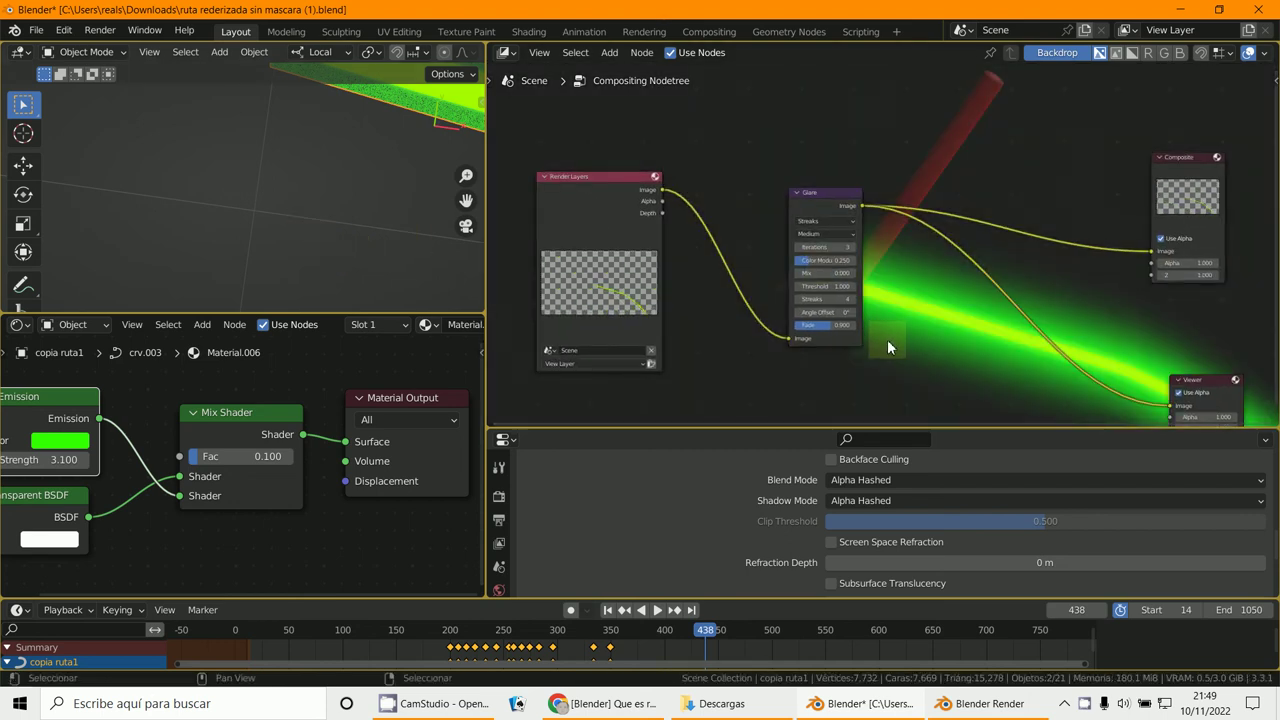
{"action": "scroll", "coordinate": [880, 300], "scroll_direction": "up", "scroll_amount": 3}
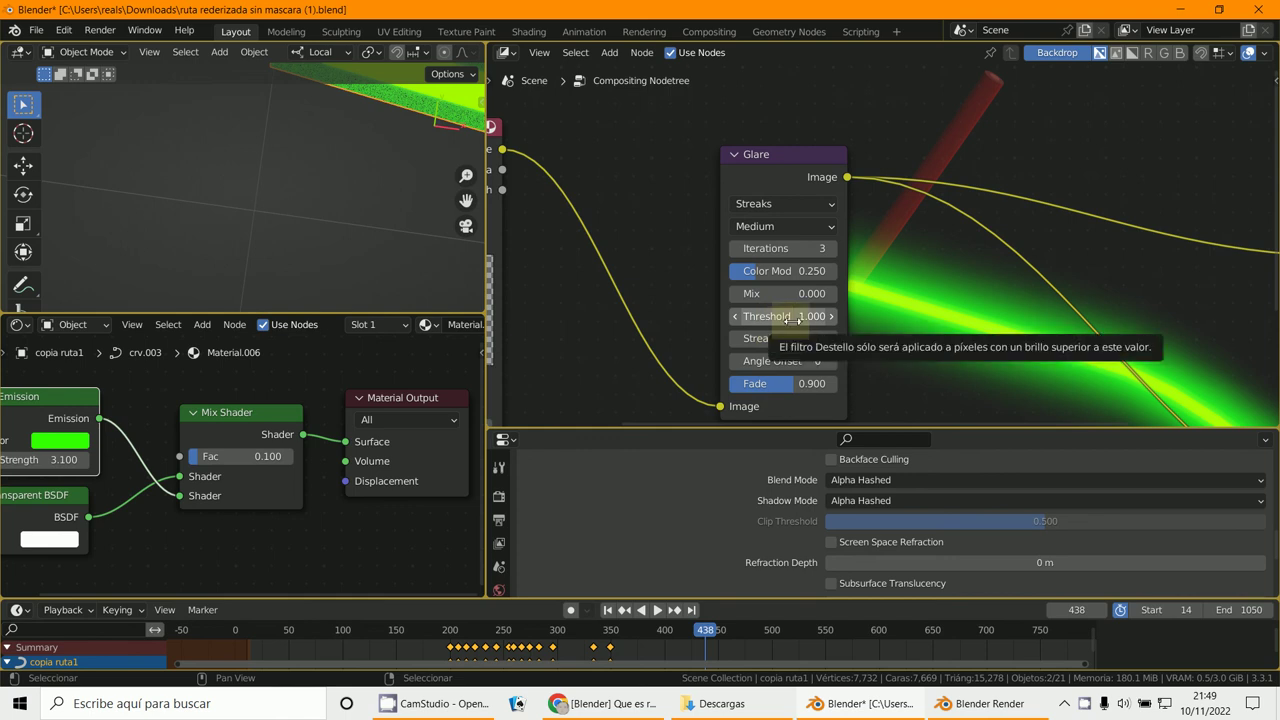
{"action": "left_click_drag", "start_coordinate": [792, 320], "coordinate": [662, 317]}
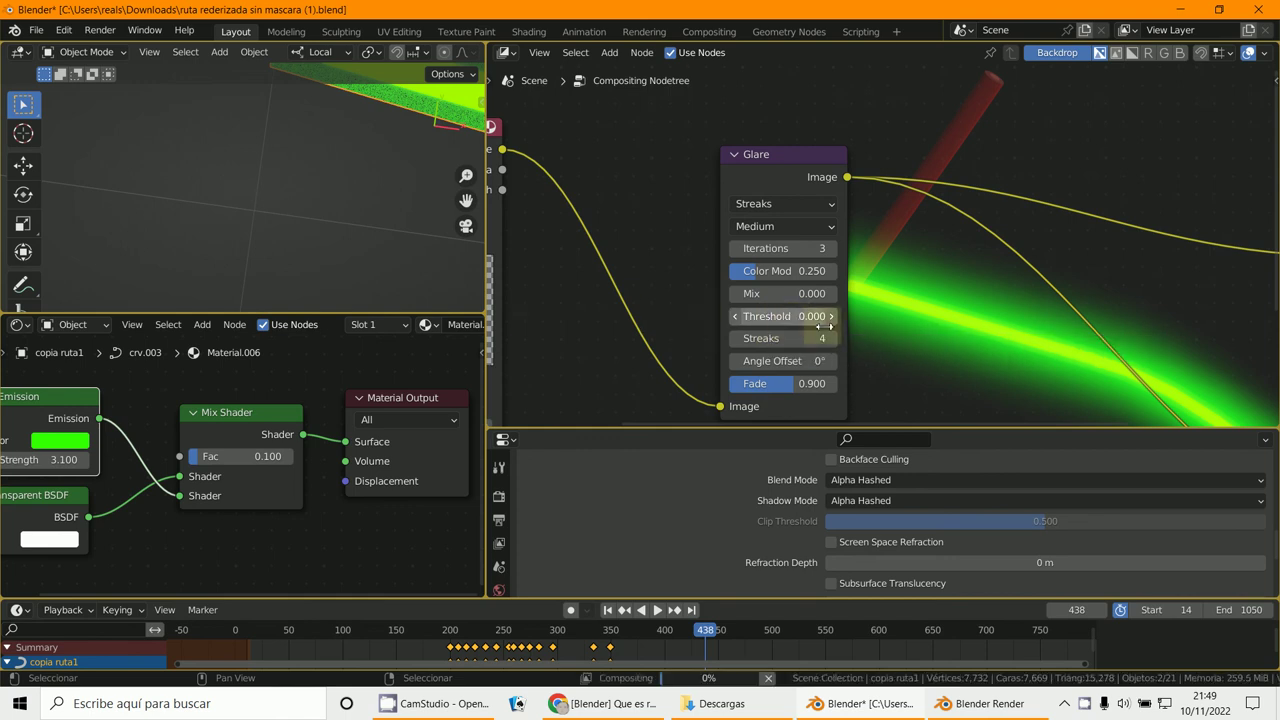
Try Glare thresholds of 0.600 and 4.400, and return the threshold to 0.000.
{"action": "scroll", "coordinate": [1046, 262], "scroll_direction": "up", "scroll_amount": 1}
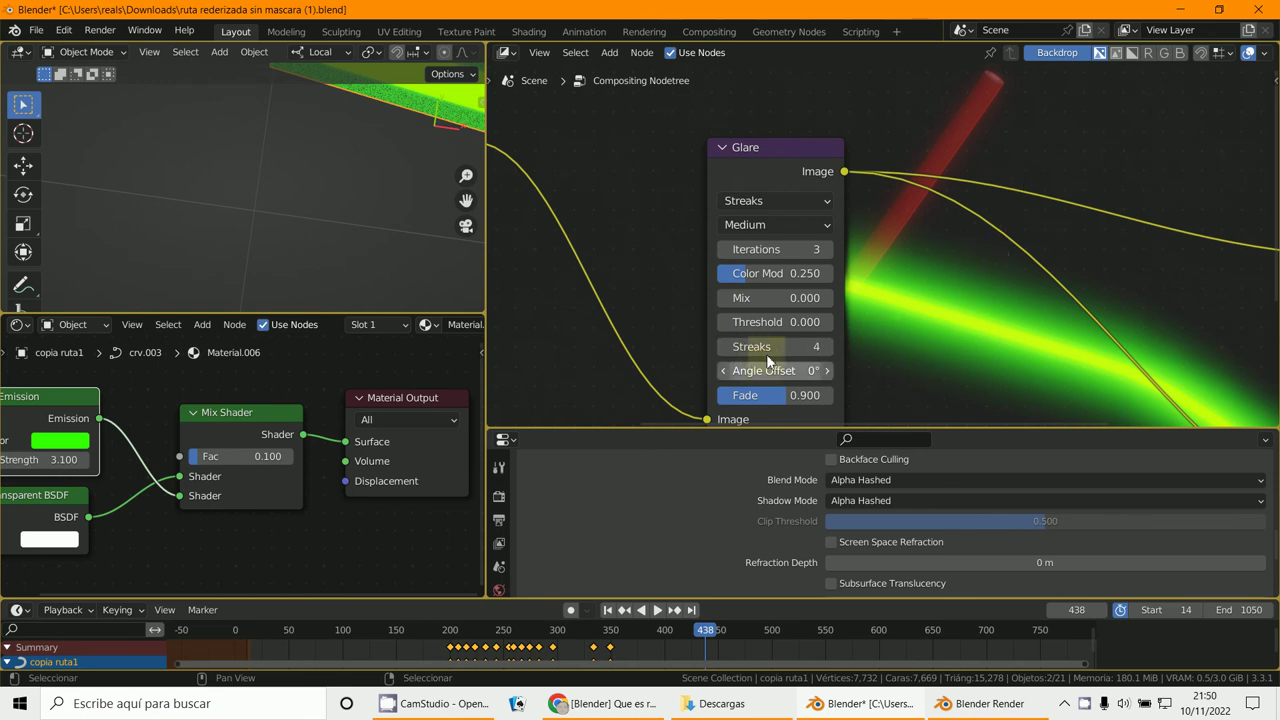
{"action": "left_click", "coordinate": [822, 322]}
{"action": "left_click", "coordinate": [822, 322]}
{"action": "left_click", "coordinate": [822, 322]}
{"action": "left_click", "coordinate": [822, 322]}
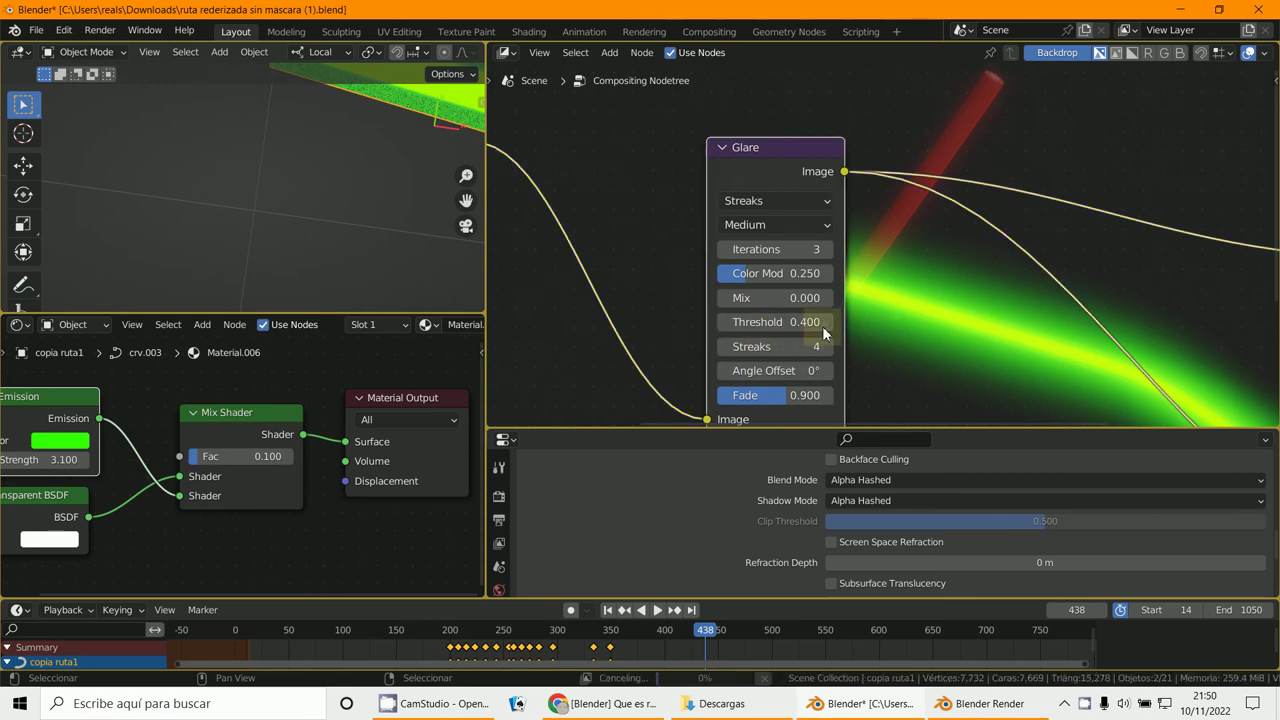
{"action": "left_click", "coordinate": [822, 322]}
{"action": "left_click", "coordinate": [822, 322]}
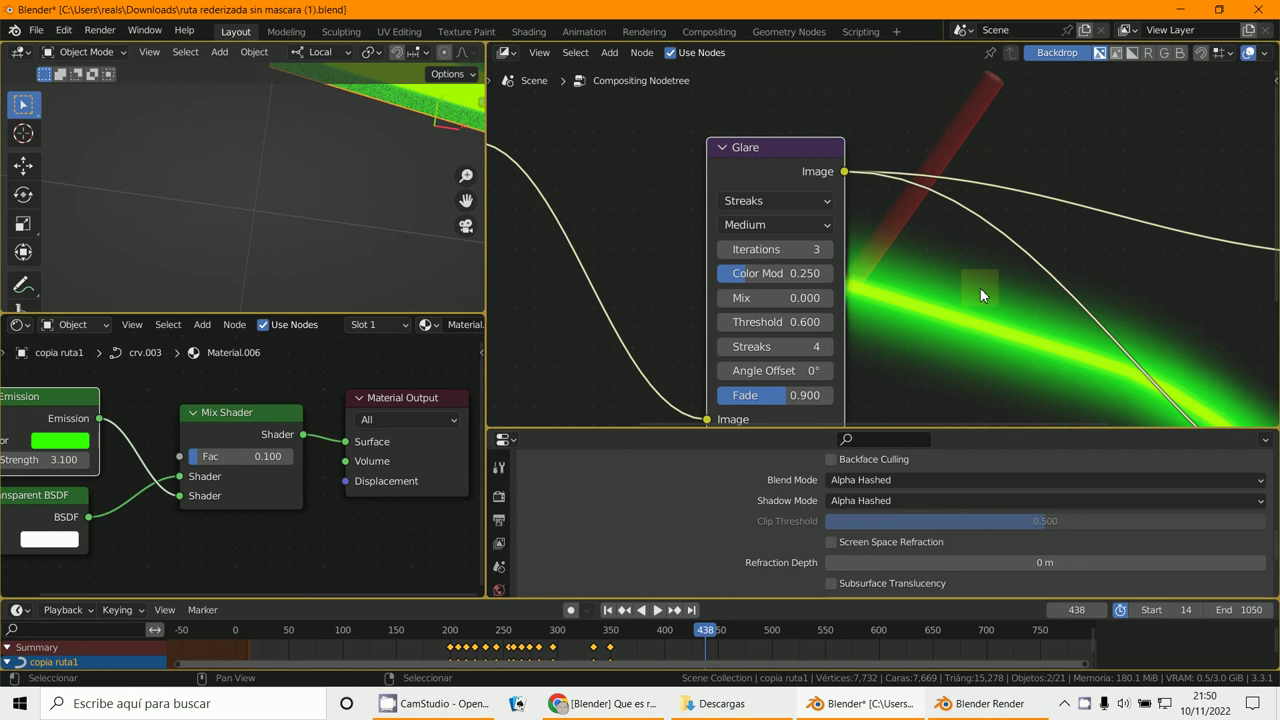
{"action": "scroll", "coordinate": [993, 296], "scroll_direction": "down", "scroll_amount": 1}
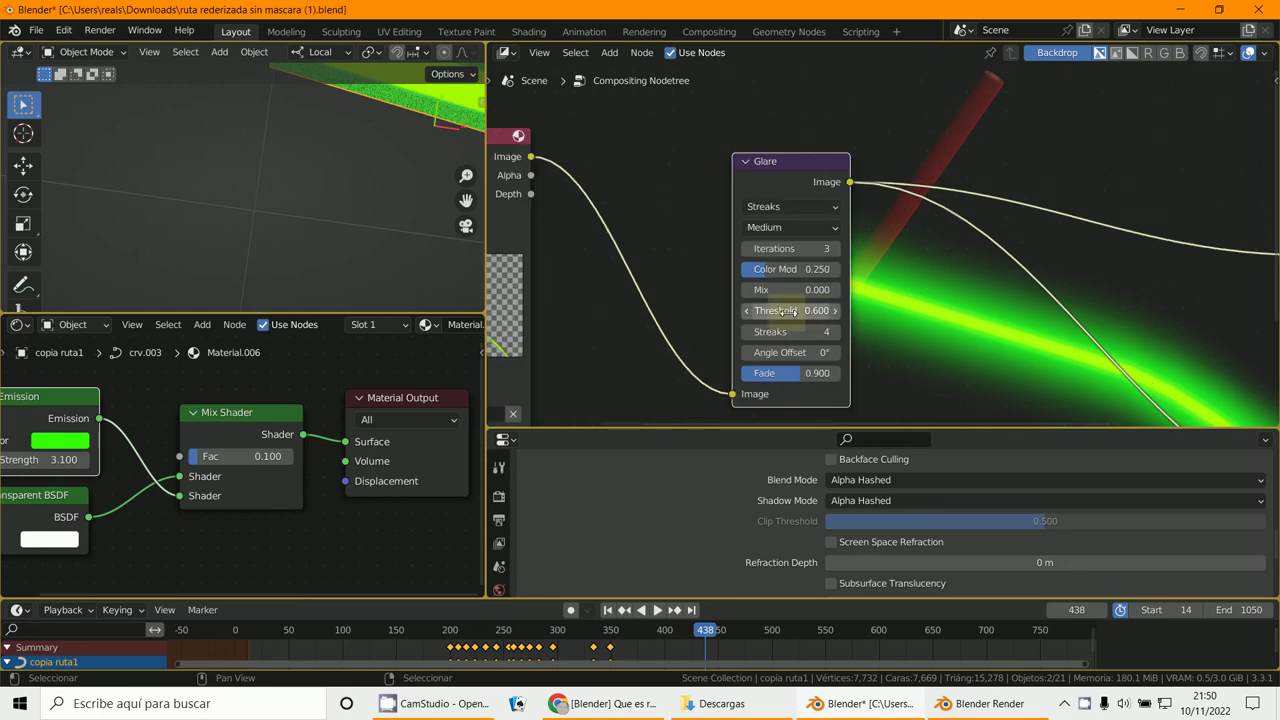
{"action": "left_click_drag", "start_coordinate": [813, 318], "coordinate": [998, 360]}
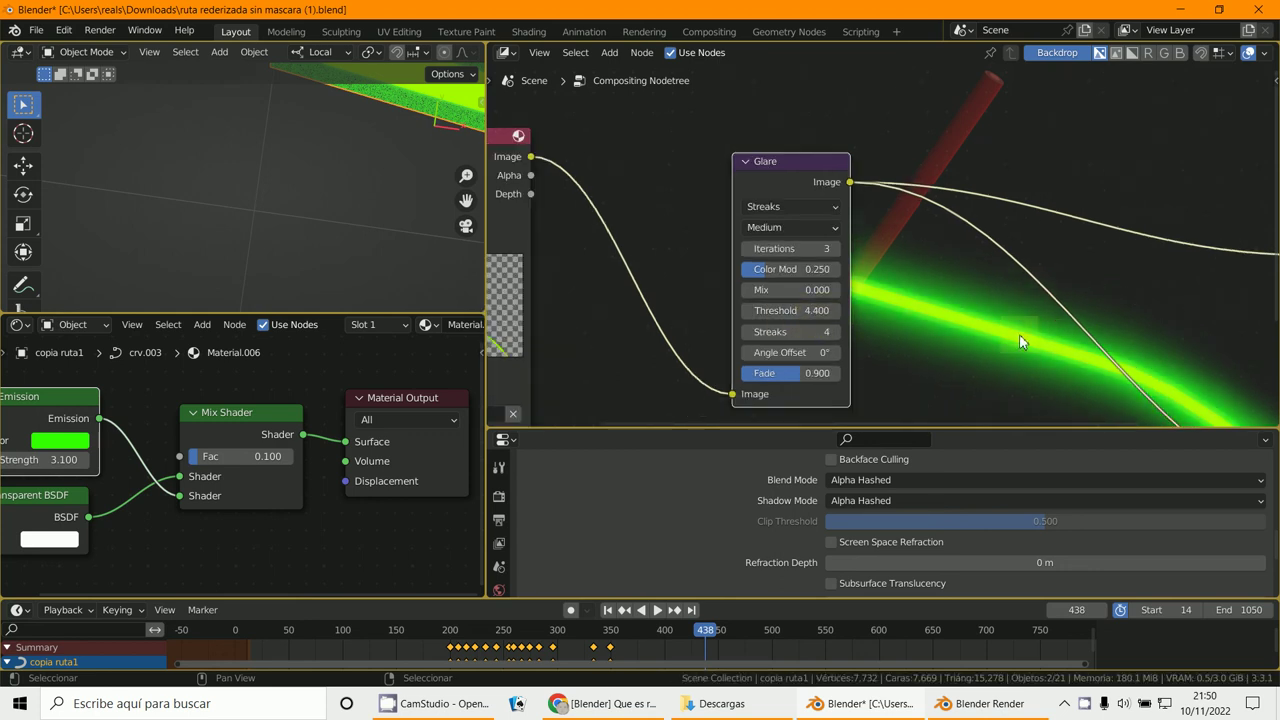
{"action": "left_click_drag", "start_coordinate": [837, 315], "coordinate": [652, 300]}
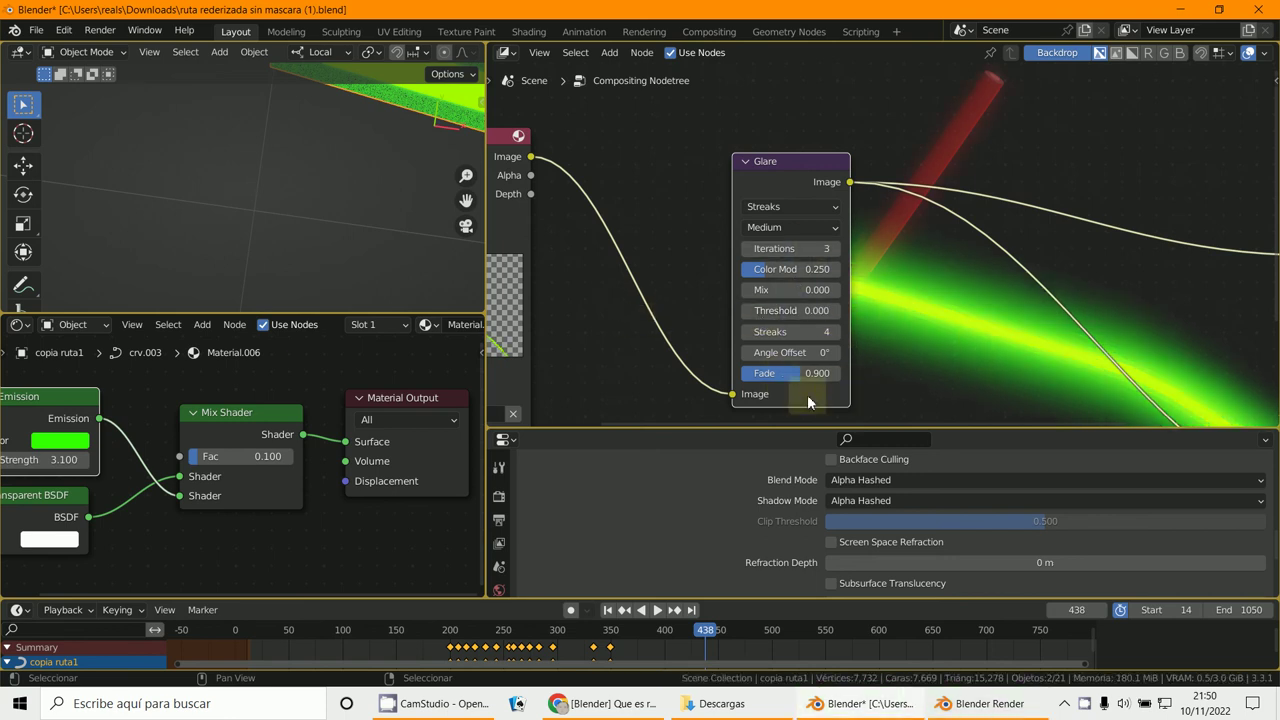
Try a Glare color modulation of 0.583 and settle on 0.123.
{"action": "left_click_drag", "start_coordinate": [807, 273], "coordinate": [798, 268]}
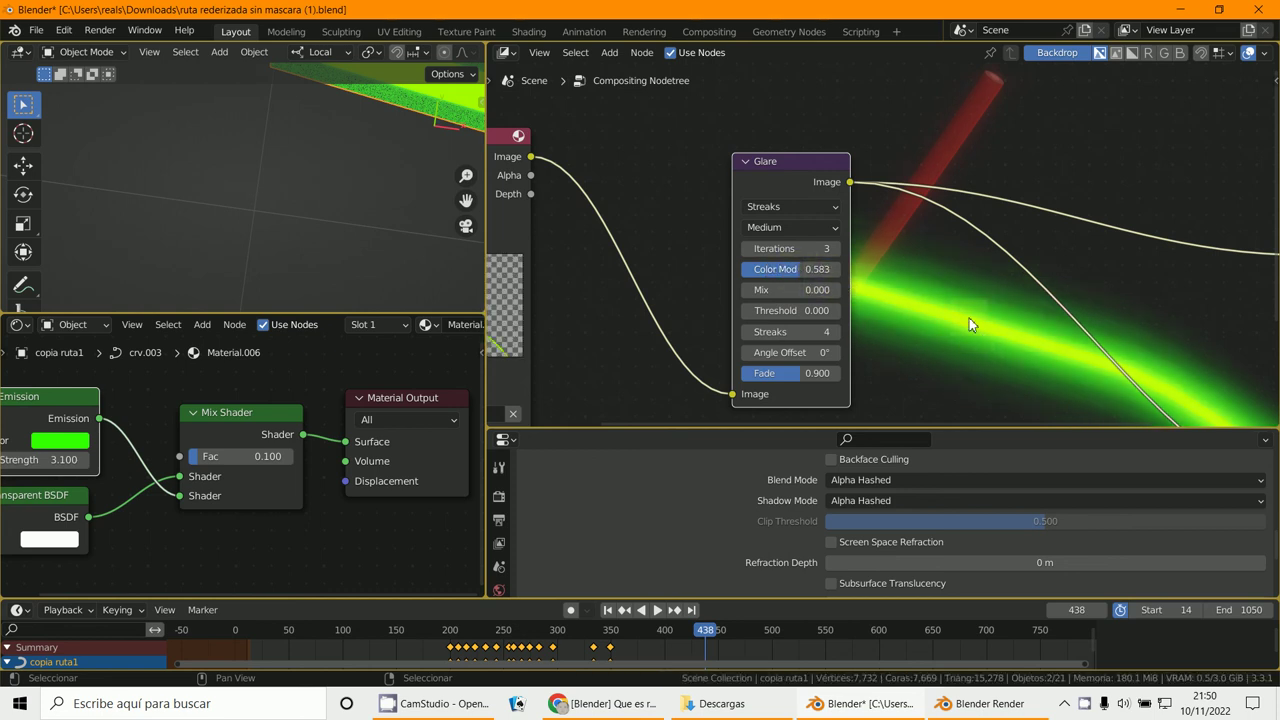
{"action": "left_click_drag", "start_coordinate": [782, 269], "coordinate": [736, 270]}
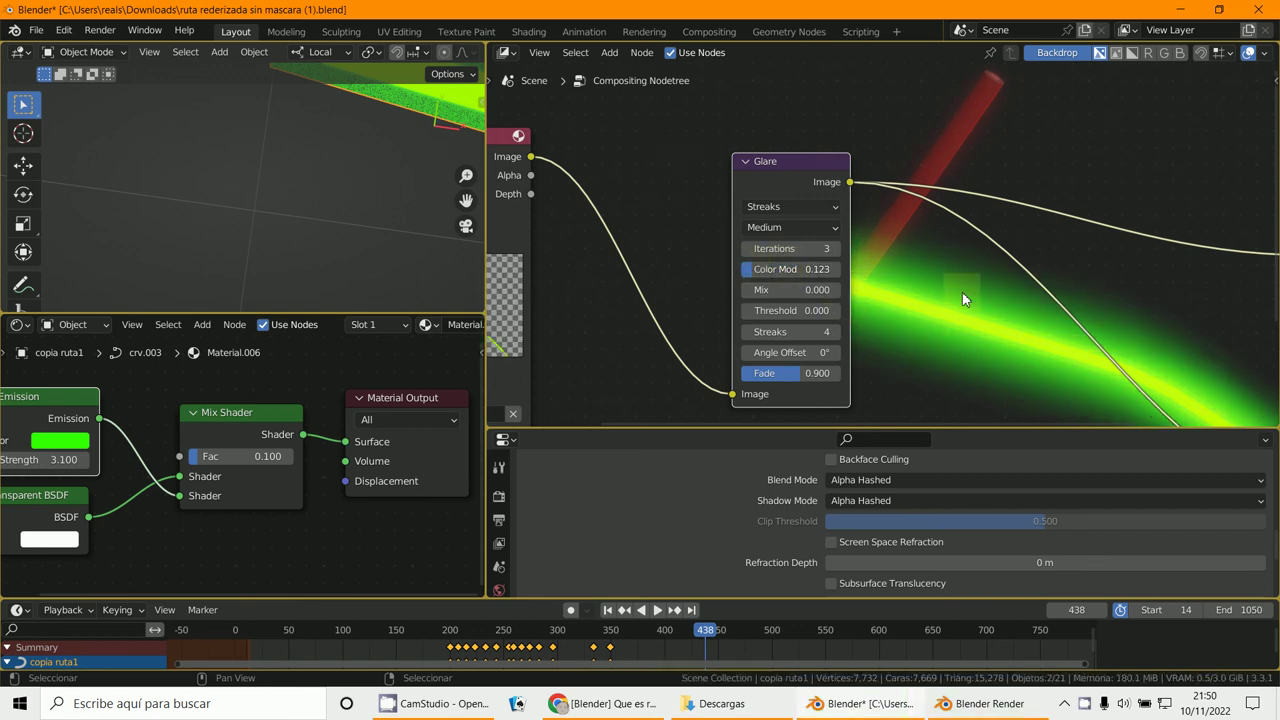
{"action": "left_click", "coordinate": [785, 250]}
{"action": "scroll", "coordinate": [698, 280], "scroll_direction": "down", "scroll_amount": 3}
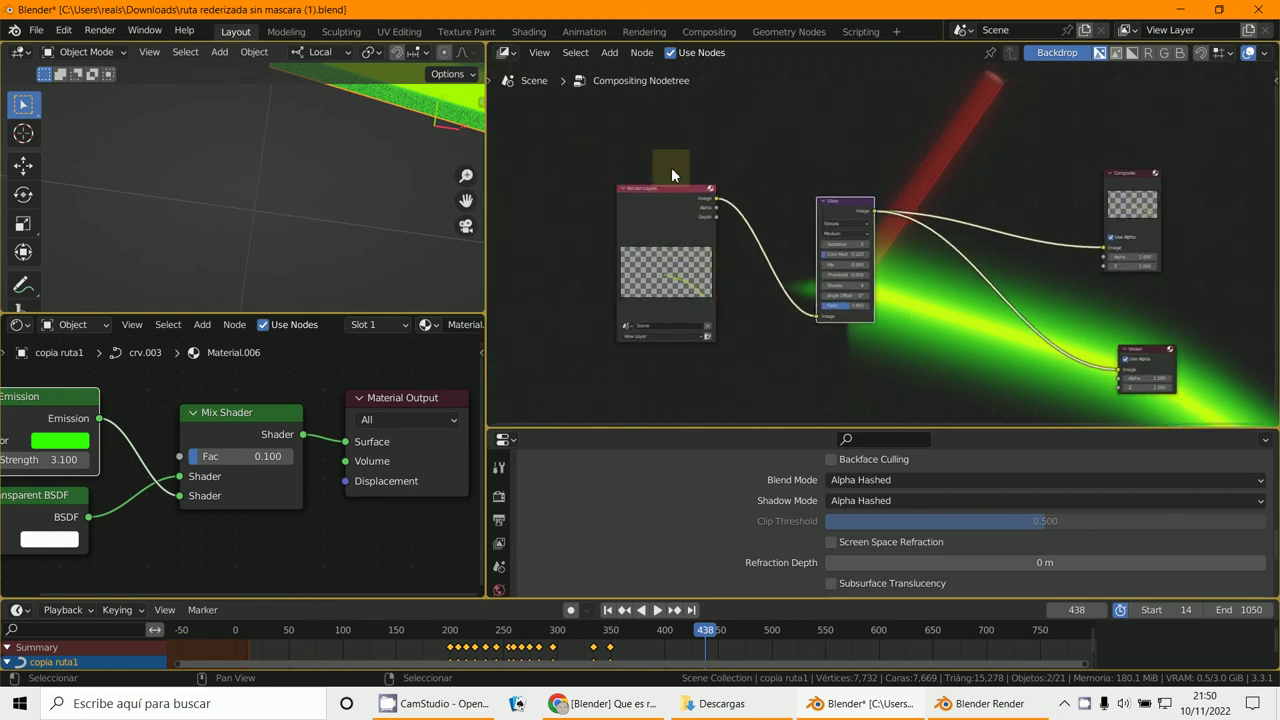
{"action": "scroll", "coordinate": [945, 356], "scroll_direction": "down", "scroll_amount": 2}
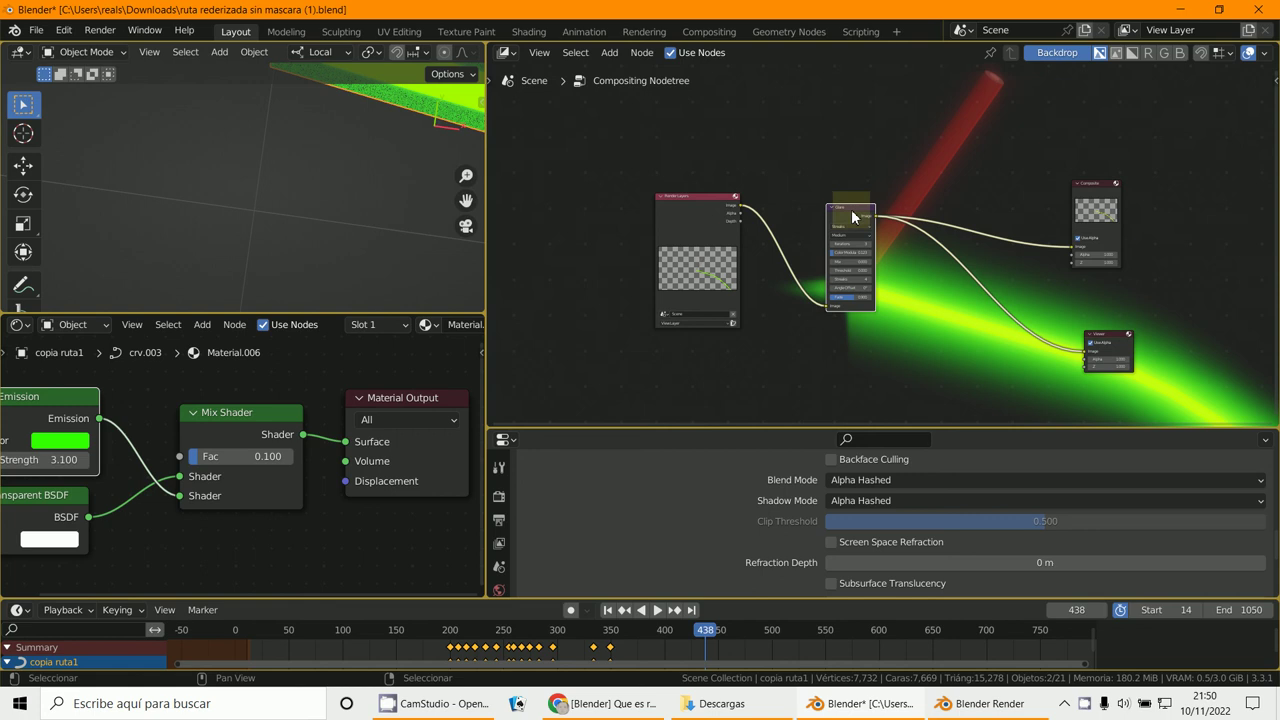
{"action": "scroll", "coordinate": [851, 272], "scroll_direction": "up", "scroll_amount": 2}
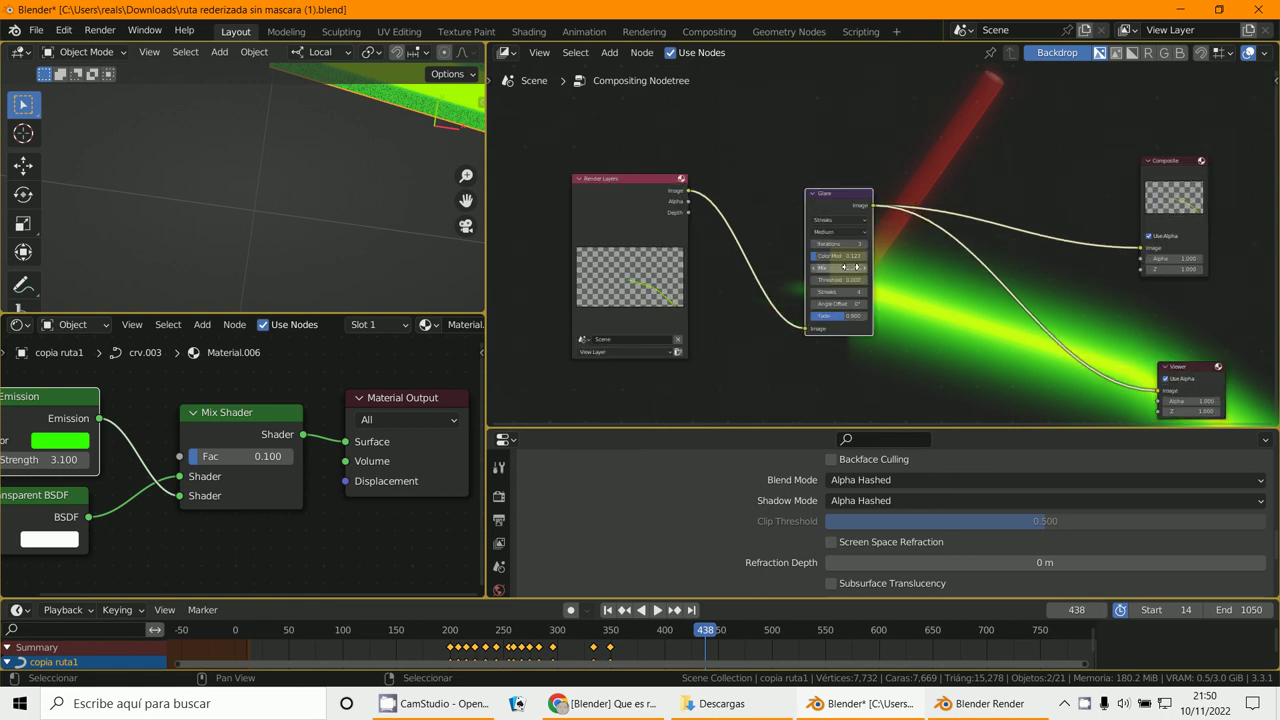
{"action": "scroll", "coordinate": [851, 272], "scroll_direction": "down", "scroll_amount": 1}
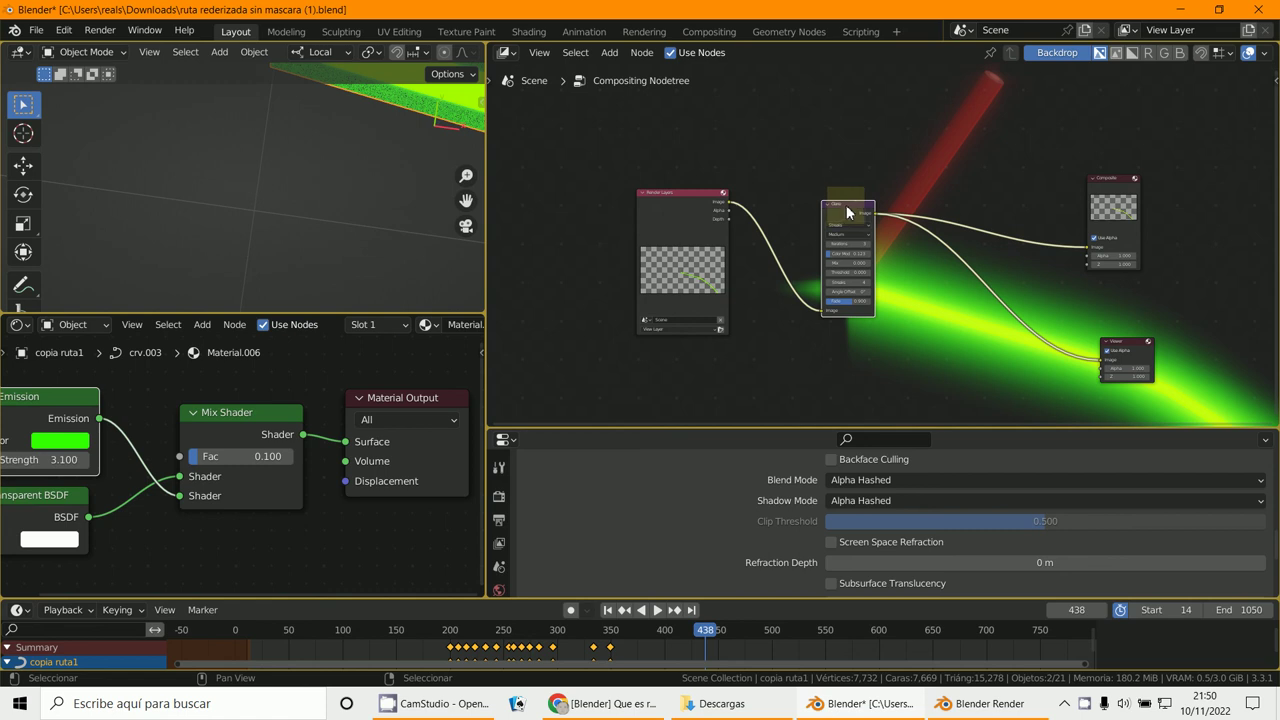
Spread the Render Layers and Glare nodes apart and insert an RGB Curves node on the link between them.
{"action": "left_click_drag", "start_coordinate": [847, 211], "coordinate": [930, 211]}
{"action": "left_click_drag", "start_coordinate": [672, 191], "coordinate": [591, 186]}
{"action": "left_click", "coordinate": [609, 52]}
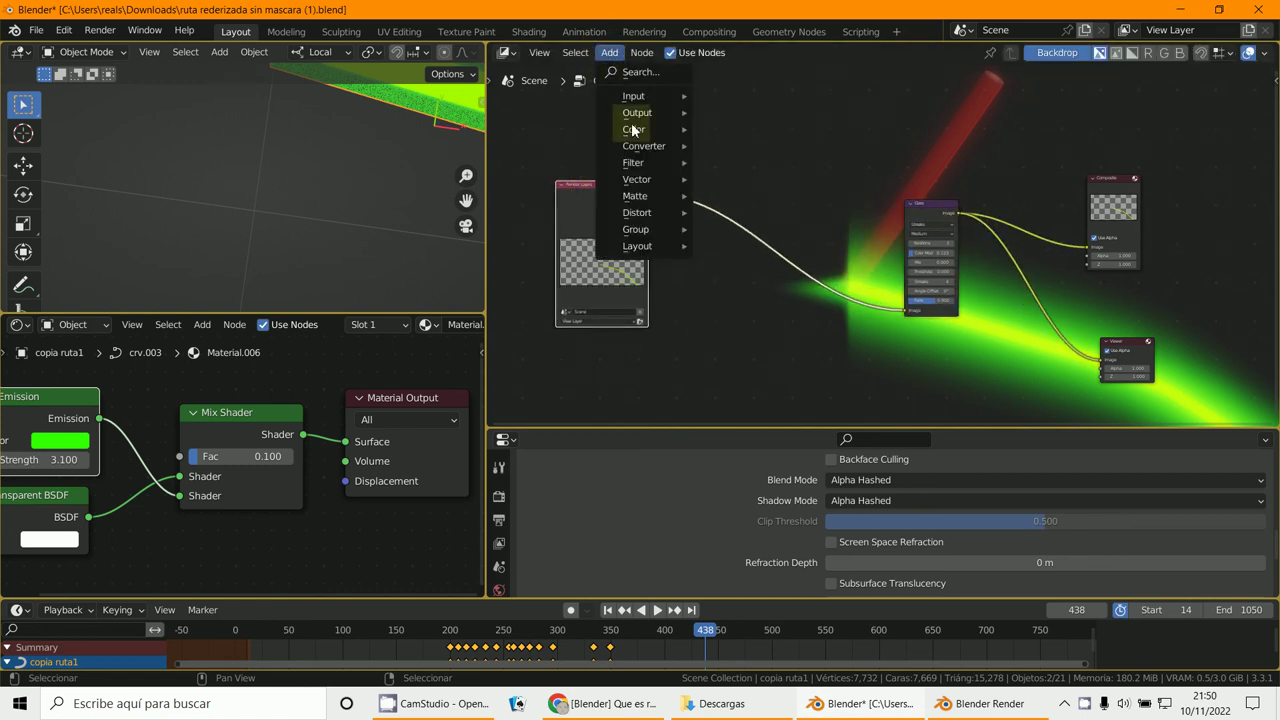
{"action": "mouse_move", "coordinate": [634, 162]}
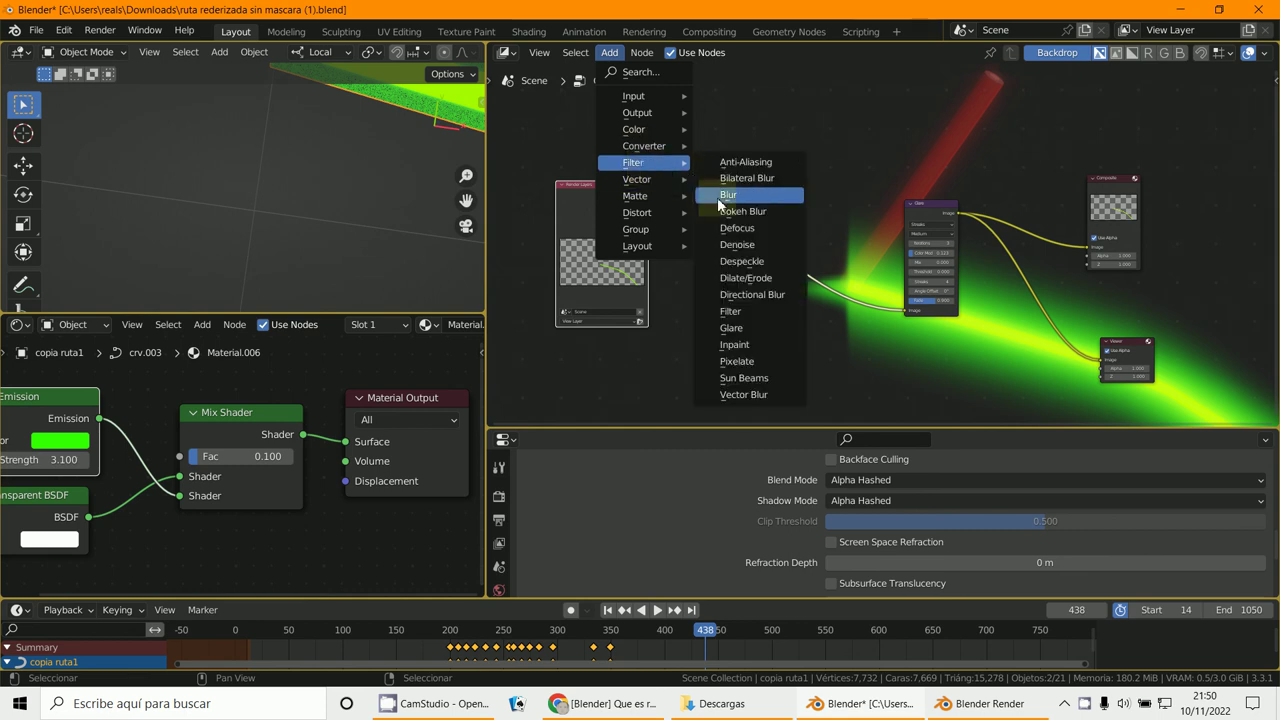
{"action": "mouse_move", "coordinate": [646, 130]}
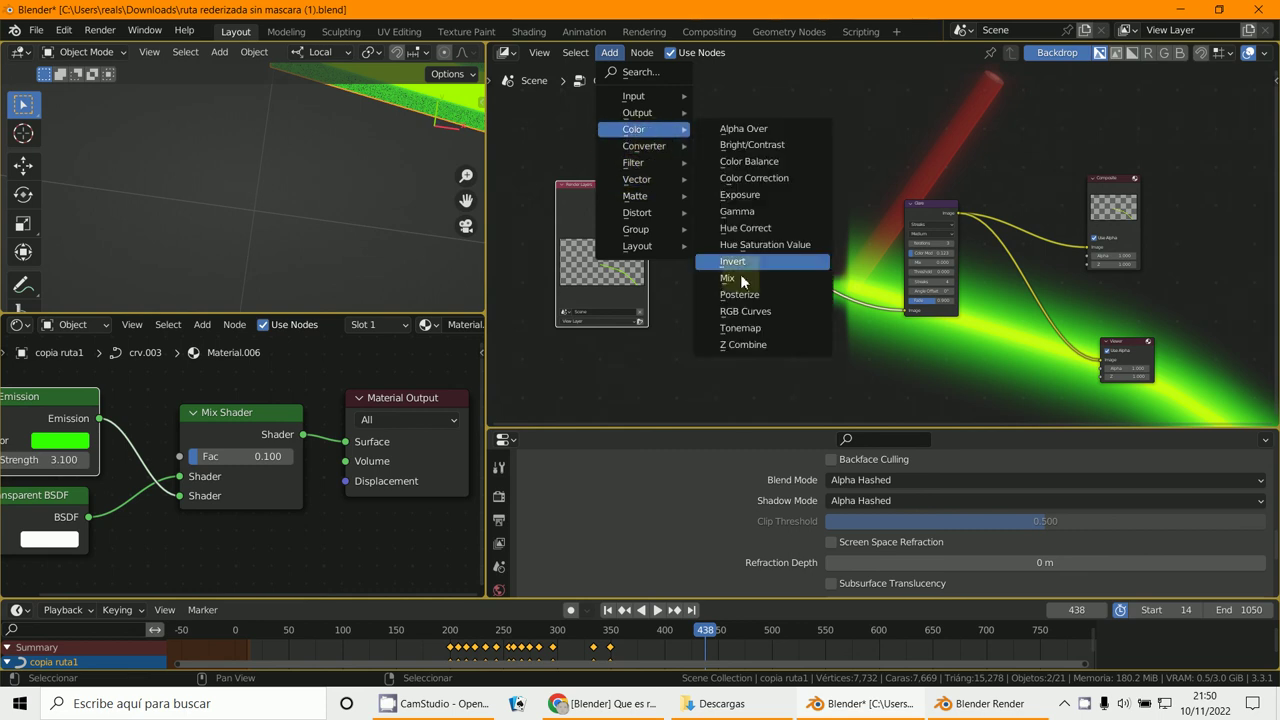
{"action": "left_click", "coordinate": [745, 311]}
{"action": "left_click", "coordinate": [708, 255]}
Try brightening the image with a raised RGB curve, and settle on a darker curve with its middle point at about 0.4, 0.33.
{"action": "scroll", "coordinate": [708, 252], "scroll_direction": "up", "scroll_amount": 2}
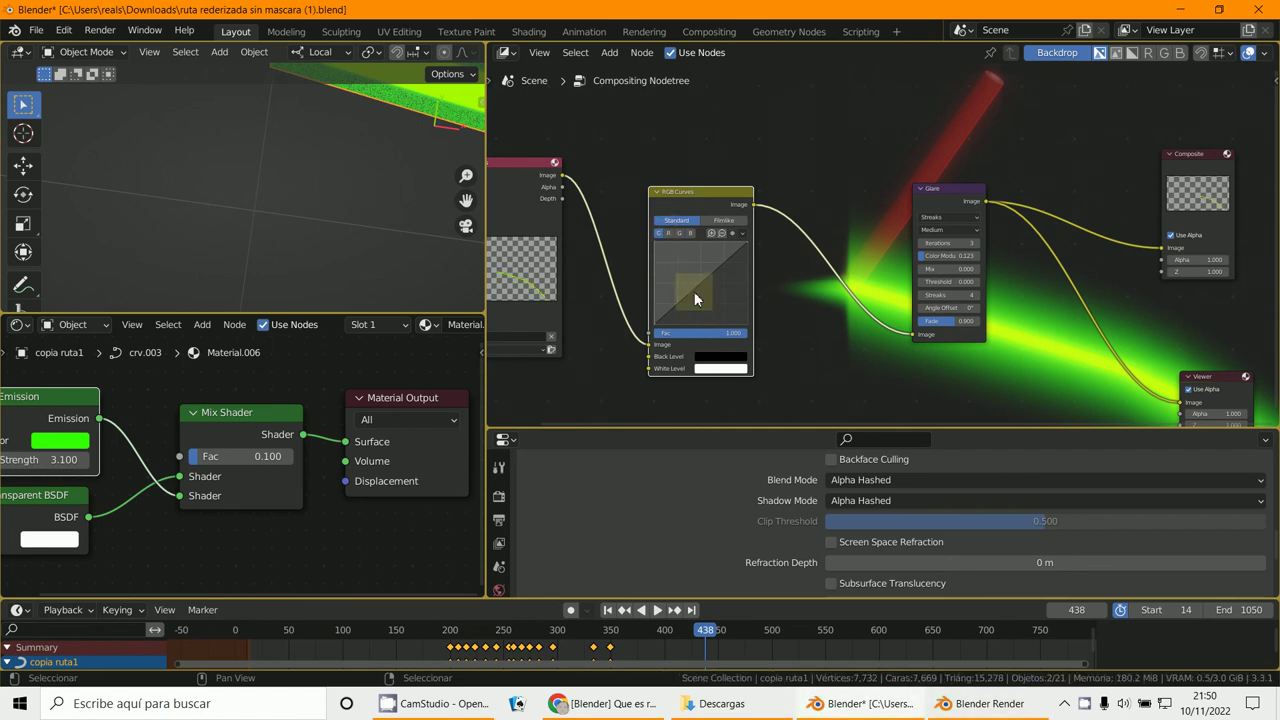
{"action": "left_click_drag", "start_coordinate": [694, 291], "coordinate": [686, 285]}
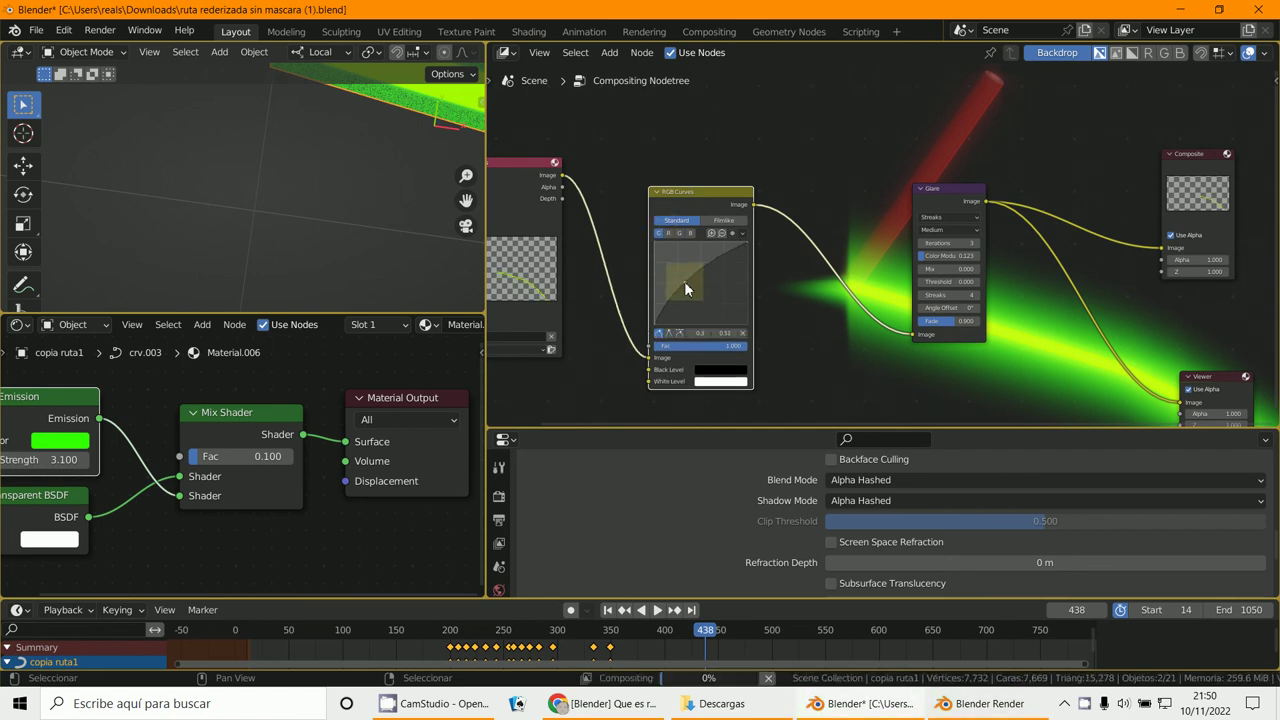
{"action": "mouse_move", "coordinate": [684, 281]}
{"action": "left_mouse_down"}
{"action": "mouse_move", "coordinate": [714, 311]}
{"action": "mouse_move", "coordinate": [691, 262]}
{"action": "mouse_move", "coordinate": [692, 296]}
{"action": "left_mouse_up"}
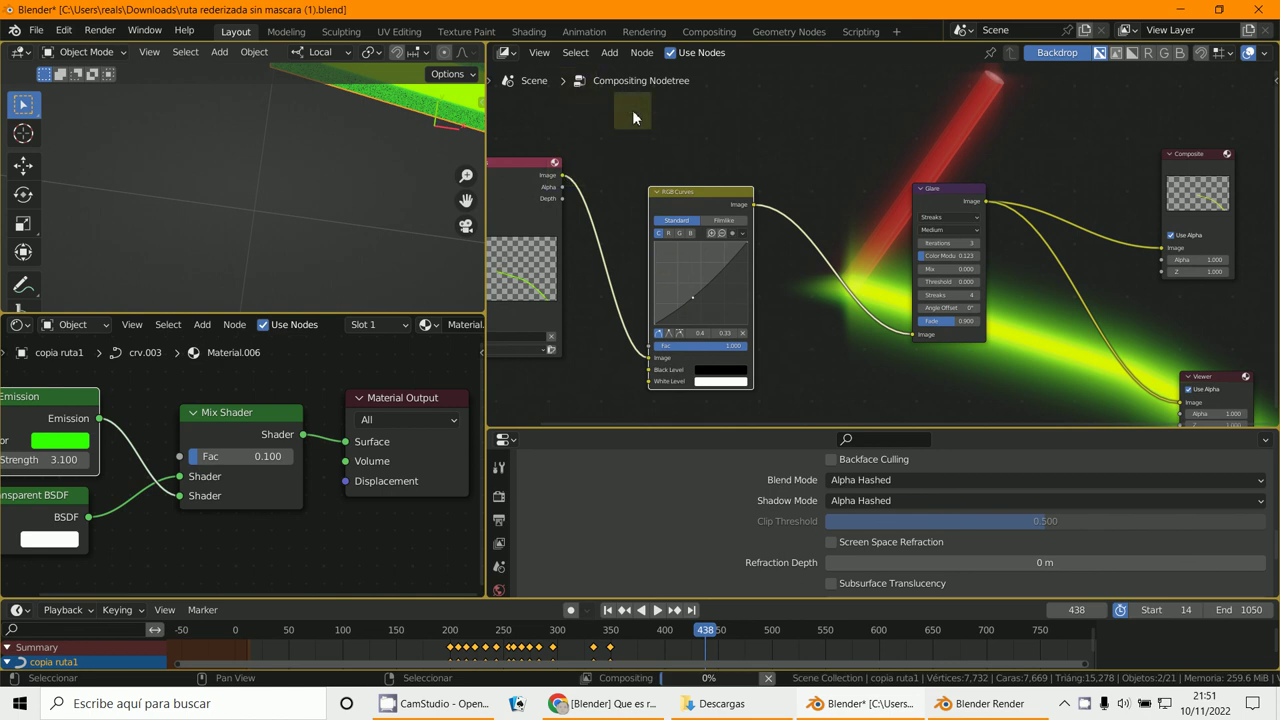
Fit the compositing nodes in view, enlarge the properties editor upward, and widen the 3D viewport and shader editor.
{"action": "key", "text": "Home"}
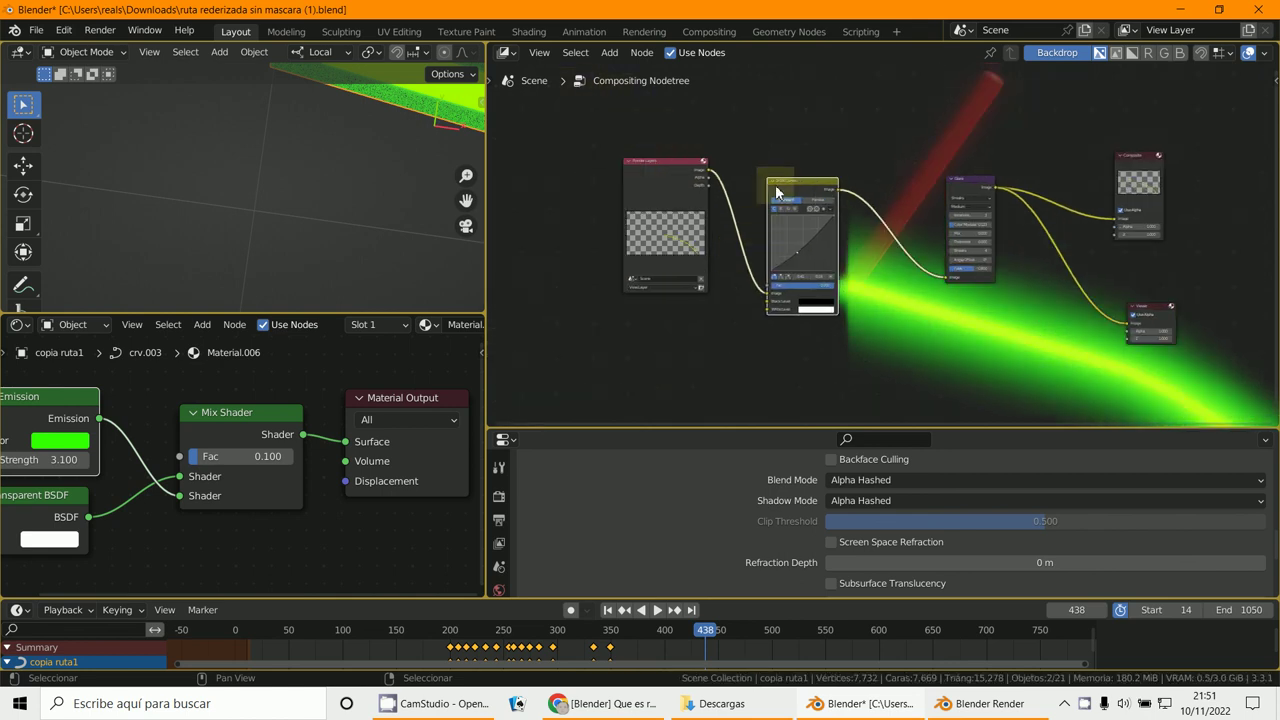
{"action": "scroll", "coordinate": [734, 266], "scroll_direction": "down", "scroll_amount": 1}
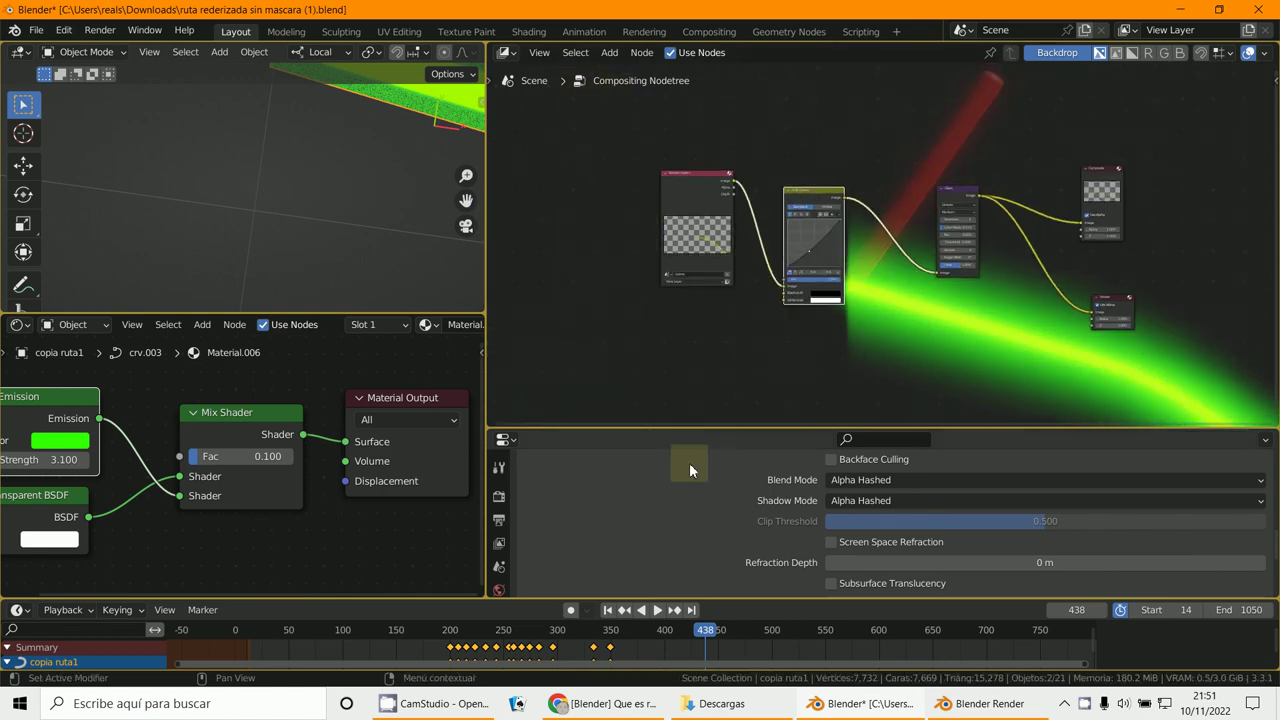
{"action": "left_click_drag", "start_coordinate": [686, 428], "coordinate": [686, 293]}
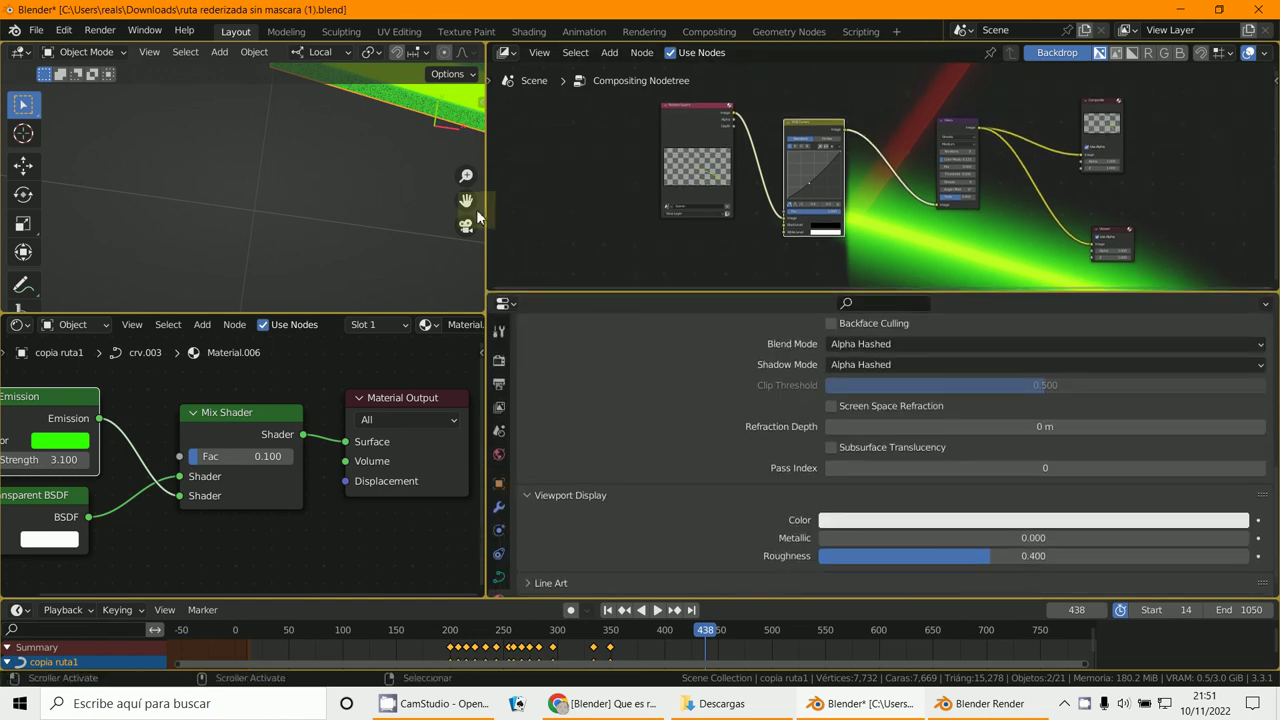
{"action": "left_click_drag", "start_coordinate": [487, 209], "coordinate": [716, 249]}
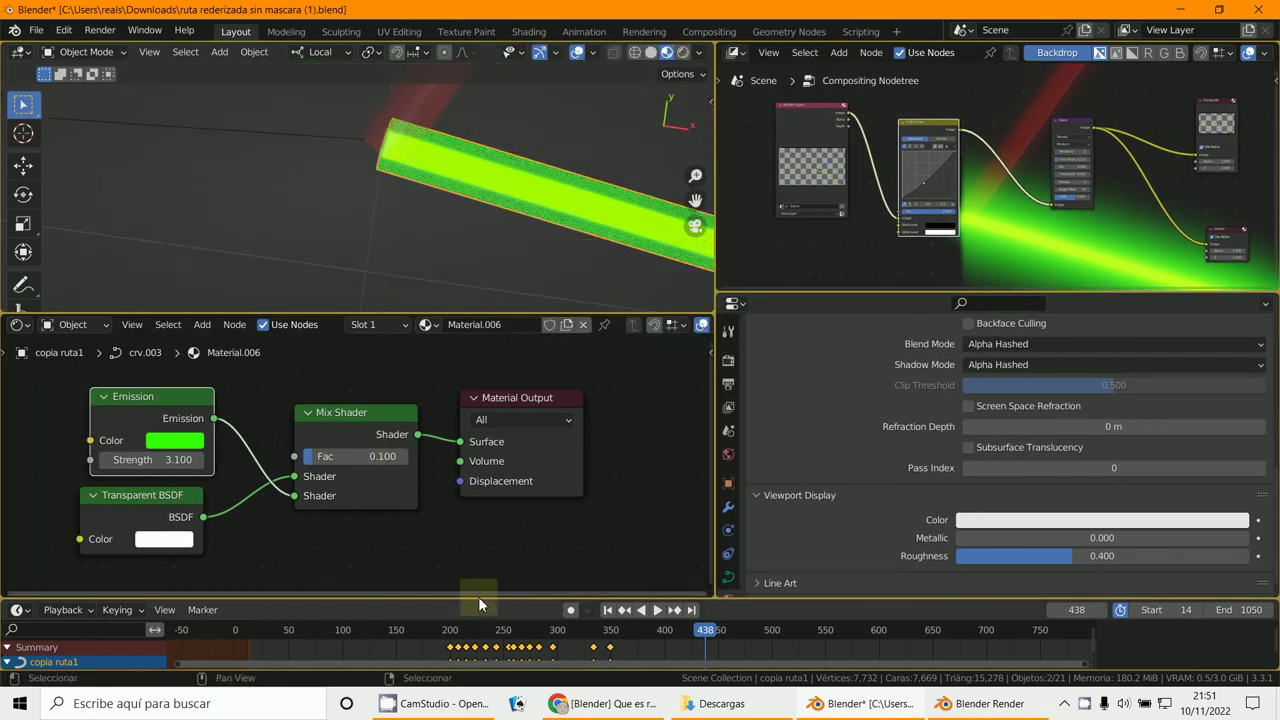
{"action": "left_click", "coordinate": [421, 706]}
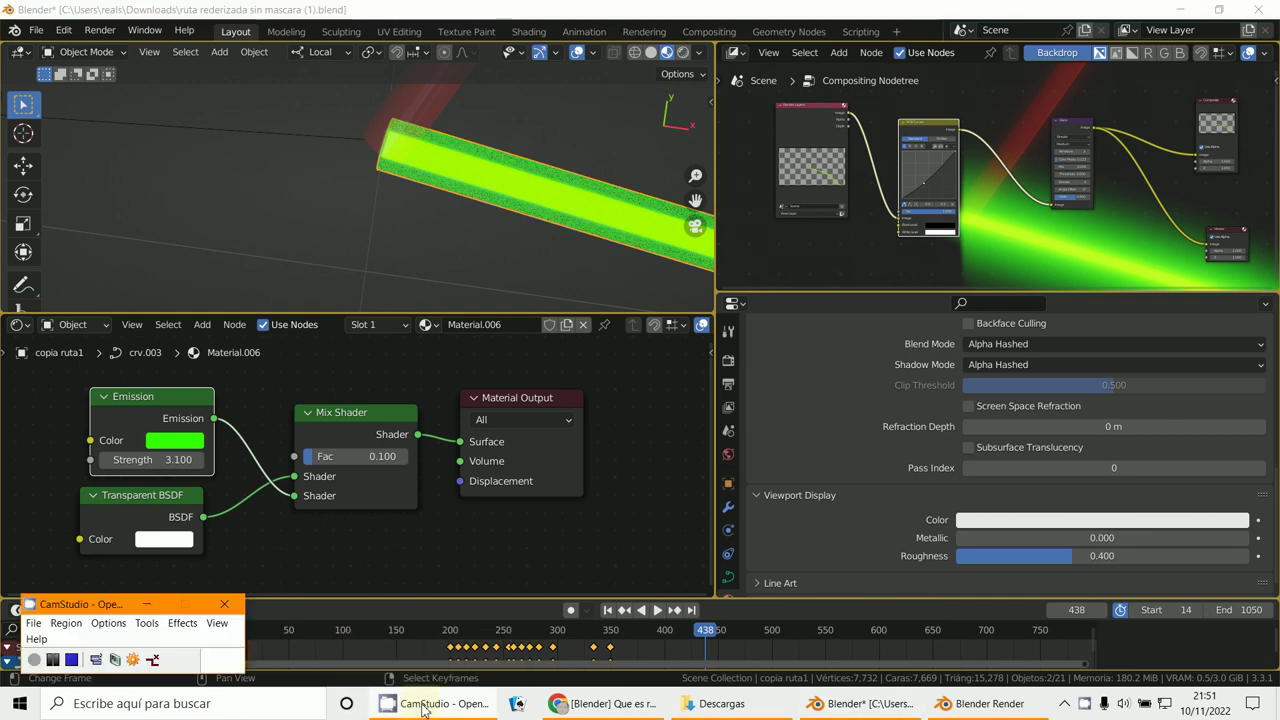